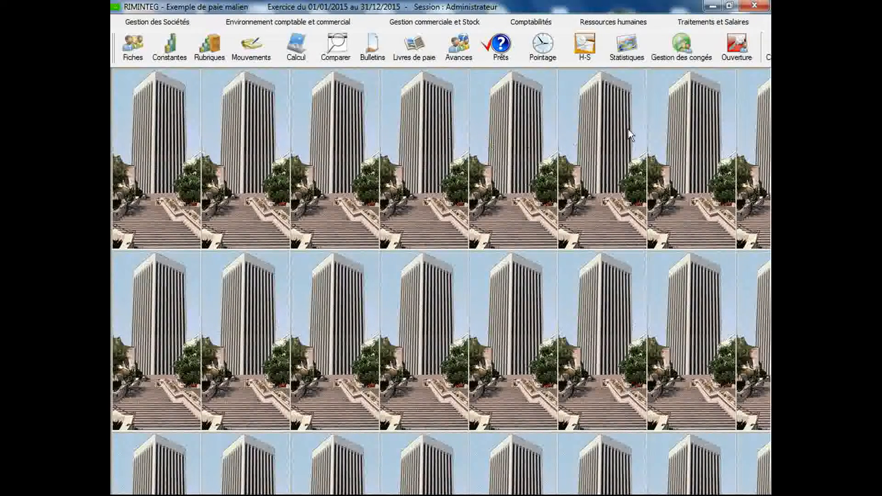
Open the payroll parameters and set the work schedule's first weekday to Lundi with 2 weekend days.
left_click(681, 22)
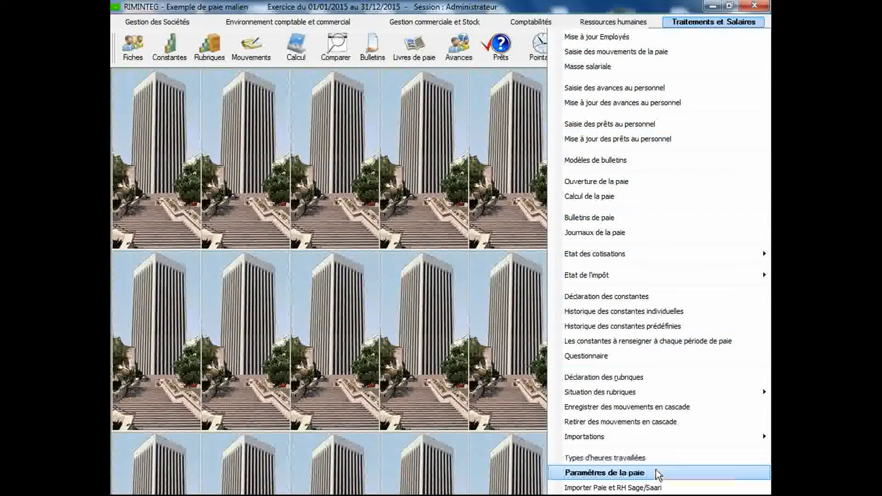
left_click(664, 474)
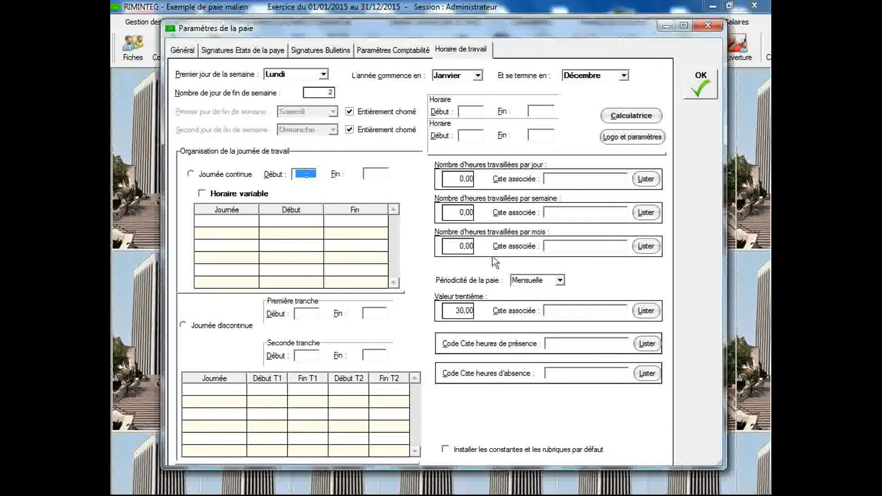
left_click(323, 75)
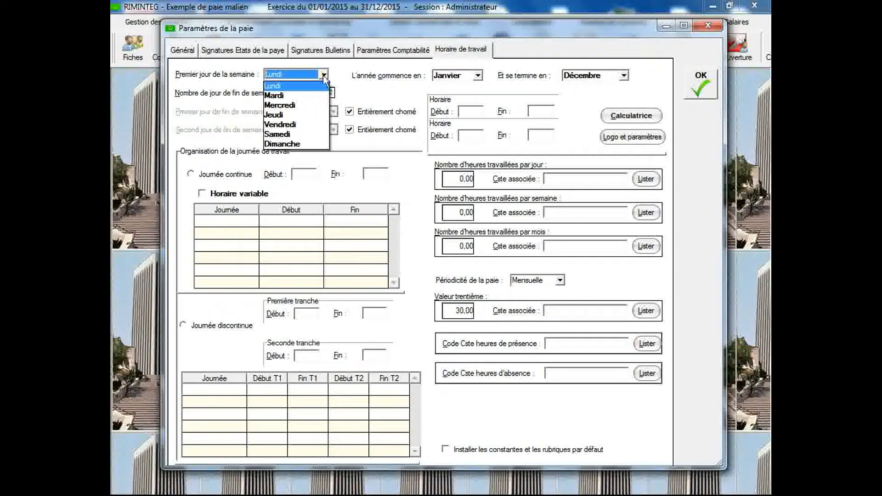
left_click(322, 86)
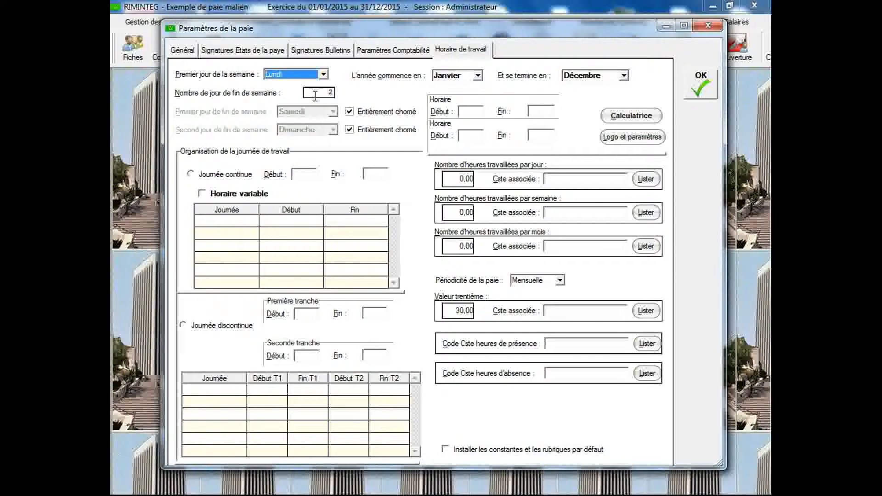
left_click(316, 94)
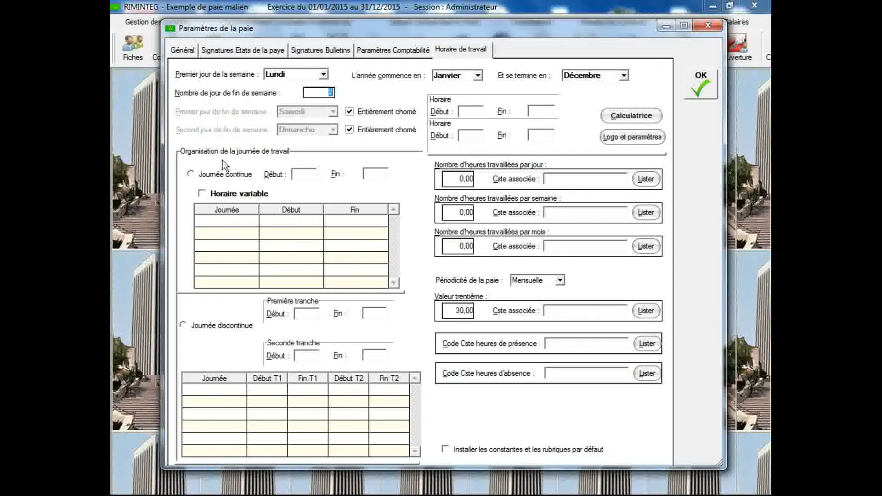
Choose a discontinuous working day with a first period from 08:00 to 13:00 and a second from 15:00 to 18:00.
left_click(188, 324)
left_click(305, 314)
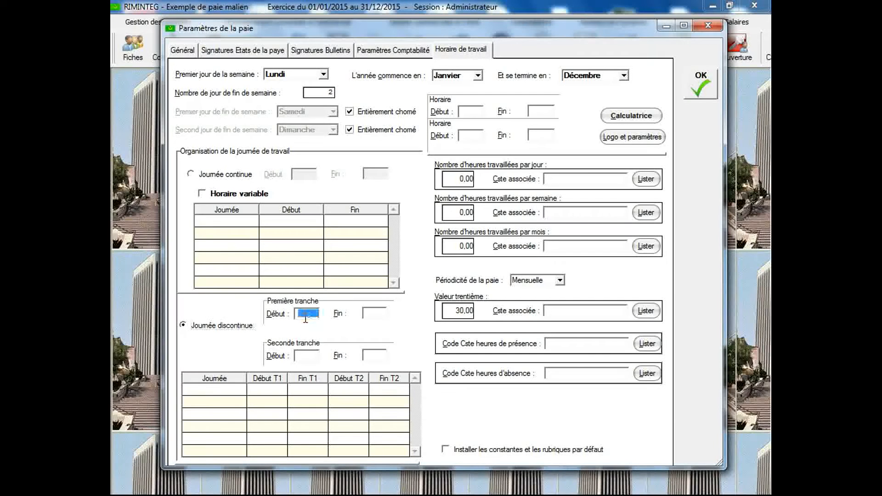
type("08:")
left_click(375, 313)
type("13:")
left_click(311, 357)
type("15:")
left_click(366, 356)
type("18:")
key("Tab")
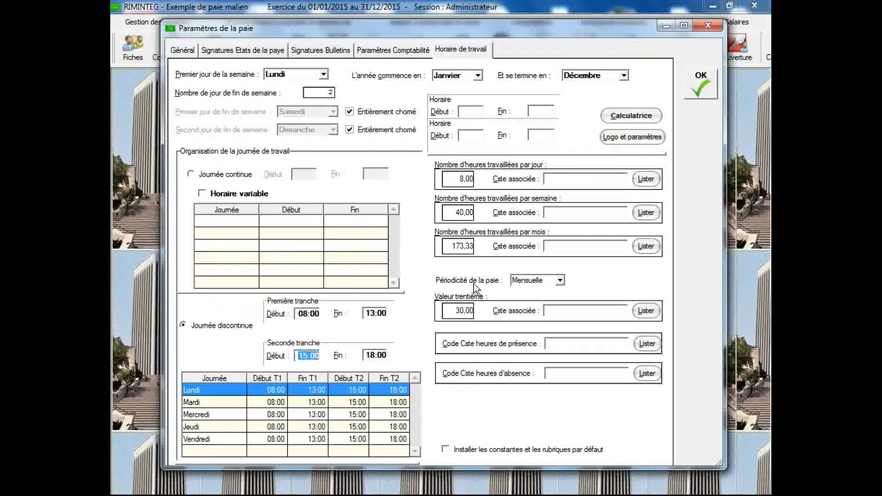
Keep the pay frequency at Mensuelle and associate NB_H_JOUR, NB_H_SEM and NB_H_MOIS with the daily, weekly and monthly worked hours.
left_click(561, 281)
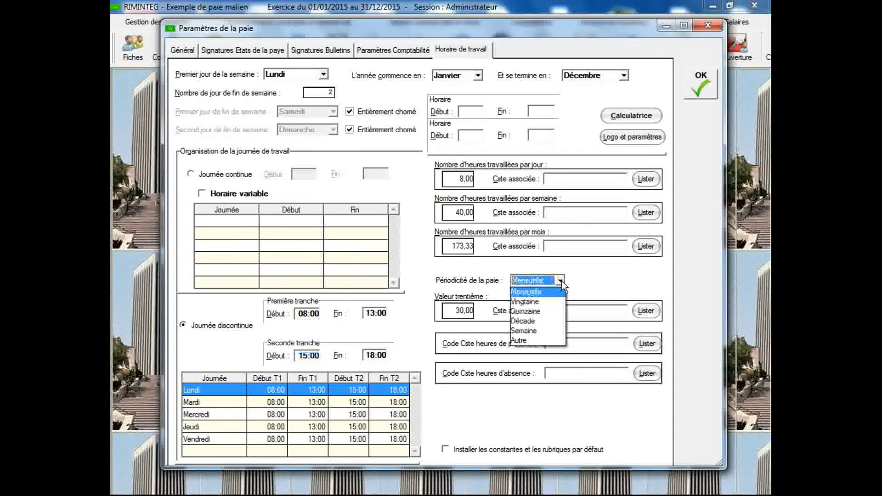
left_click(560, 281)
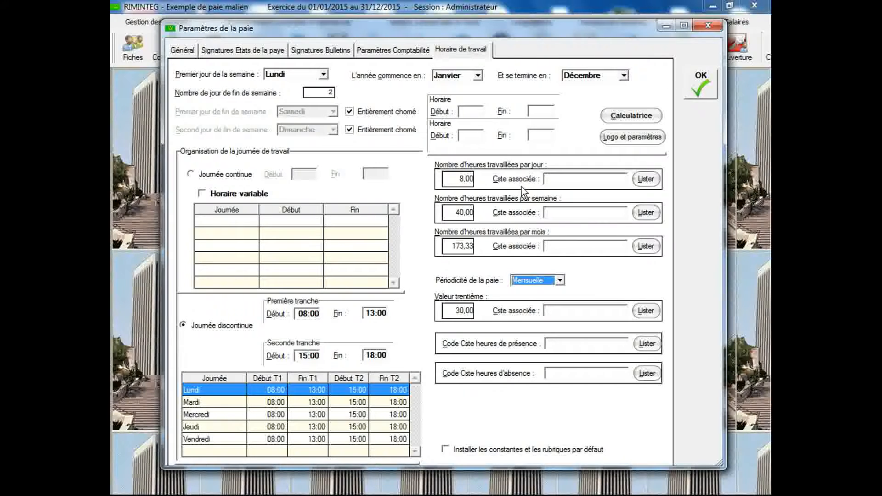
left_click(559, 179)
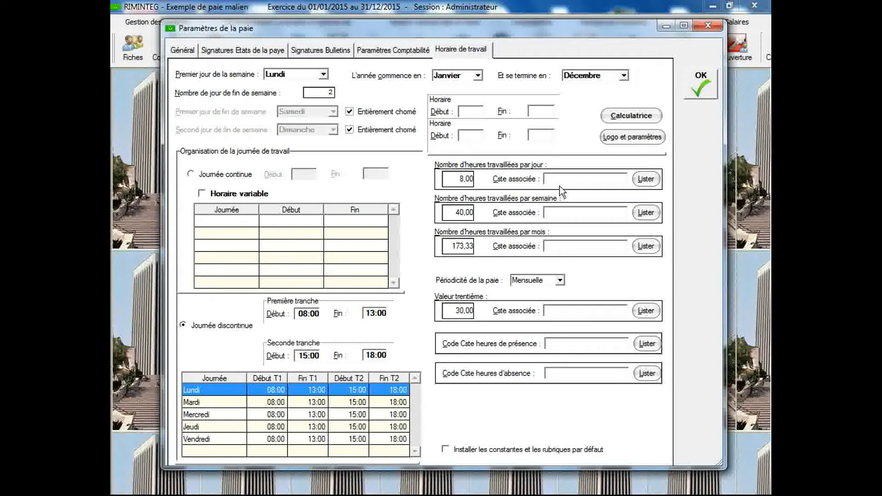
type("NB_H_JOUR")
left_click(560, 249)
Associate the constant VAL_TRENT with the trentième value and NB_H_PRESENCE with the attendance hours.
left_click(562, 311)
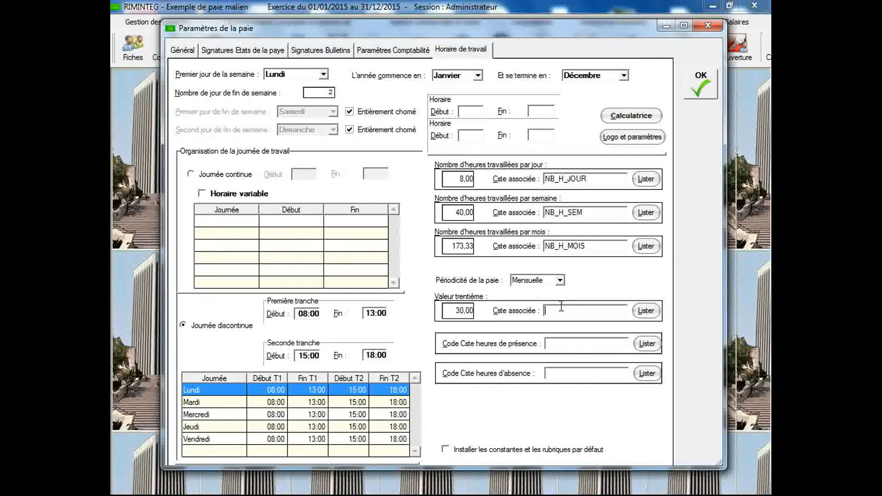
left_click(558, 340)
left_click(563, 304)
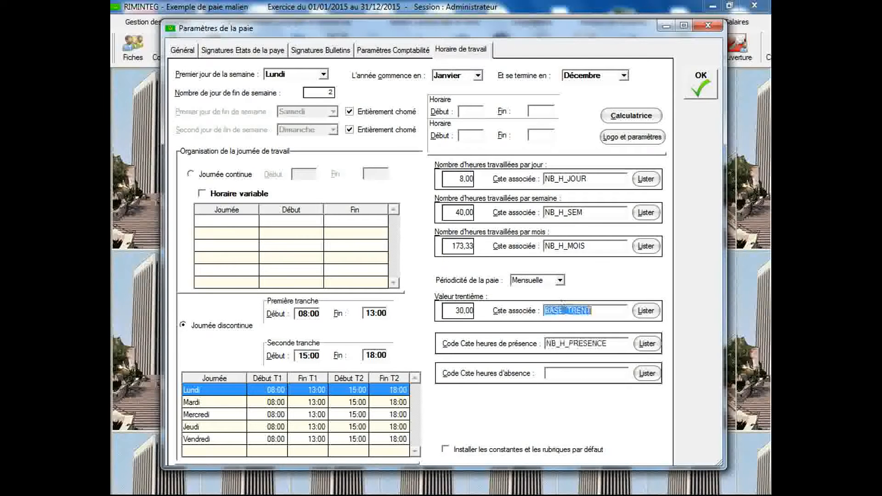
left_click_drag(565, 311, 543, 316)
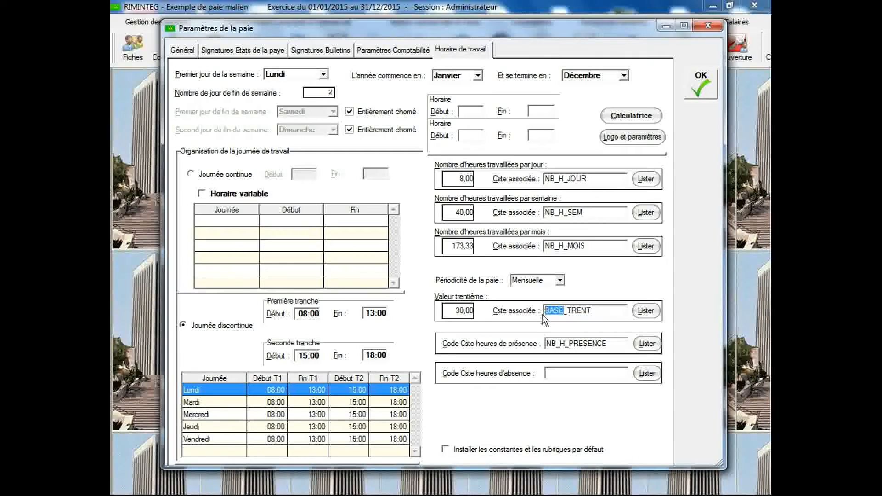
type("VAL")
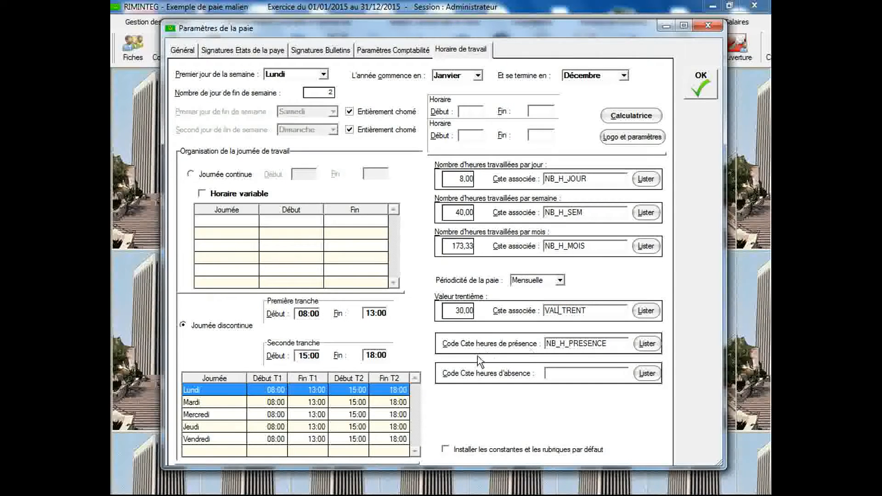
Set the absence hours constant code to NB_H_ABSENCE and try to save the payroll parameters.
double_click(583, 347)
left_click(572, 376)
left_click(571, 344)
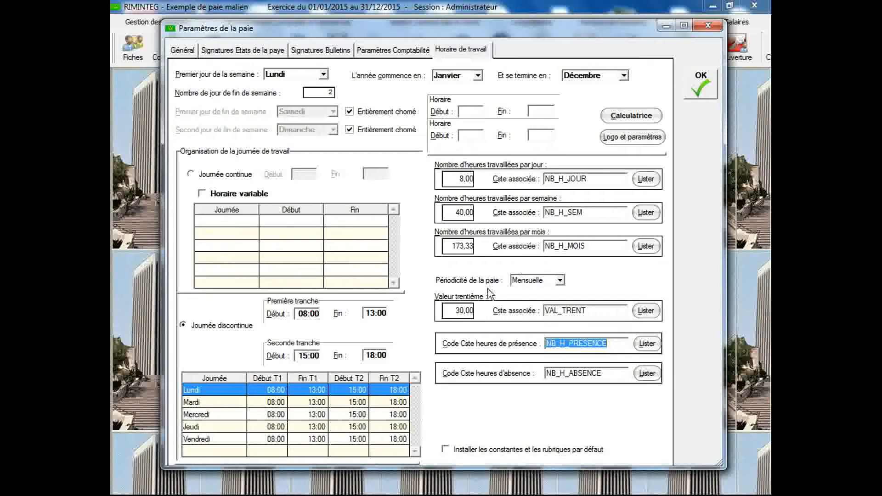
left_click(705, 89)
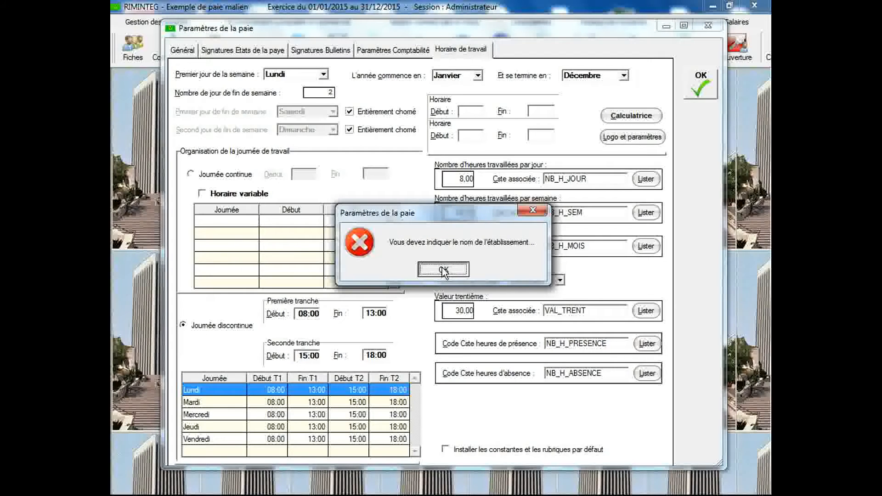
left_click(442, 269)
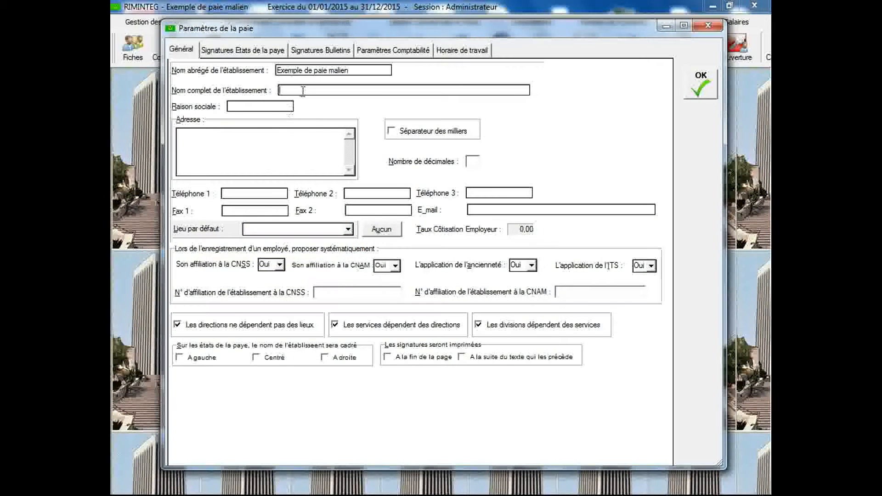
Copy the establishment's short name, Exemple de paie malien, into its full name.
left_click(326, 71)
key("ctrl+c")
right_click(326, 71)
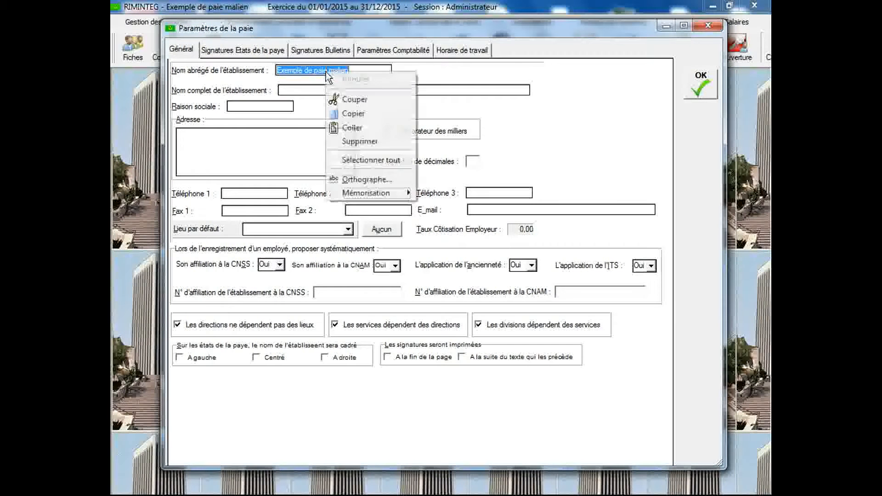
left_click(342, 112)
left_click(342, 91)
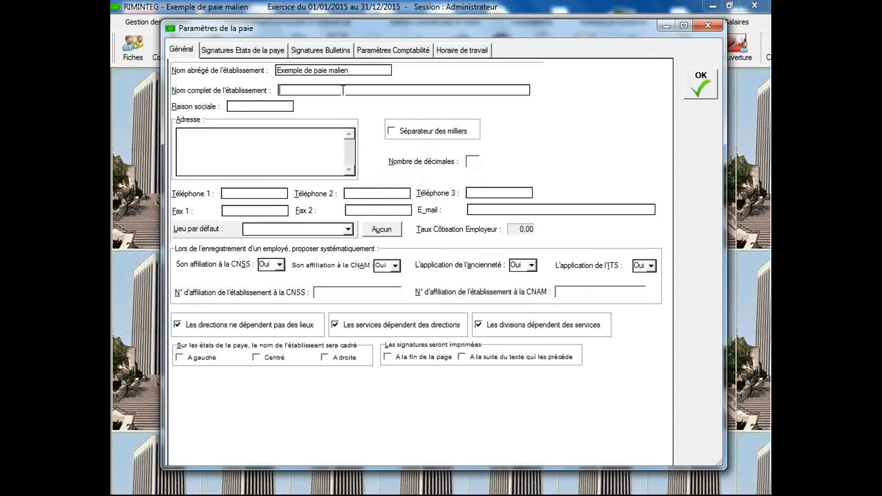
right_click(343, 90)
left_click(363, 147)
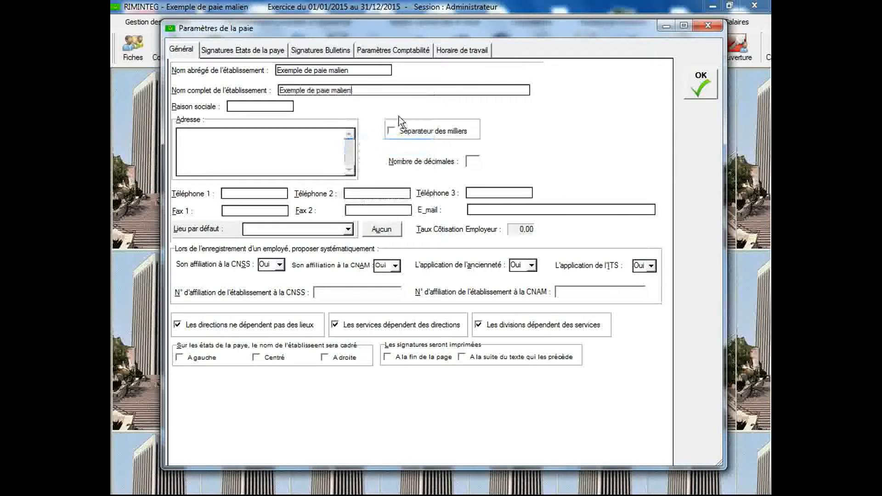
Return to the work schedule, save the payroll parameters with confirmation, and close their window.
left_click(458, 51)
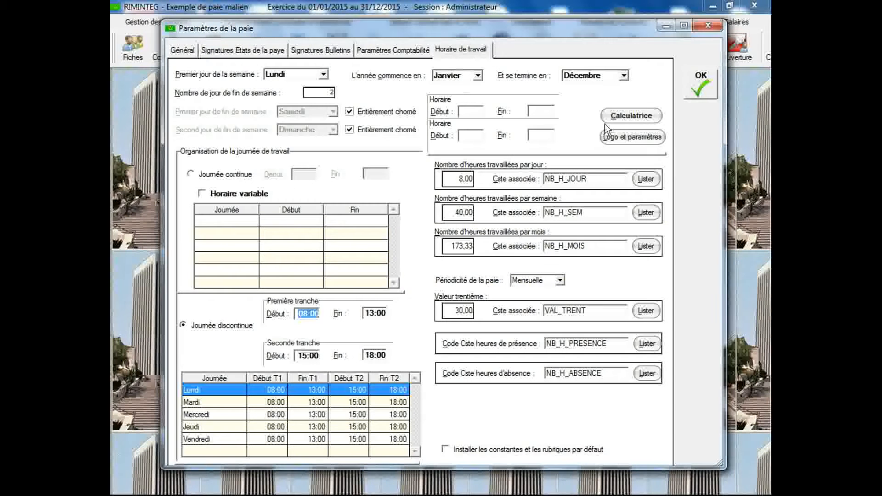
left_click(697, 91)
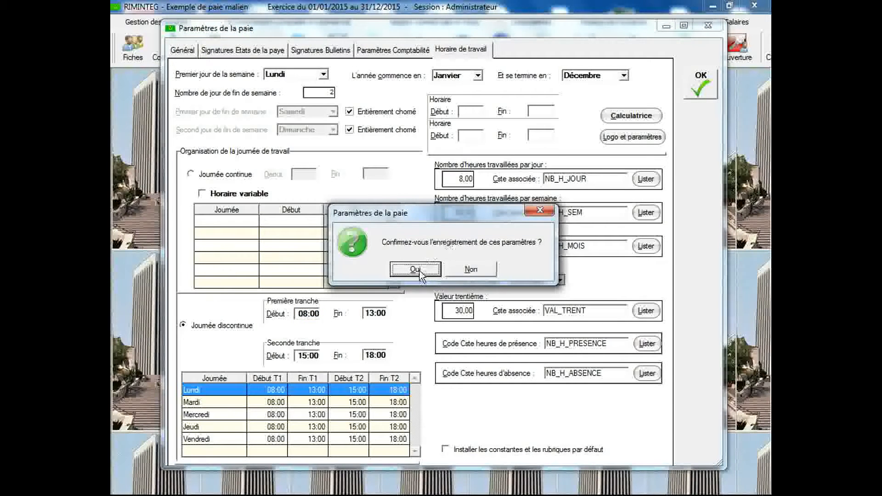
left_click(415, 270)
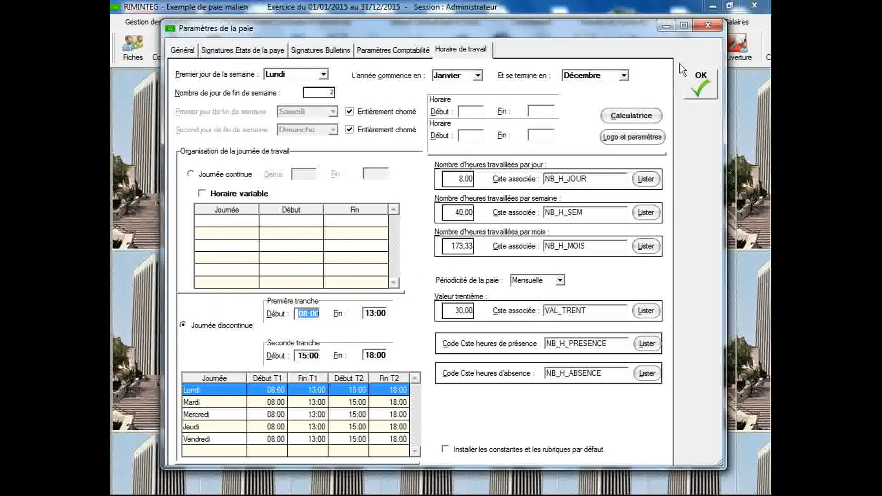
left_click(699, 27)
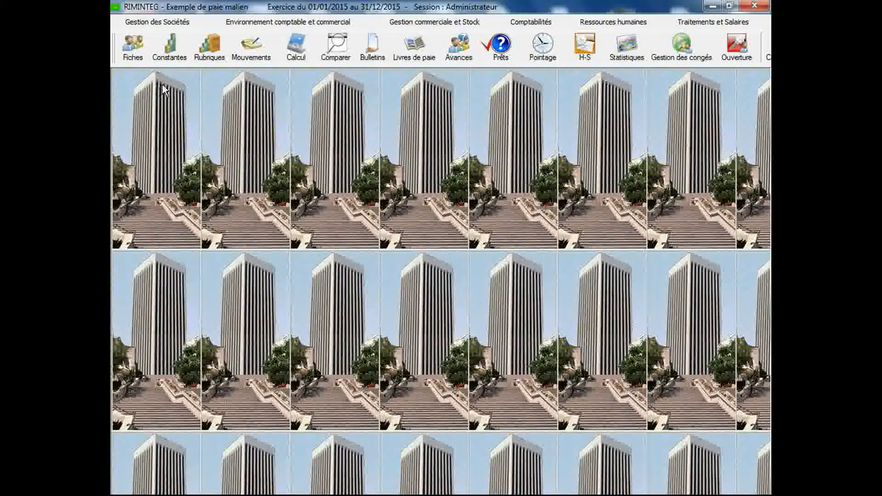
Declare a new payroll constant with code REM_BRUT, label Salaire brut and type Prédéfini.
left_click(169, 53)
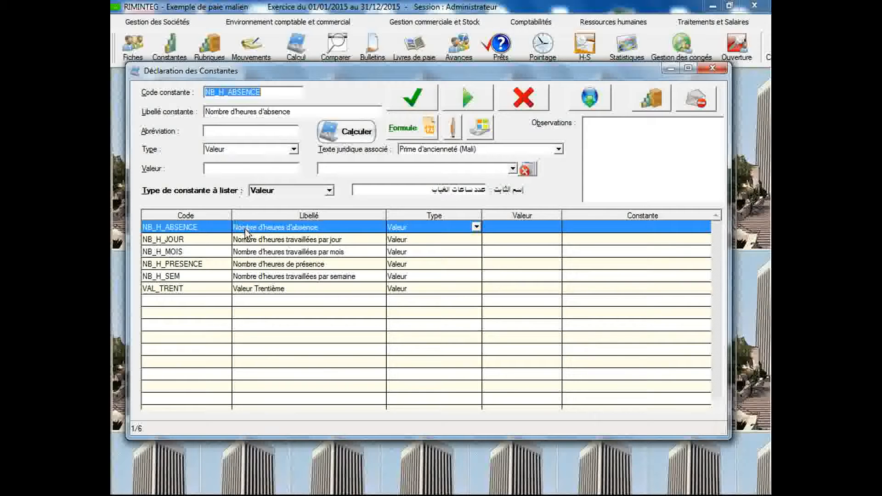
left_click(262, 95)
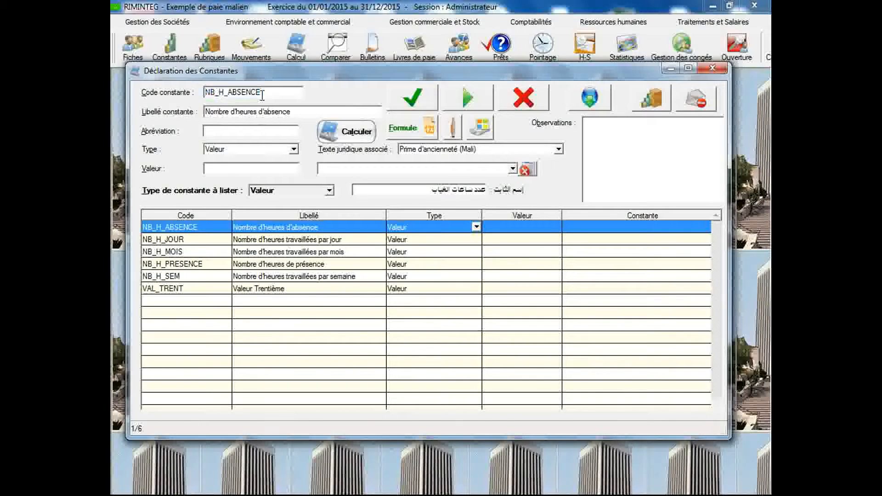
left_click_drag(262, 95, 198, 96)
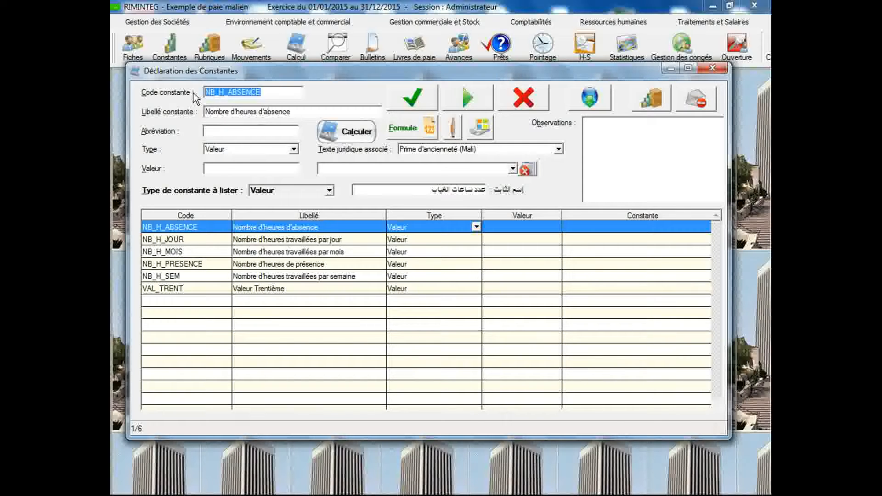
type("REM_BRUT")
key("Tab")
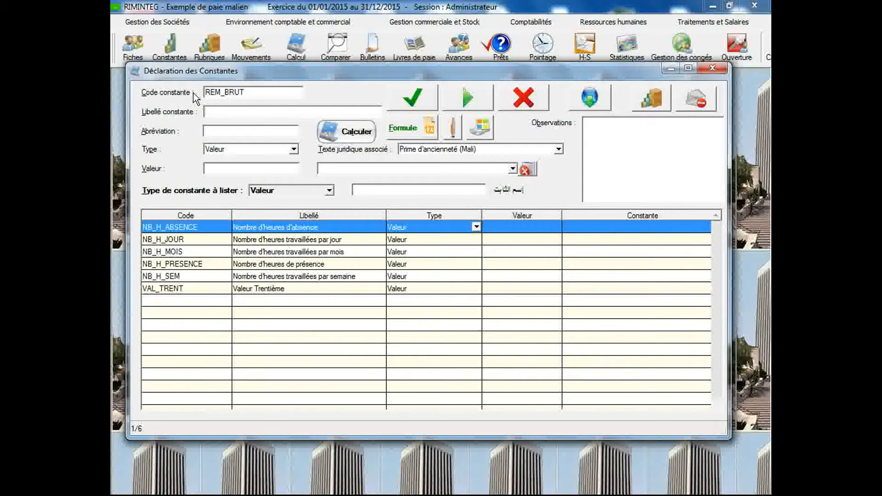
type("Salaire brut")
left_click(243, 150)
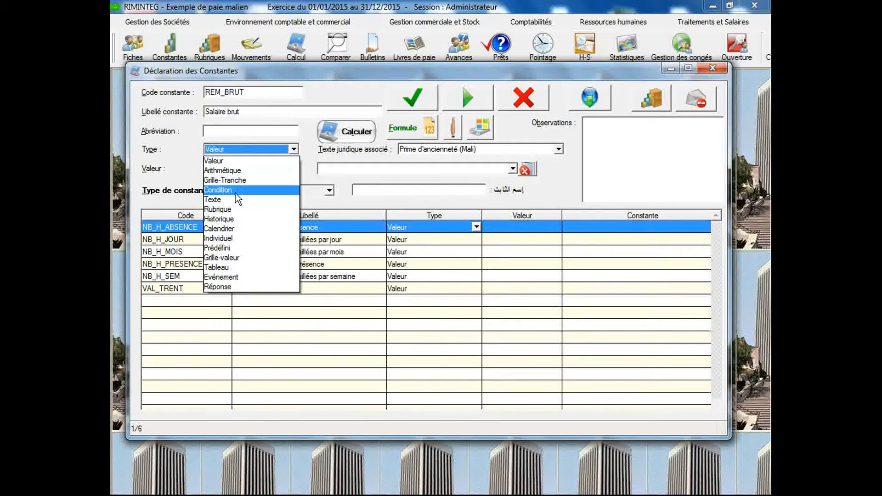
left_click(233, 248)
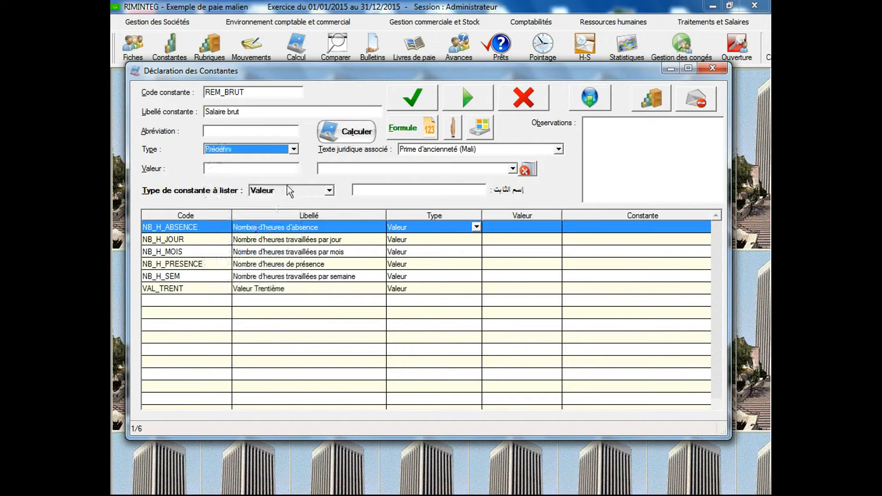
left_click(401, 102)
Declare a payroll constant with code BRUT_CONGE, label Brut des congés and type Prédéfini, and save it.
double_click(223, 92)
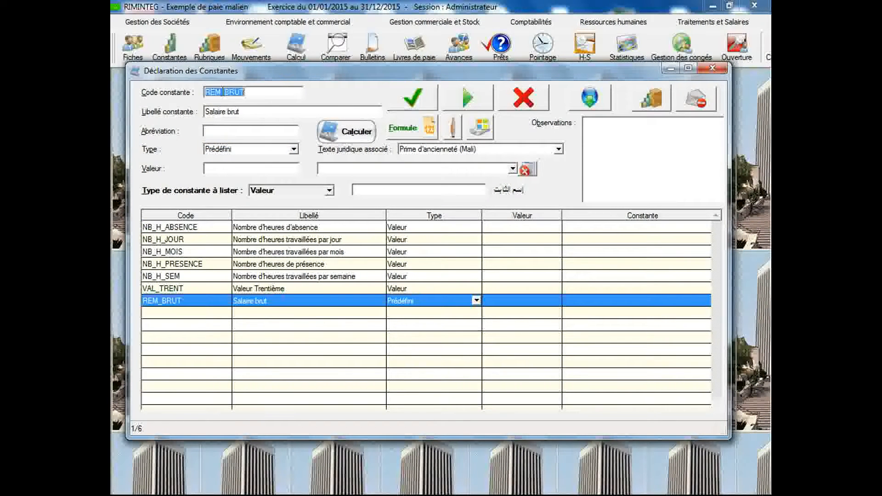
type("BRUT_C")
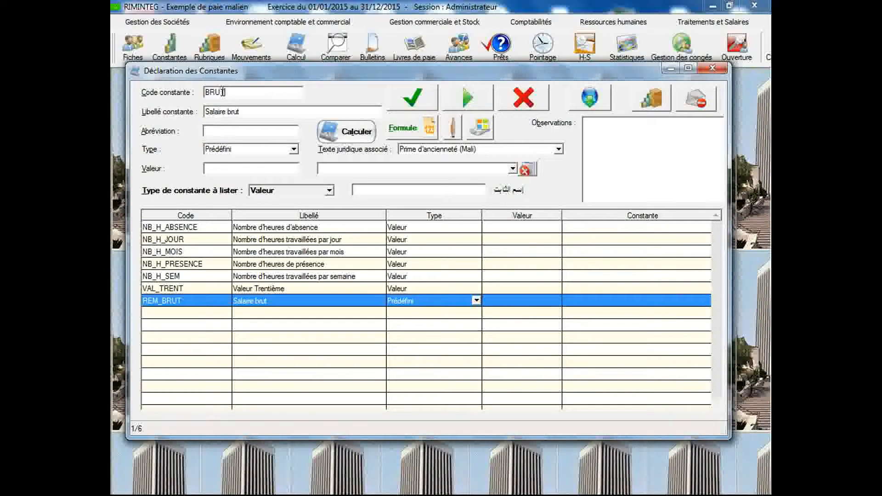
type("ONGE")
key("Tab")
type("Brut des con")
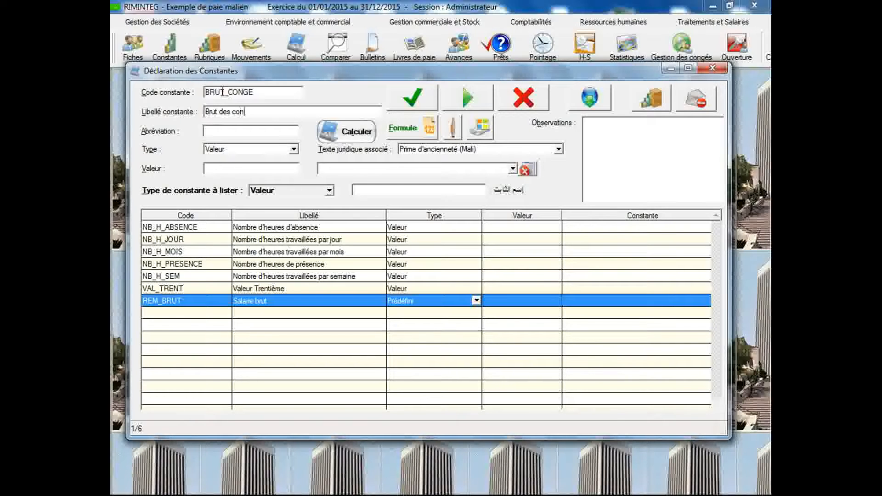
type("gés")
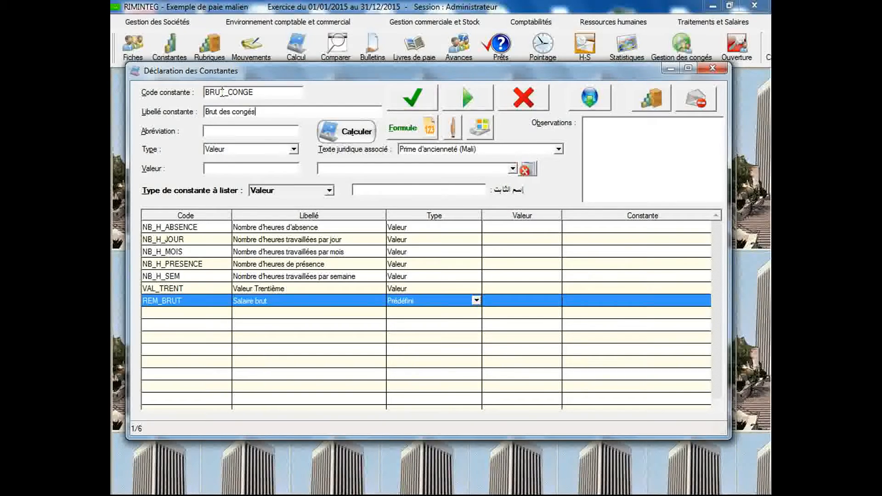
left_click(266, 146)
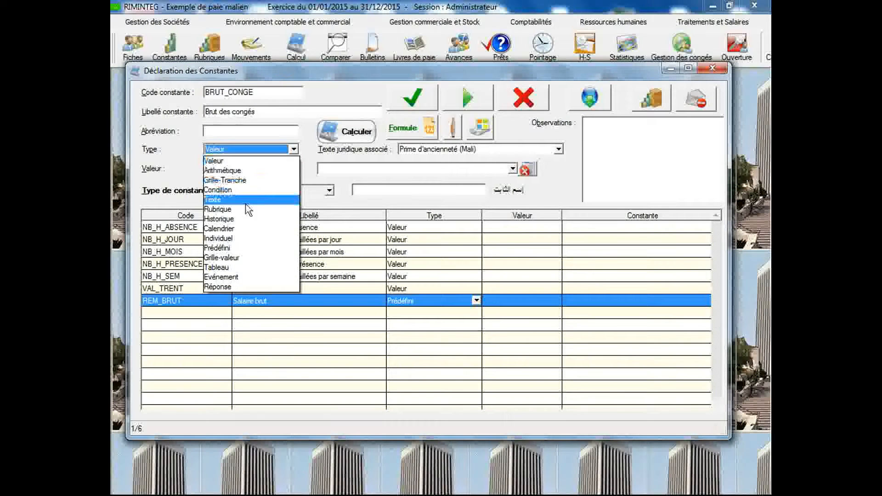
left_click(241, 247)
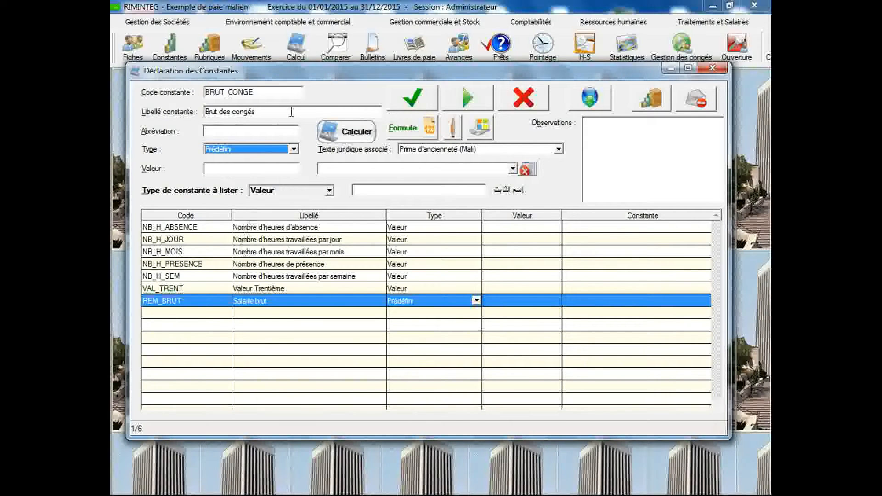
left_click(404, 103)
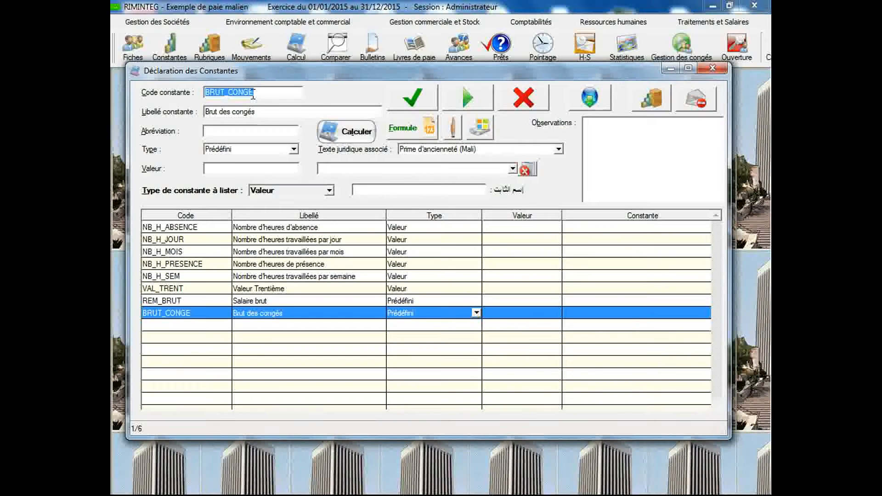
Declare a payroll constant with code COUT_SAL, label Cout salarial and type Prédéfini, and save it.
type("COUT")
type("_SAL")
key("Tab")
type("Cout salarial")
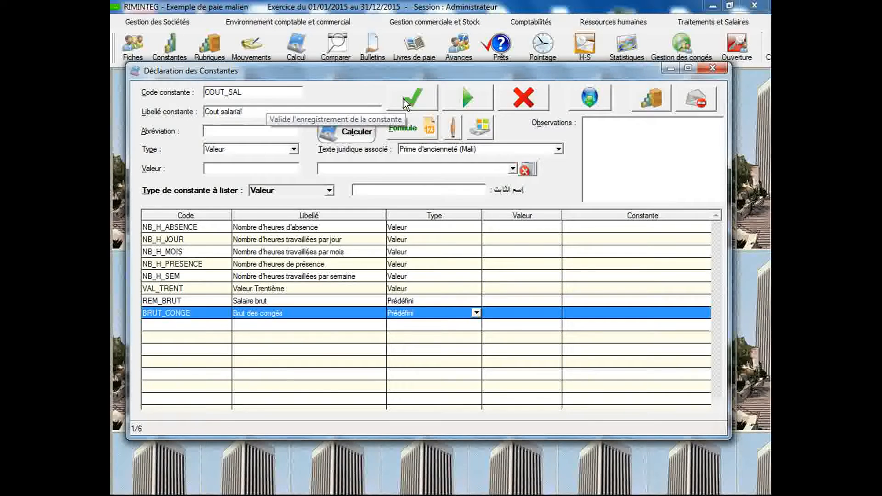
left_click(294, 149)
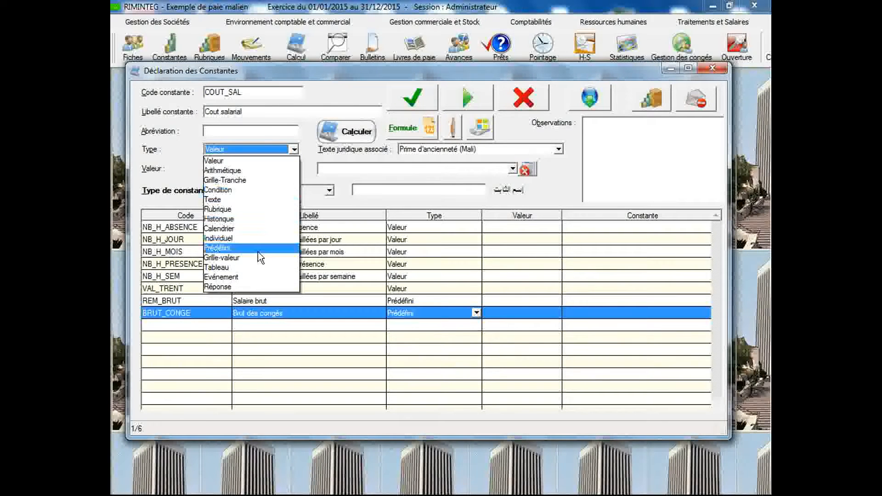
left_click(258, 252)
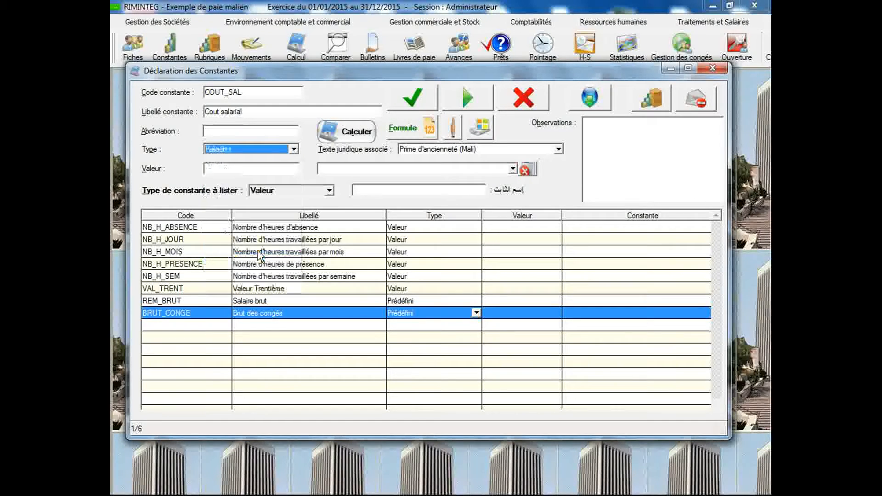
left_click(412, 97)
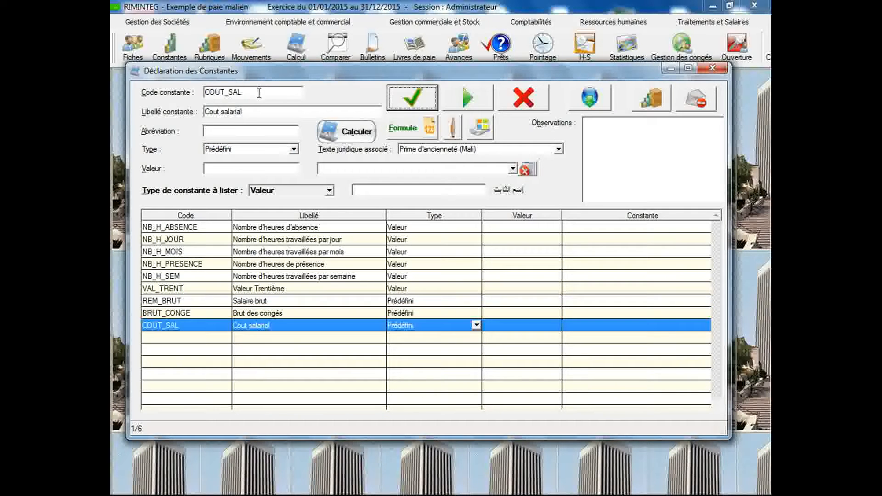
Declare a payroll constant with code COUT_PAT, label Cout patronal and type Prédéfini, and save it.
left_click(259, 93)
left_click(259, 93)
key("BackSpace")
key("BackSpace")
key("BackSpace")
type("PAT")
key("Tab")
type("Co")
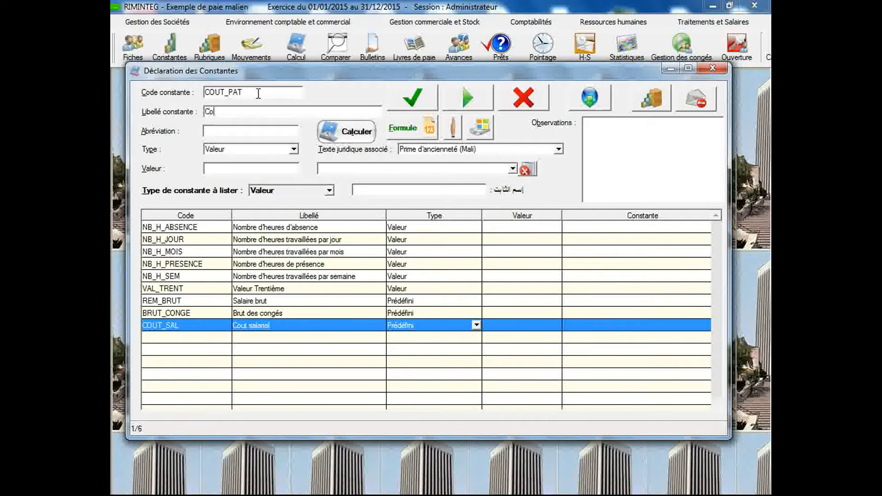
type("ut patronal")
left_click(271, 149)
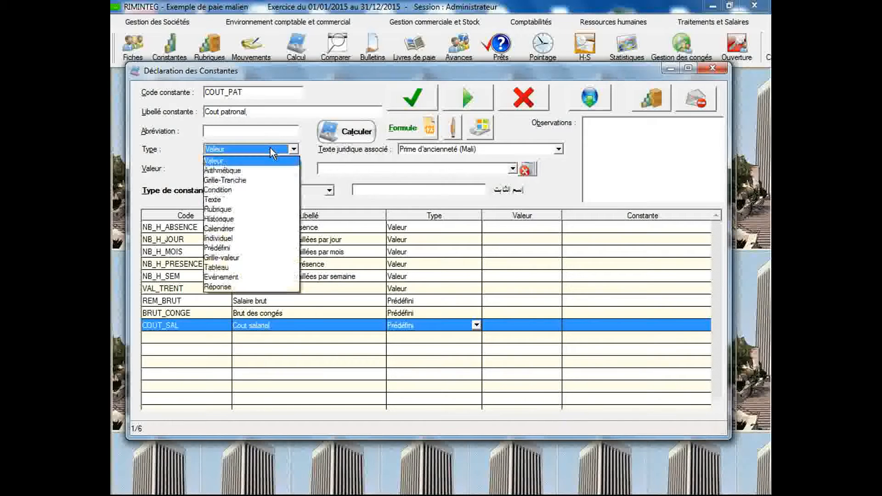
left_click(239, 247)
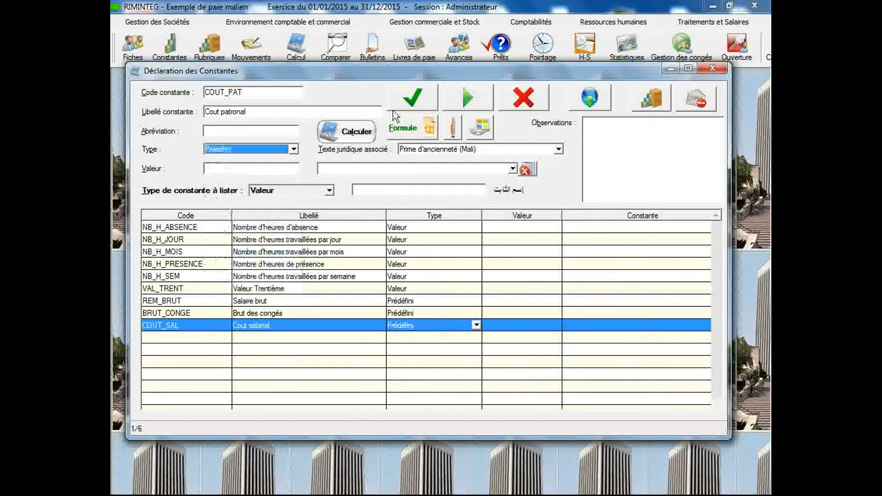
left_click(404, 102)
Declare a payroll constant with code COTIS_SAL, label Cotisations salariales and type Prédéfini, and save it.
double_click(258, 93)
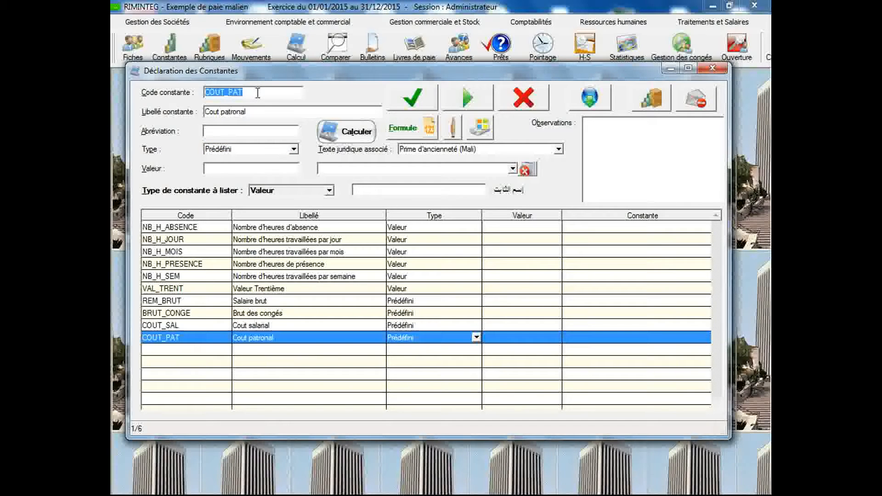
type("CO")
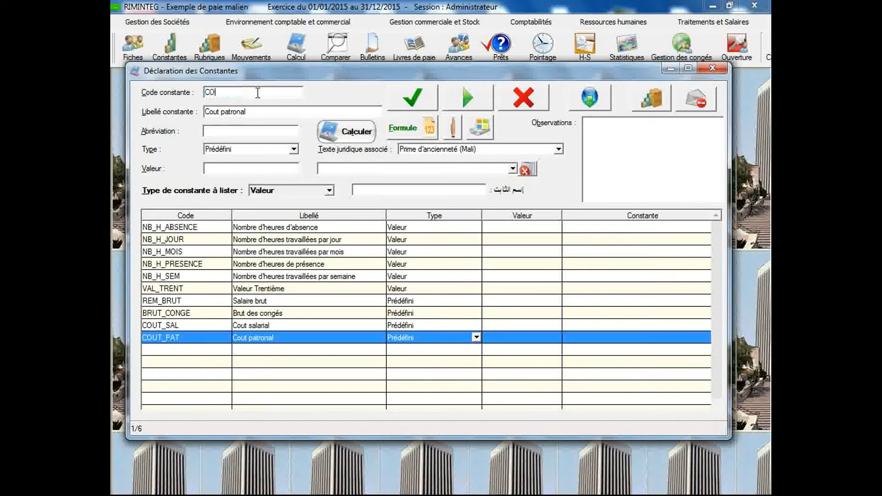
type("TIS_SAML")
key("BackSpace")
key("BackSpace")
type("L")
key("Tab")
type("Cotisations salariales")
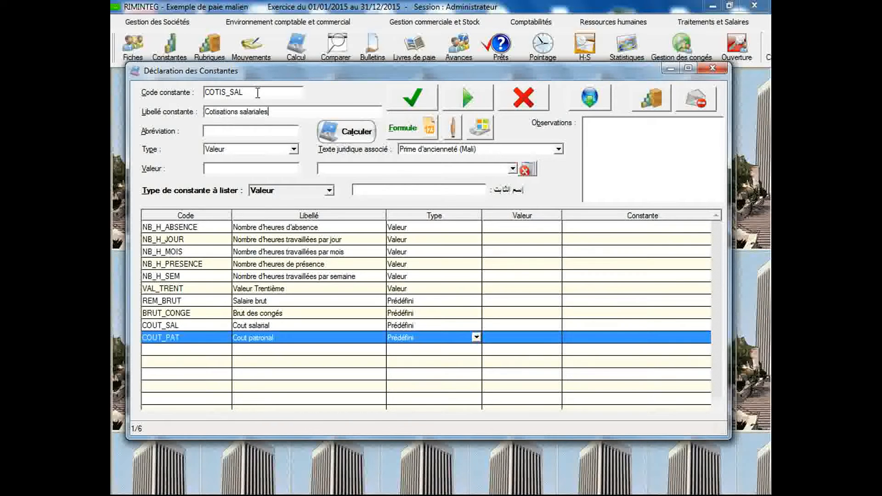
left_click(270, 150)
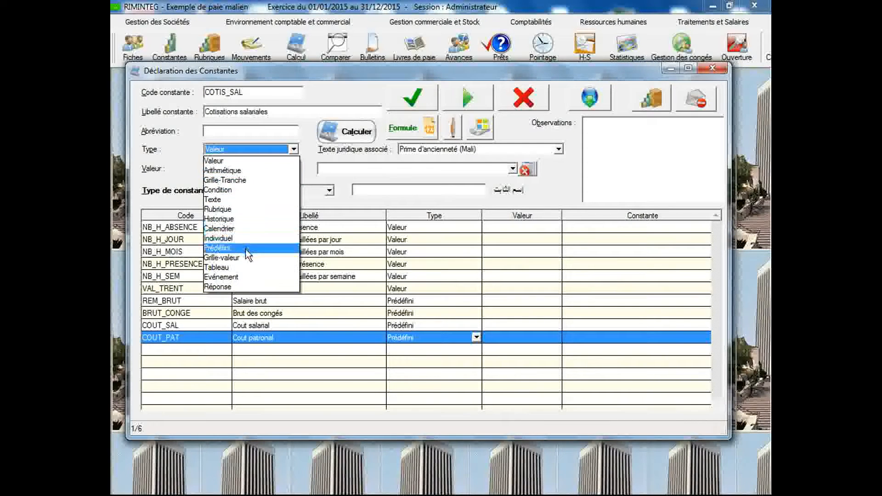
left_click(245, 249)
left_click(412, 98)
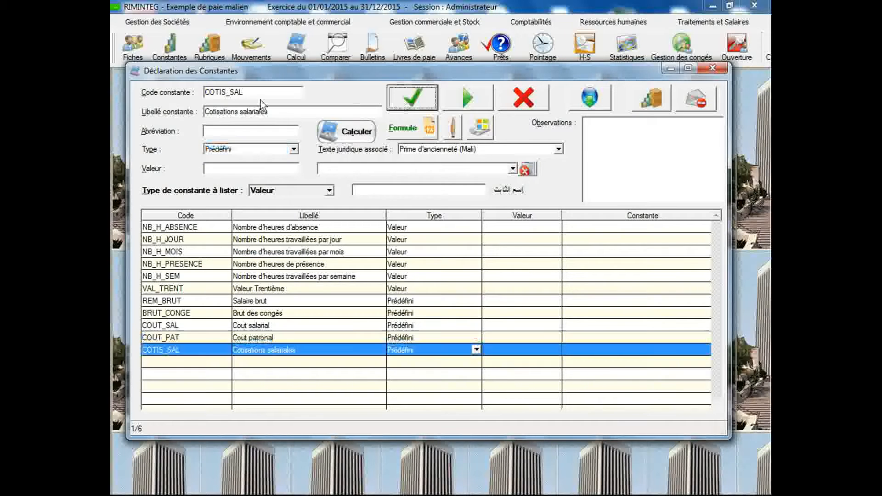
Declare a payroll constant with code COTIS_PAT, label Cotisations patronales and type Prédéfini, and save it.
left_click(254, 91)
key("BackSpace")
key("BackSpace")
key("BackSpace")
type("PAT")
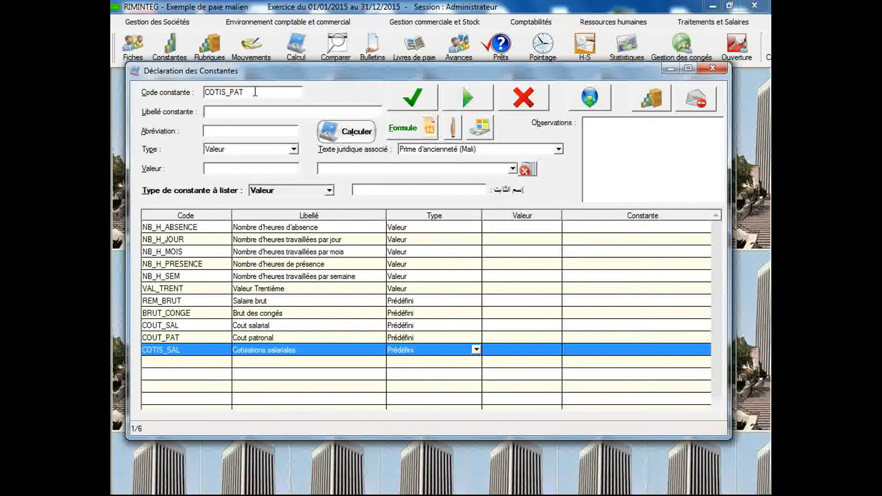
type("Cotisation")
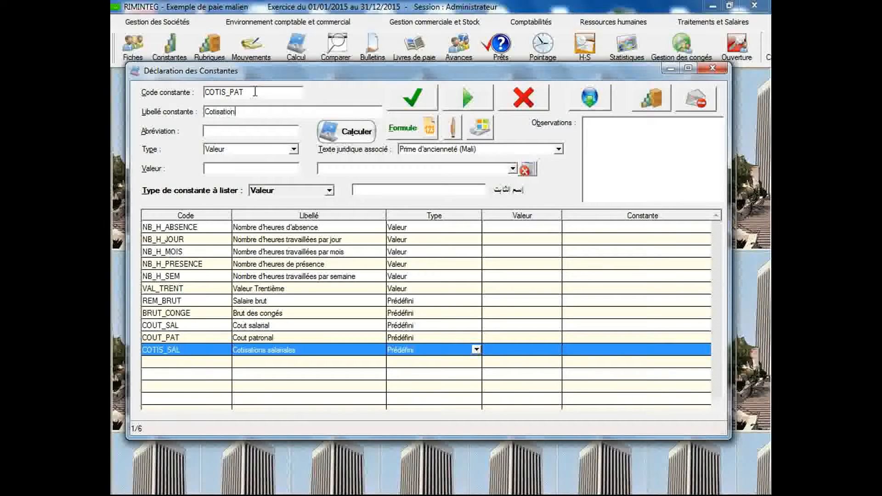
type("s patronales")
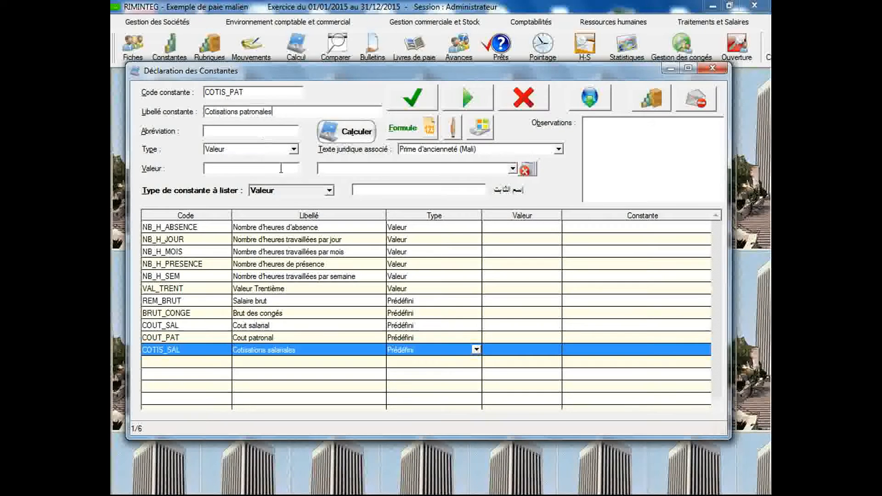
left_click(285, 149)
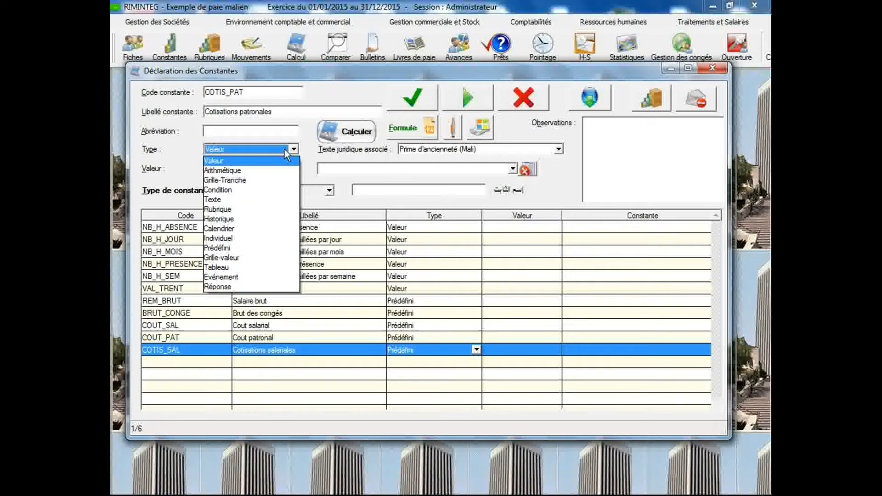
left_click(259, 248)
left_click(398, 105)
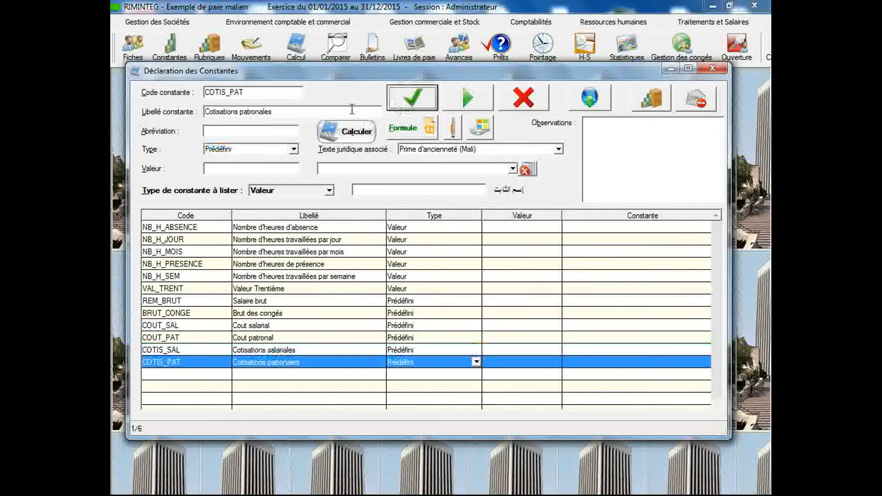
Declare a payroll constant with code BASE_HS, label Base heures supplémentaires and type Prédéfini, and save it.
double_click(267, 93)
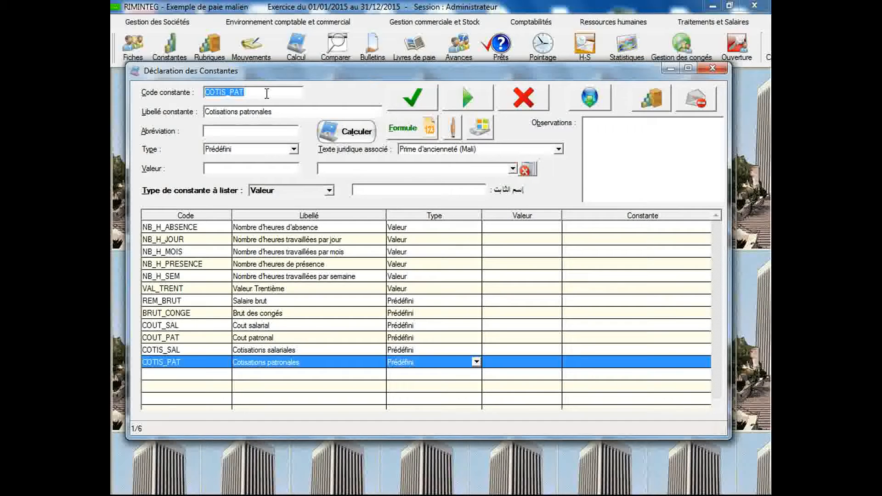
type("BASE")
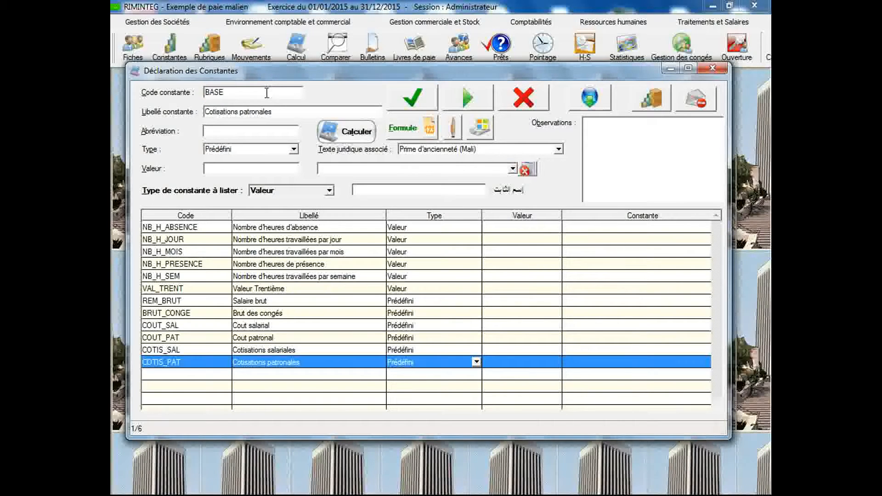
type("_HS")
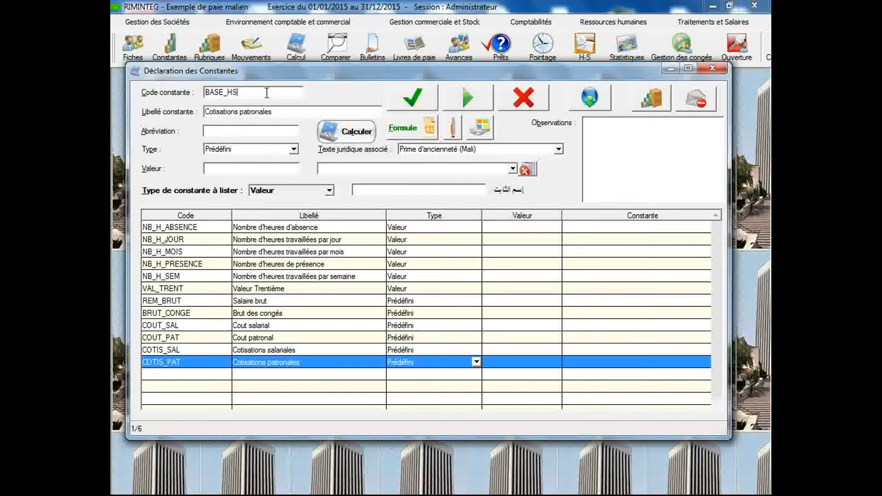
key("Tab")
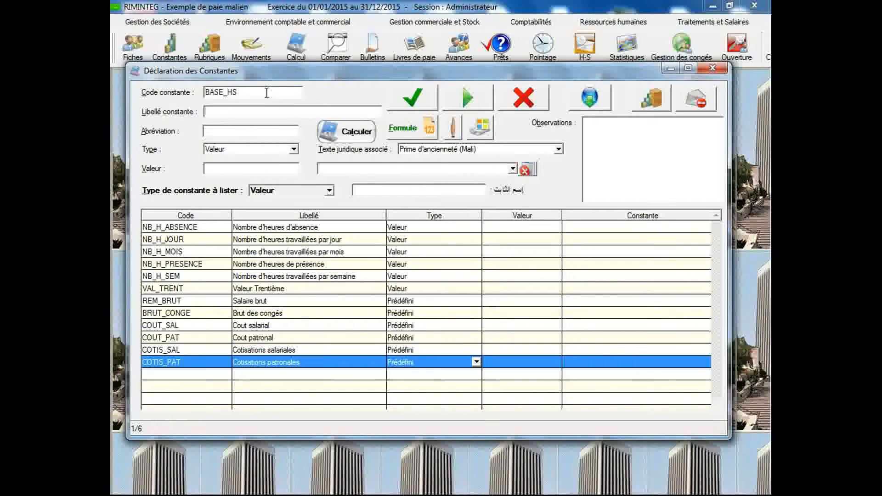
type("Base heures supplémentaires")
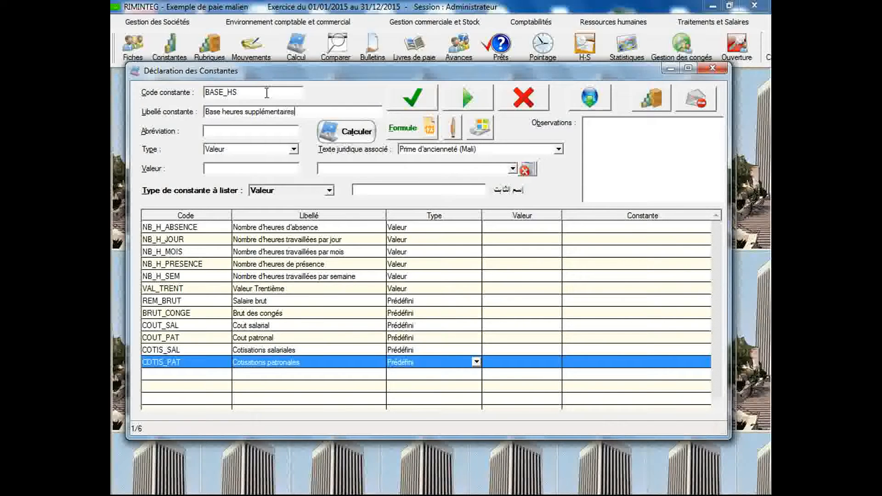
left_click(267, 151)
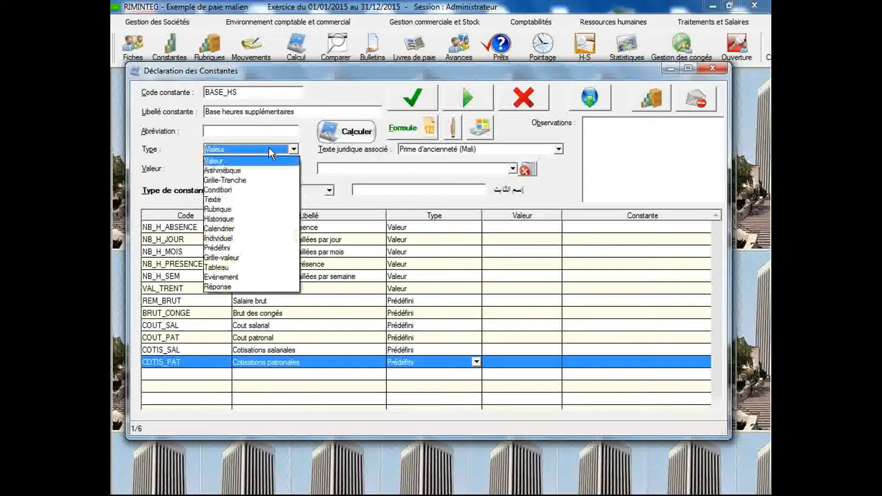
left_click(250, 247)
left_click(412, 98)
Fill in a new constant with code ASS_INPS, label Assiette de l'Institut National de Prévoyance Sociale and type Prédéfini.
left_click(263, 94)
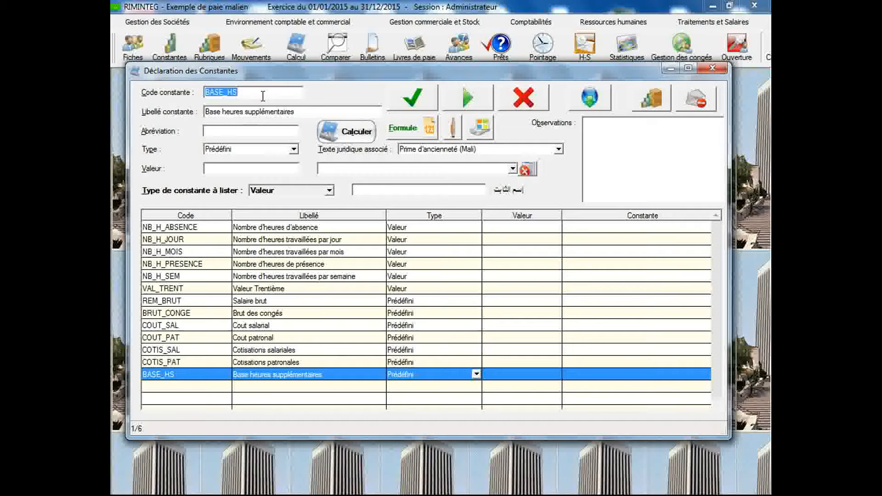
type("ASS")
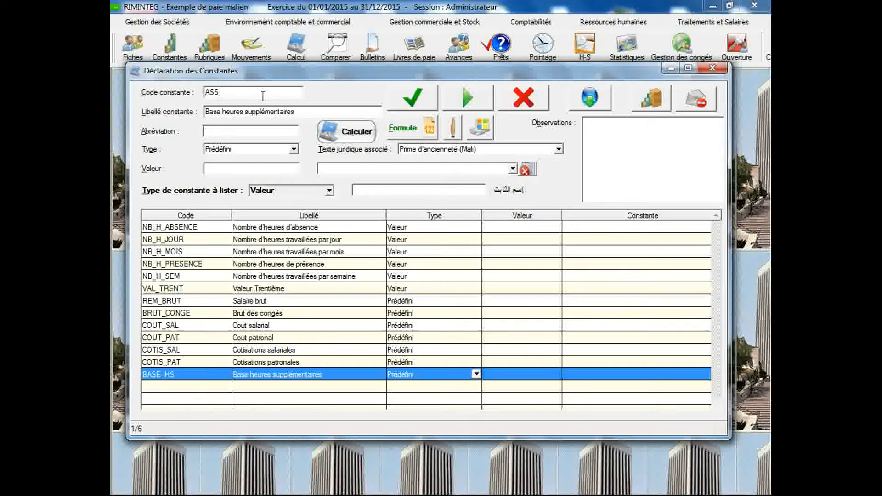
type("_INPS")
key("Tab")
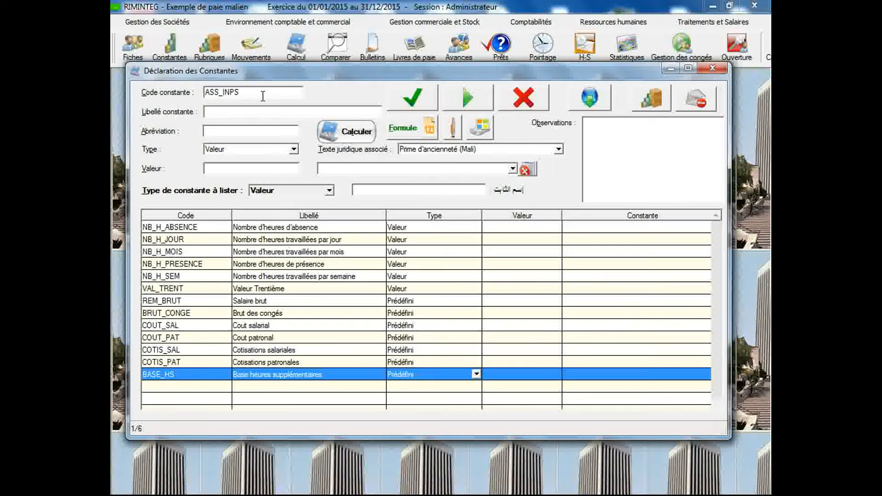
type("A")
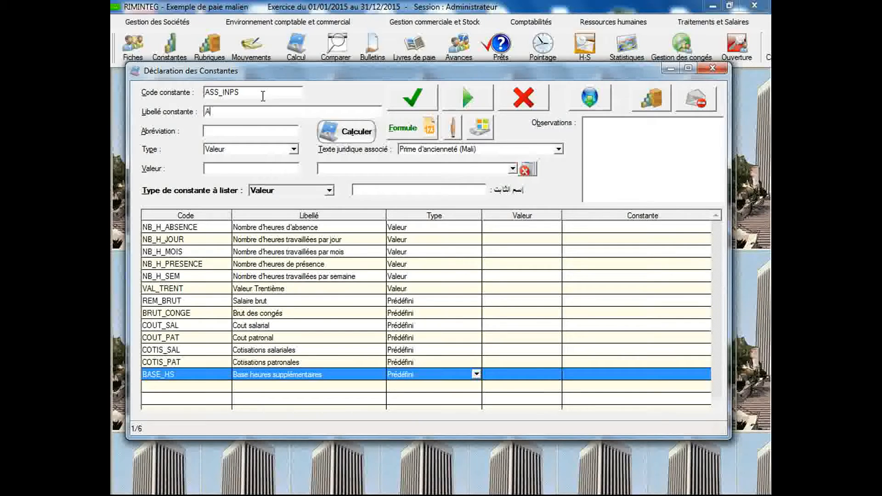
type("ssiette de l'Ins")
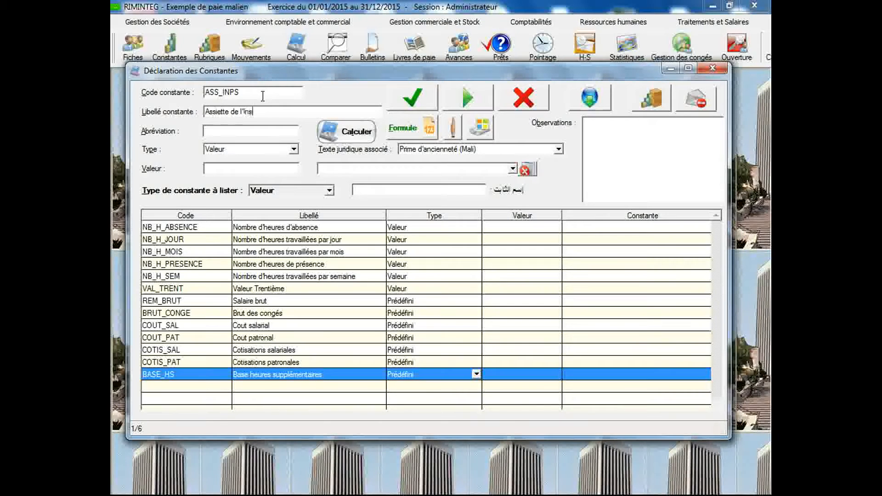
type("titut ")
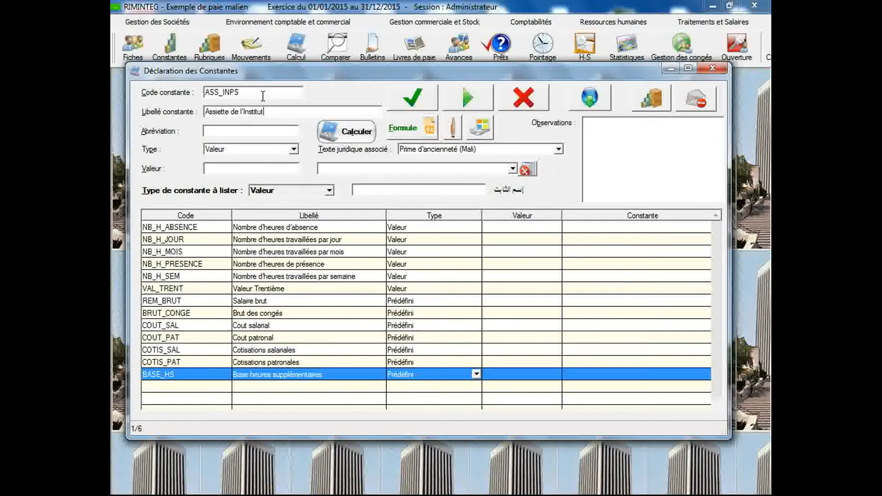
type("Nation")
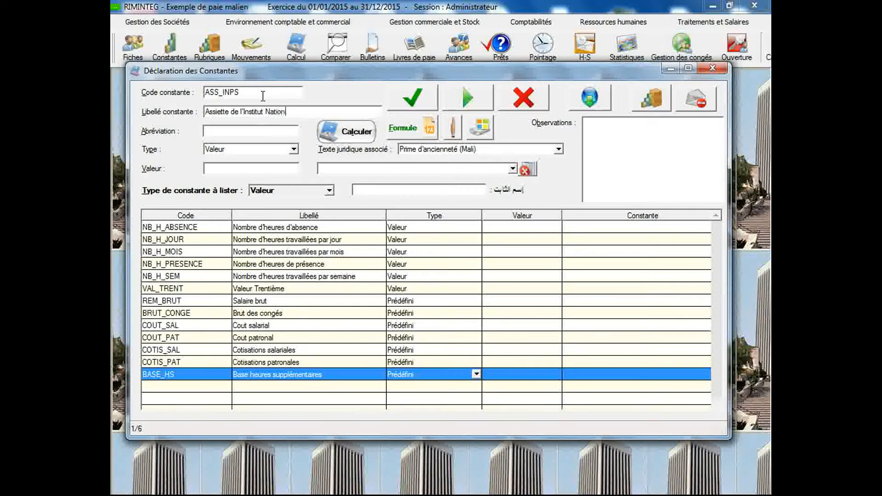
type("al de")
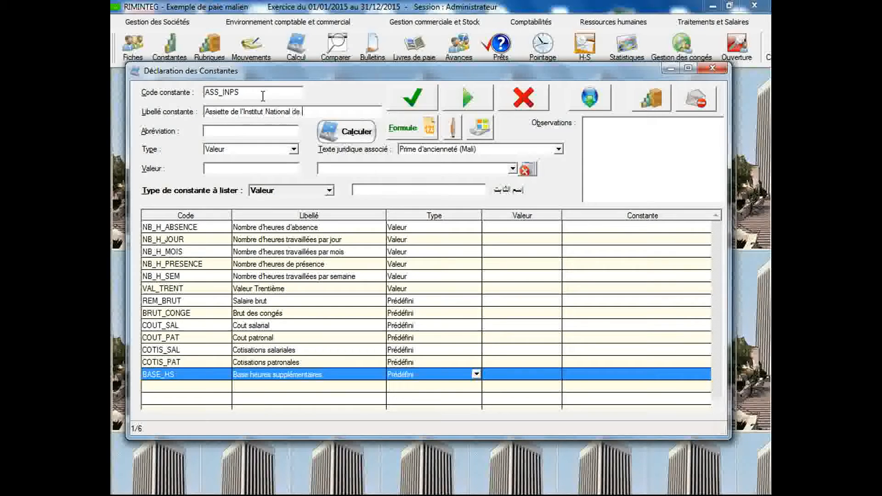
type(" Prévo")
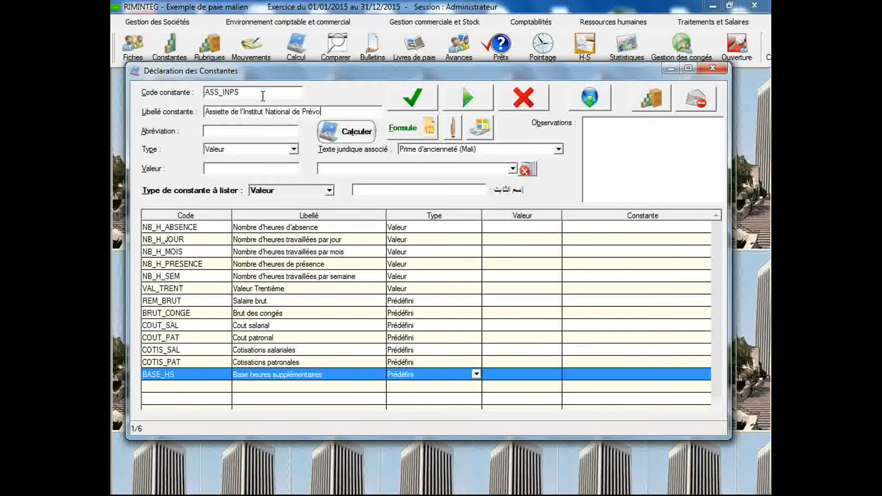
type("yance Sociaml")
key("BackSpace")
key("BackSpace")
type("le")
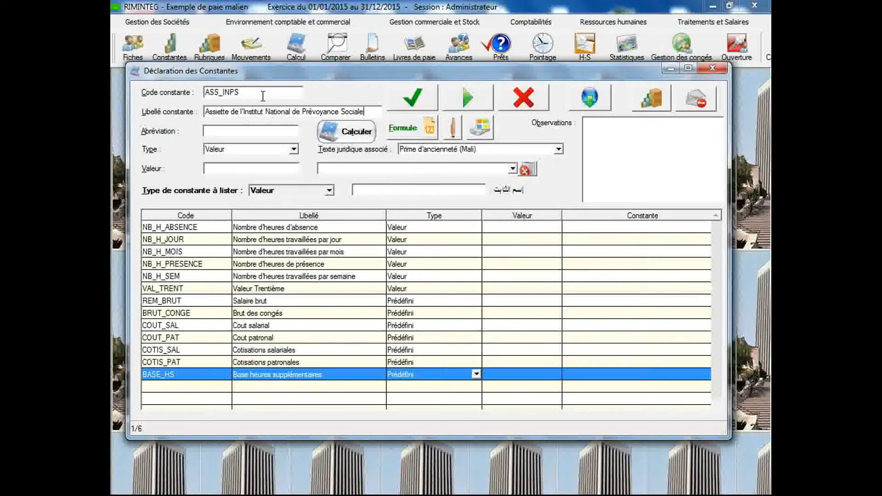
left_click(275, 149)
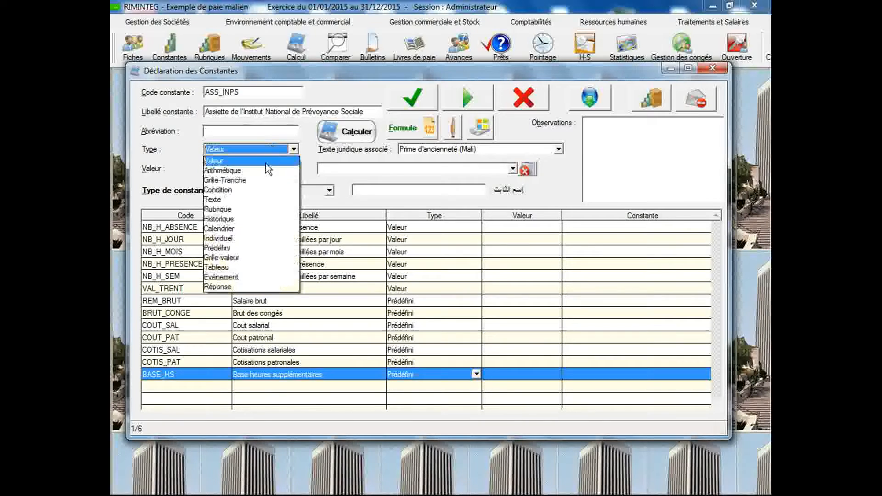
left_click(249, 247)
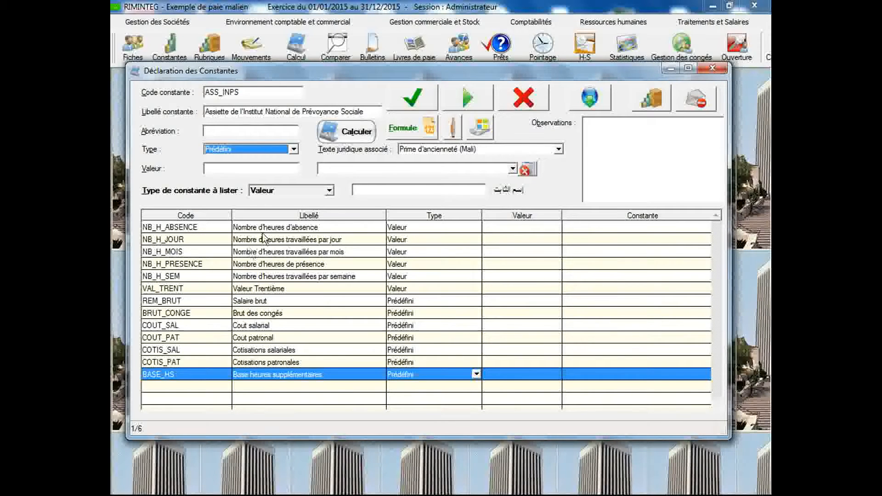
Give the ASS_INPS constant the Arabic name إناء المعهد الوطني للرعاية الاجتماعية and save it.
left_click(410, 192)
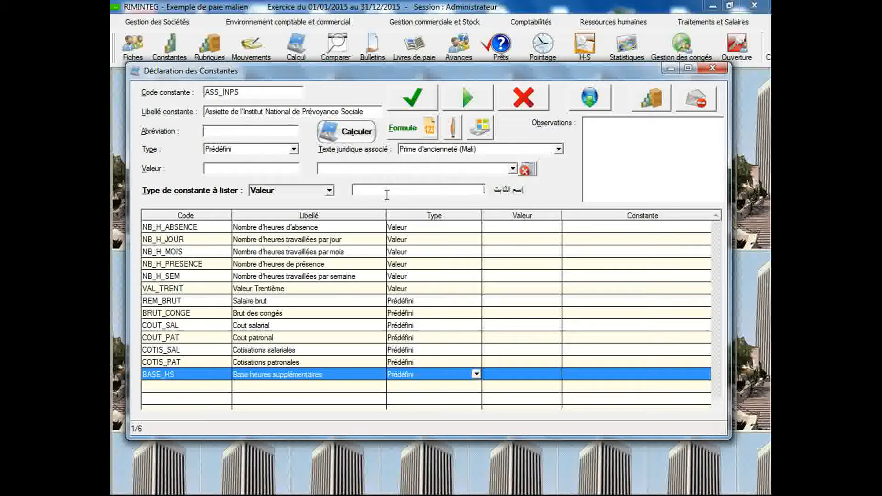
type("وعاء")
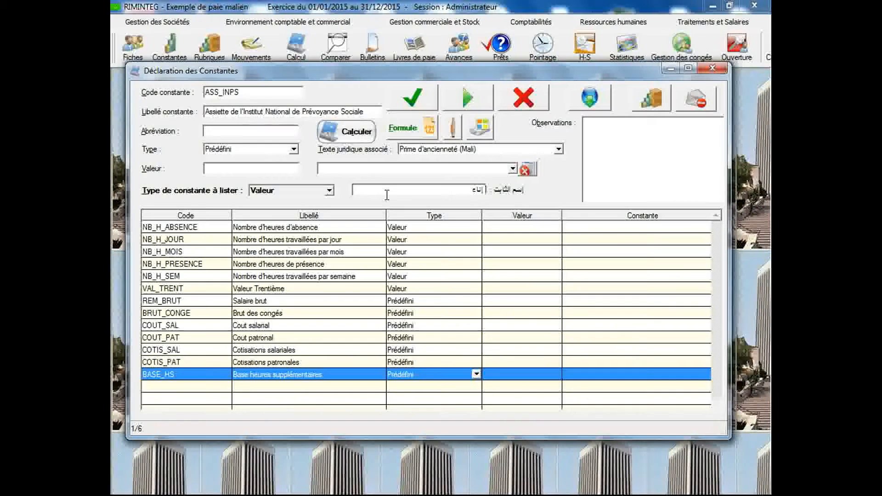
type(" المعهد")
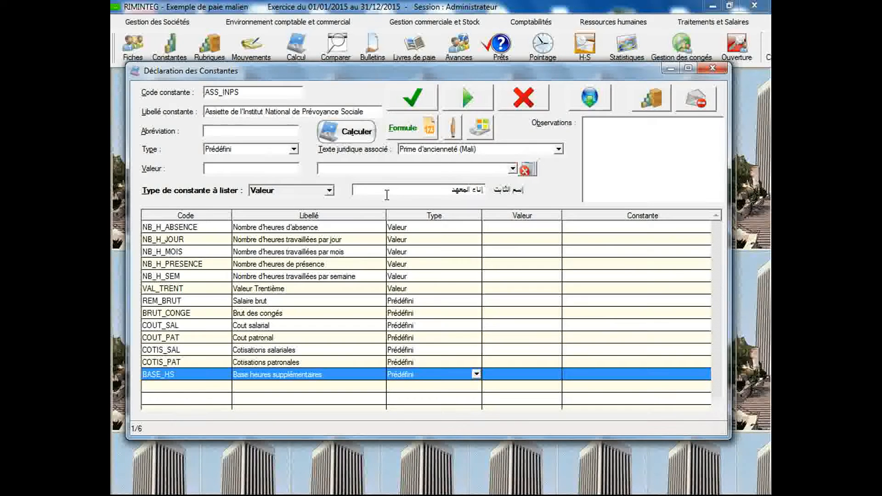
type(" الوطني للرعاية الاجتما")
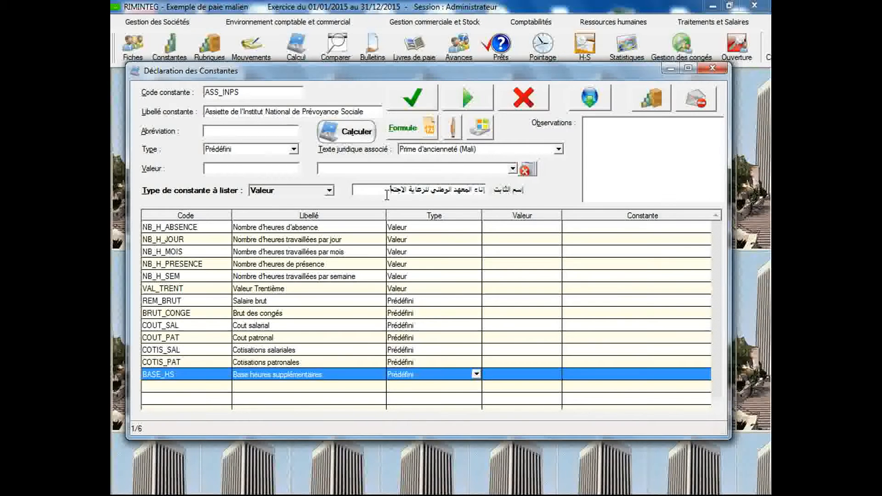
type("عية")
left_click(417, 93)
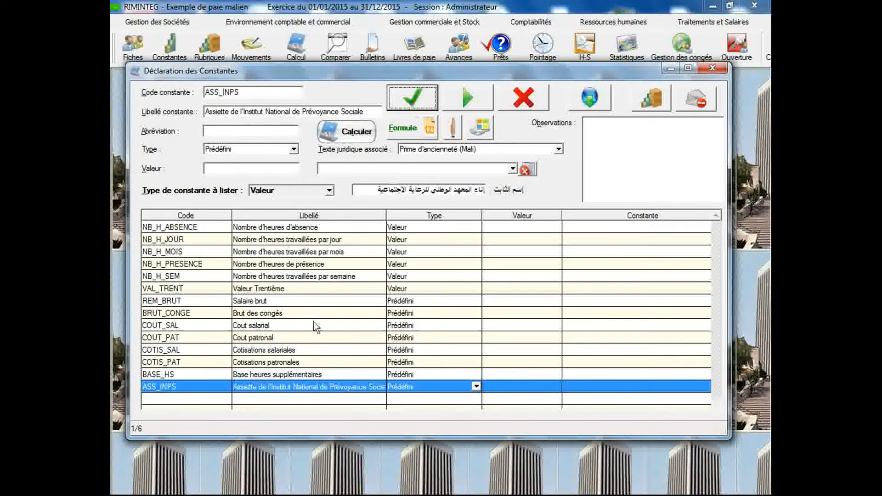
Give the existing BASE_HS constant the Arabic name أساس الساعات الإضافية and save it.
left_click(309, 375)
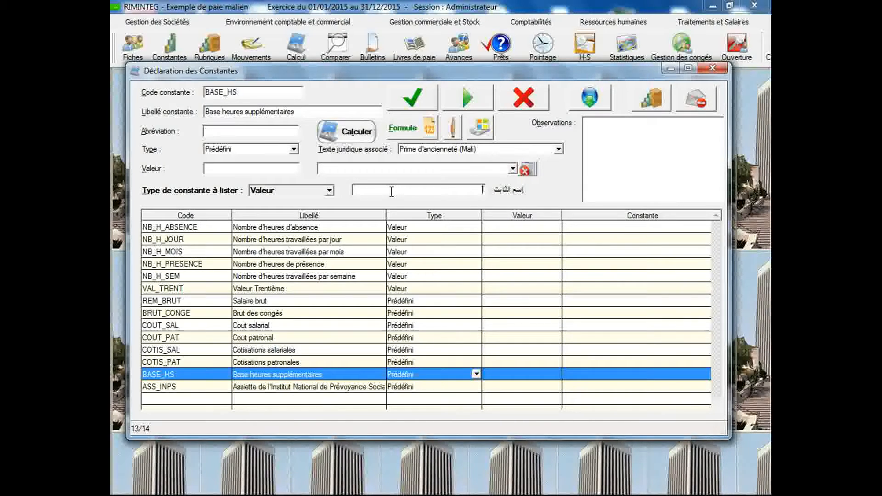
type("أساس")
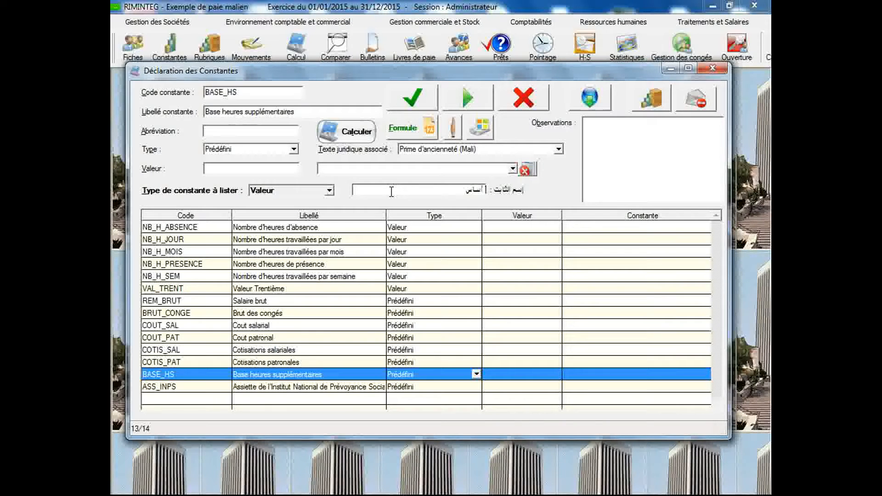
type(" الساعات ال")
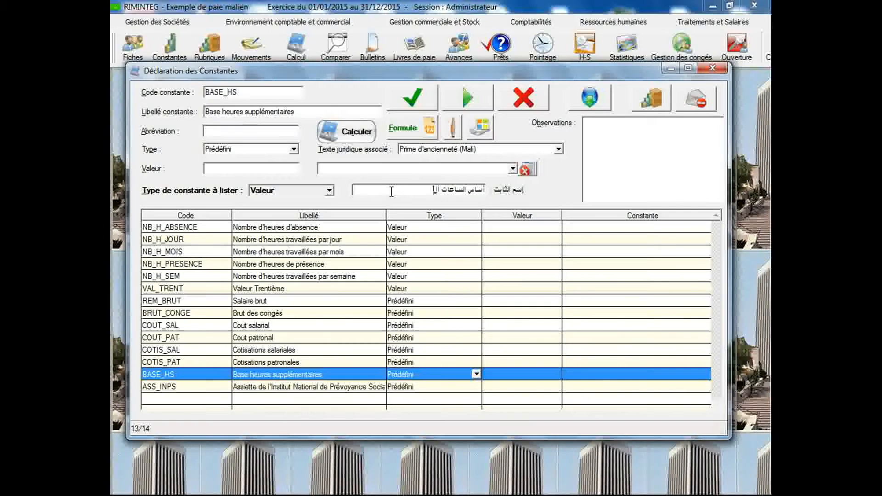
type("إضافية")
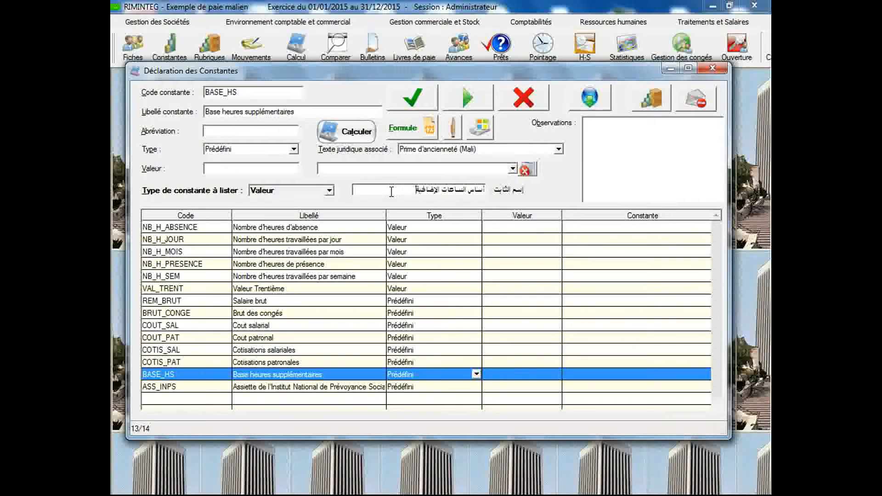
left_click(406, 105)
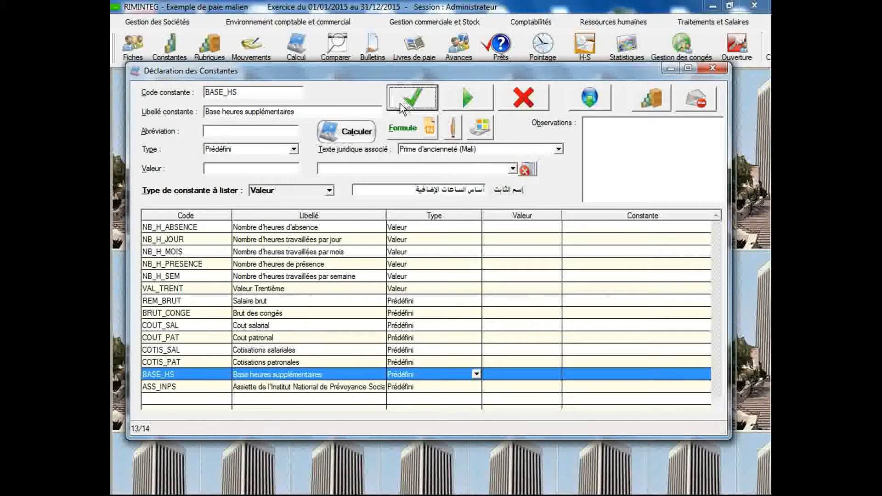
Enter the Arabic name اشتراكات رب العمل for the existing COTIS_PAT constant.
left_click(293, 361)
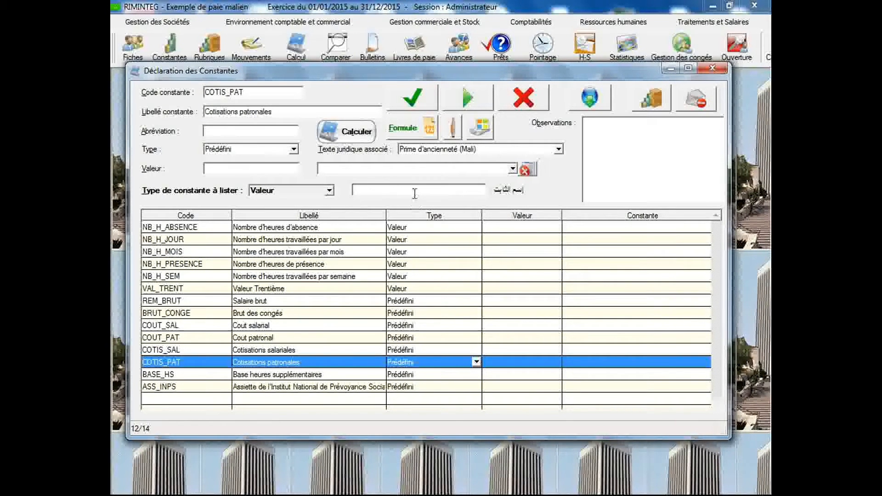
type("اشتراكات رب العمل")
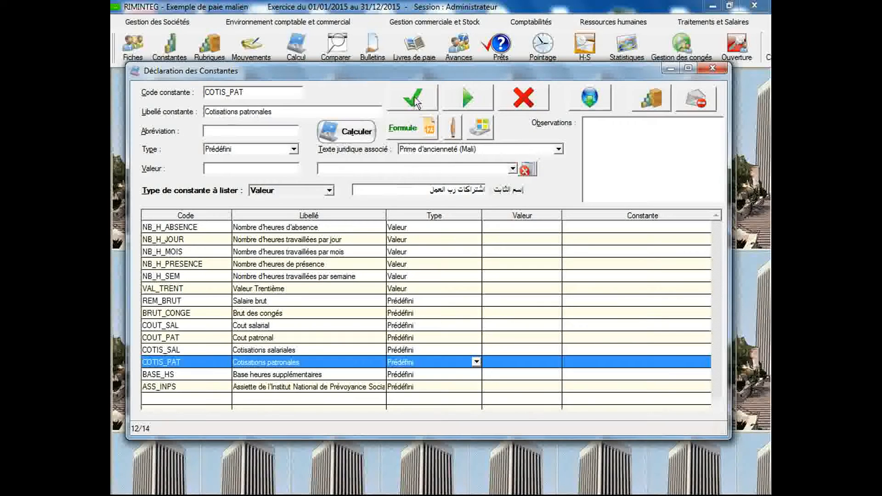
Give the existing COTIS_SAL constant the Arabic name اشتراكات العامل and save it.
left_click(339, 352)
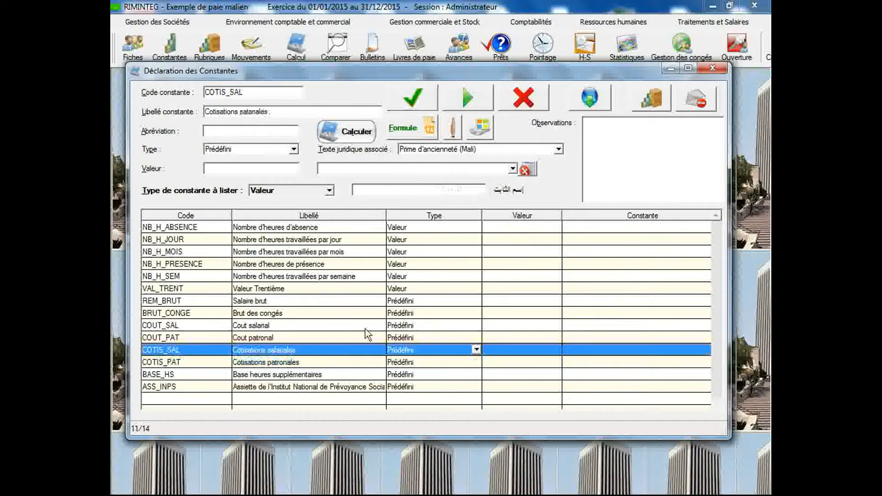
left_click(435, 192)
type("اشتراكات الخ")
type("امل")
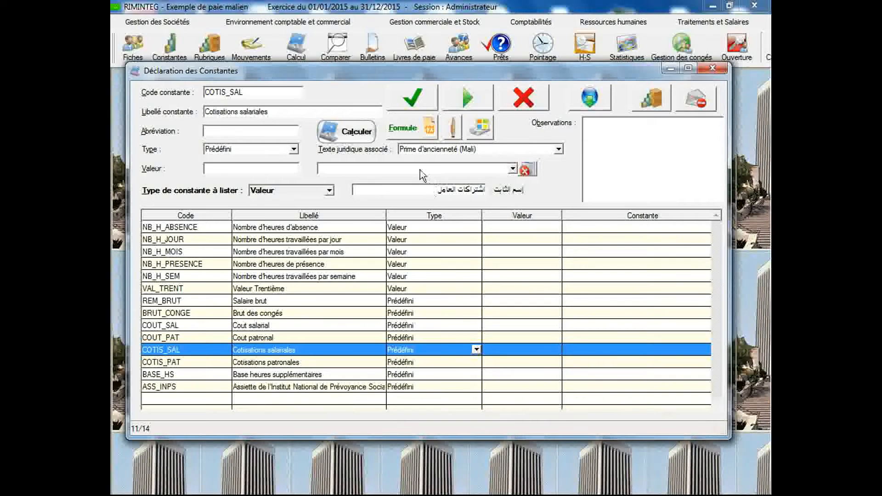
left_click(413, 97)
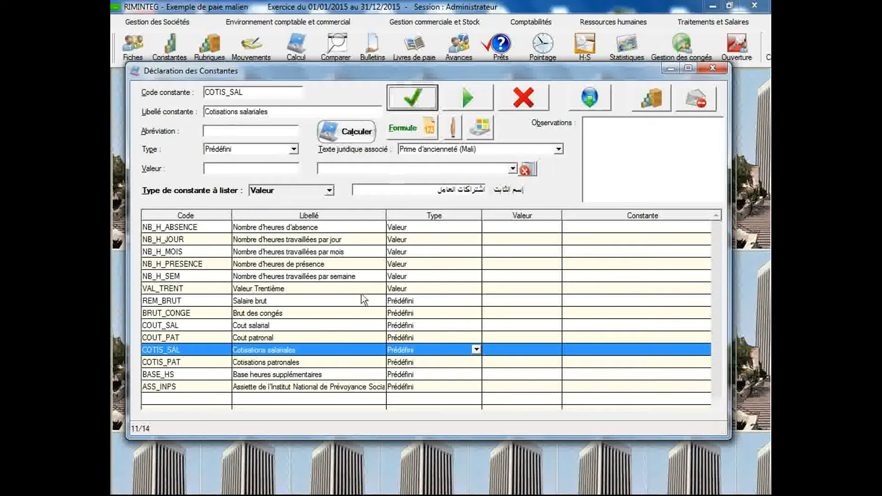
Give the existing COUT_PAT constant the Arabic name كلفة رب العمل and save it.
left_click(337, 339)
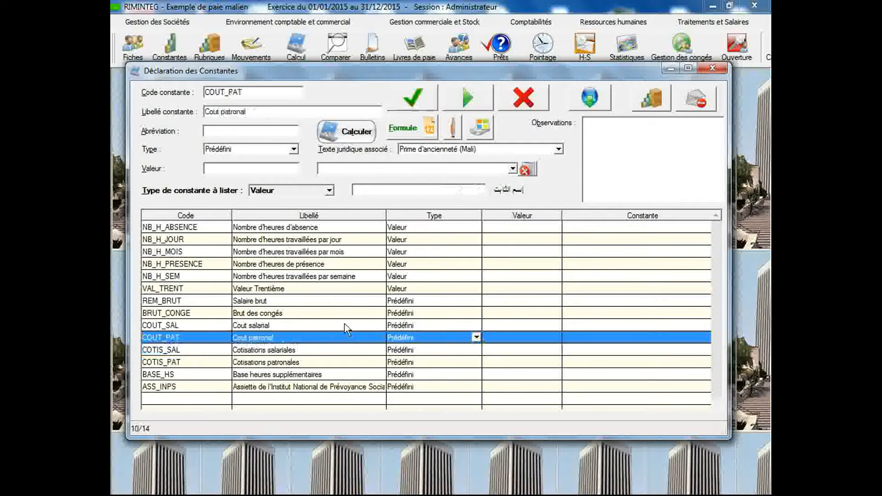
left_click(424, 189)
type("كلفة")
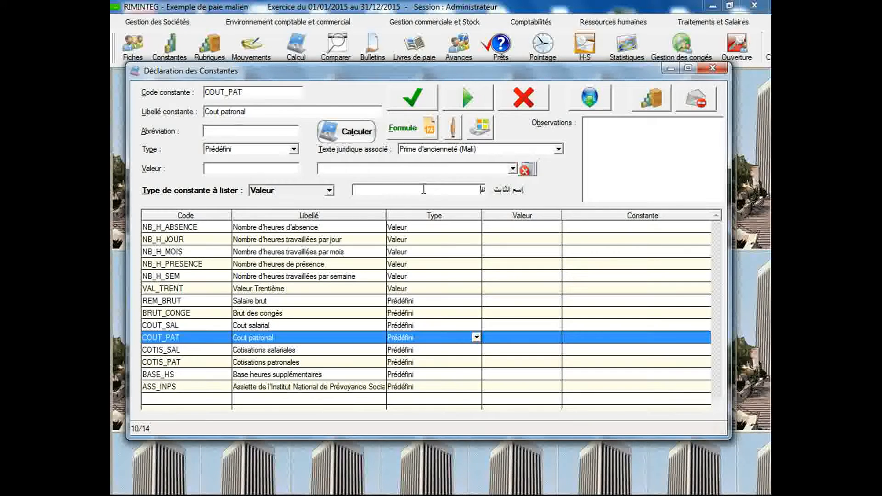
type(" رب ا")
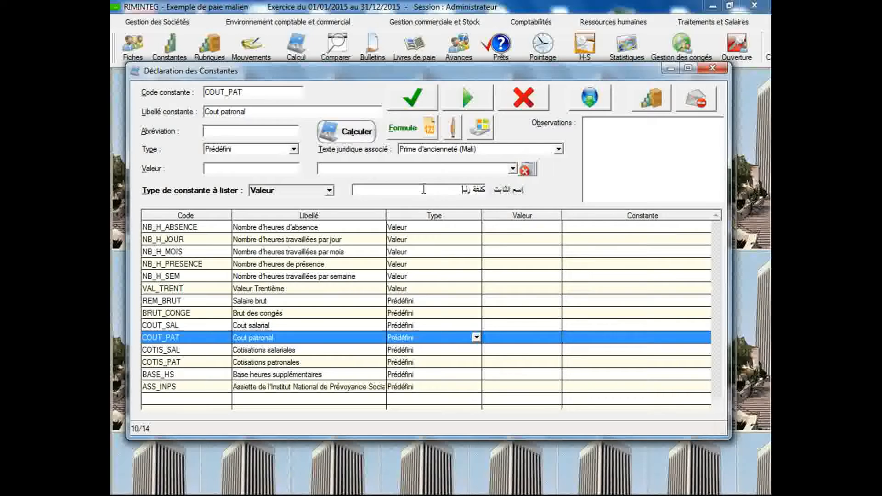
type("لعمل")
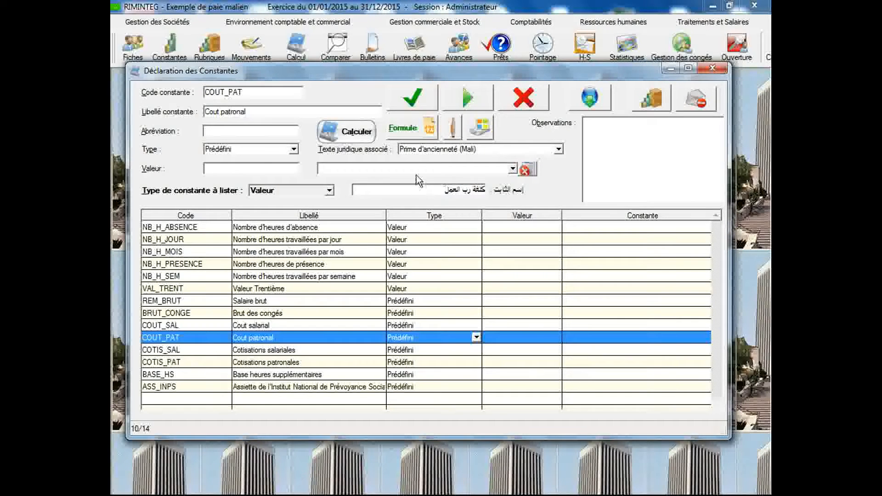
left_click(412, 97)
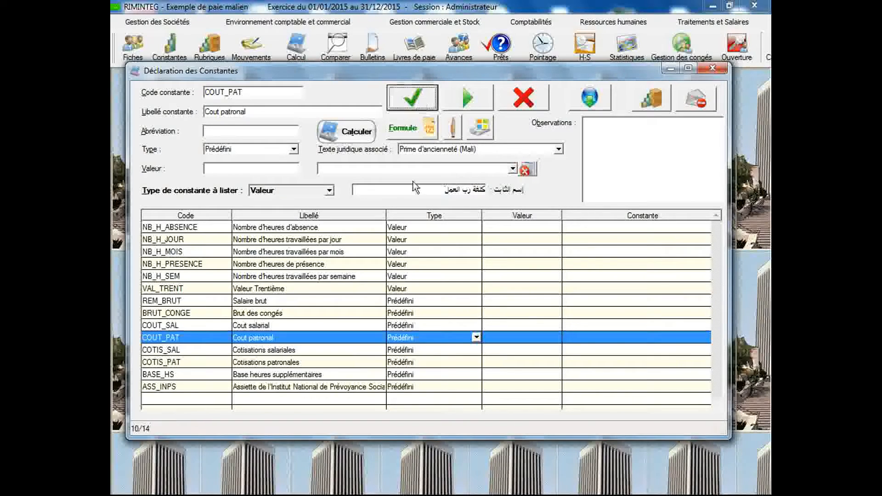
Give the existing COUT_SAL constant the Arabic name كلفة العامل and save it.
left_click(348, 330)
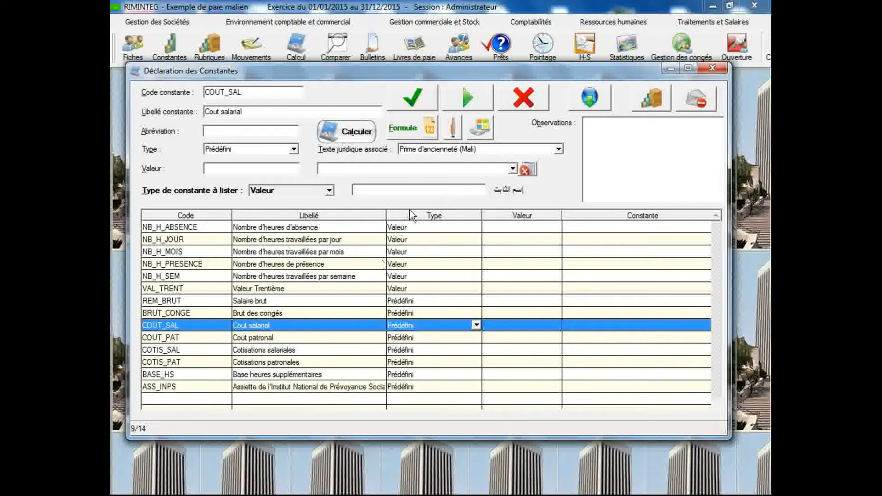
left_click(419, 190)
type("كلفة ")
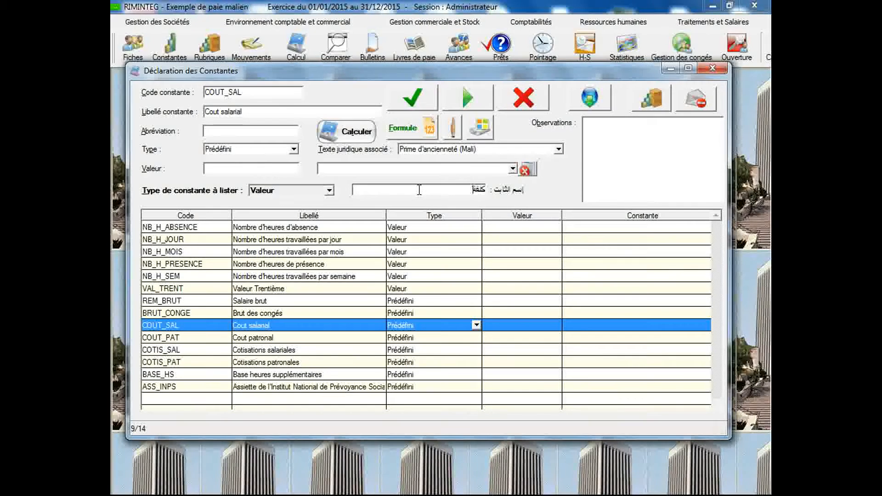
type("العامل")
left_click(404, 94)
Give the existing BRUT_CONGE constant the Arabic name خام العطل and save it.
left_click(295, 314)
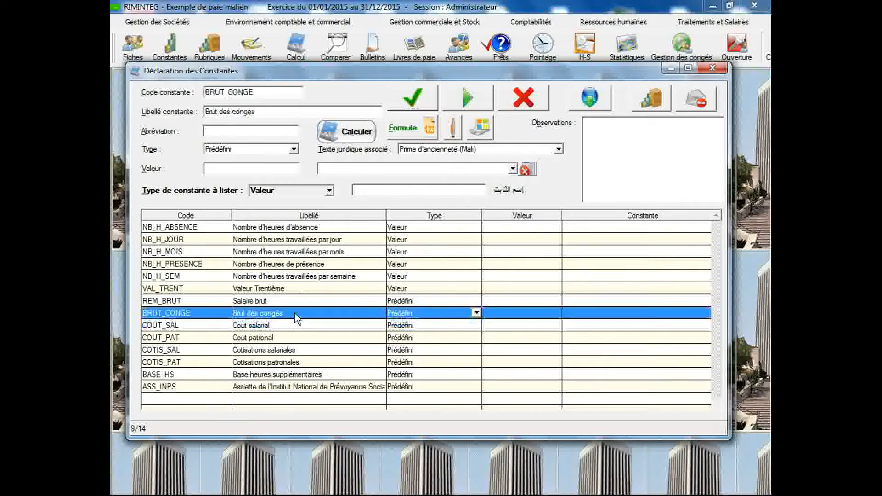
left_click(410, 195)
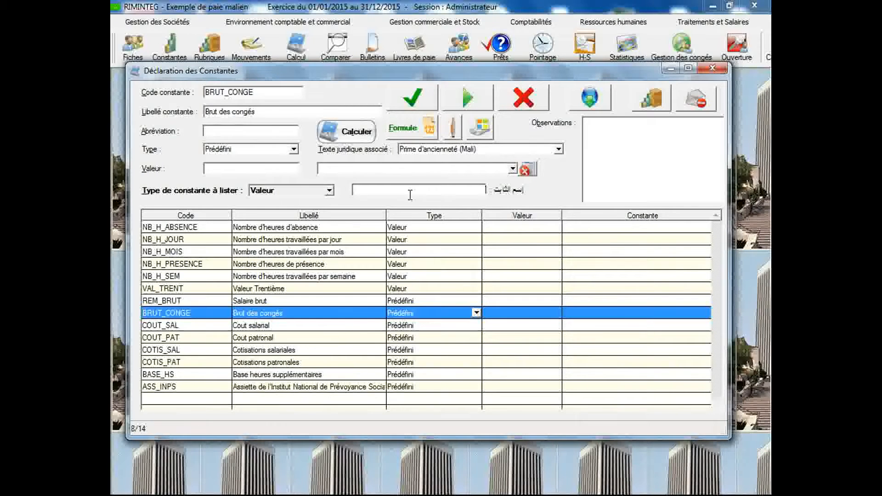
type("خام")
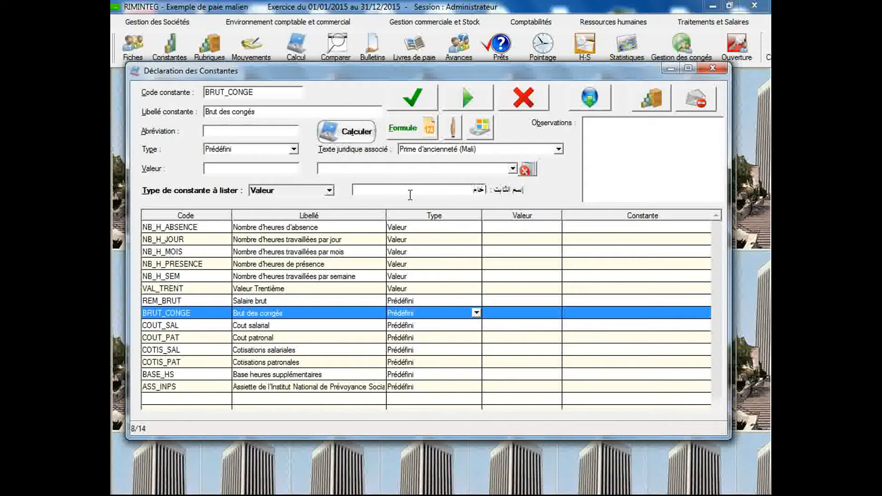
type(" الع")
type("طل")
type("ل")
left_click(412, 98)
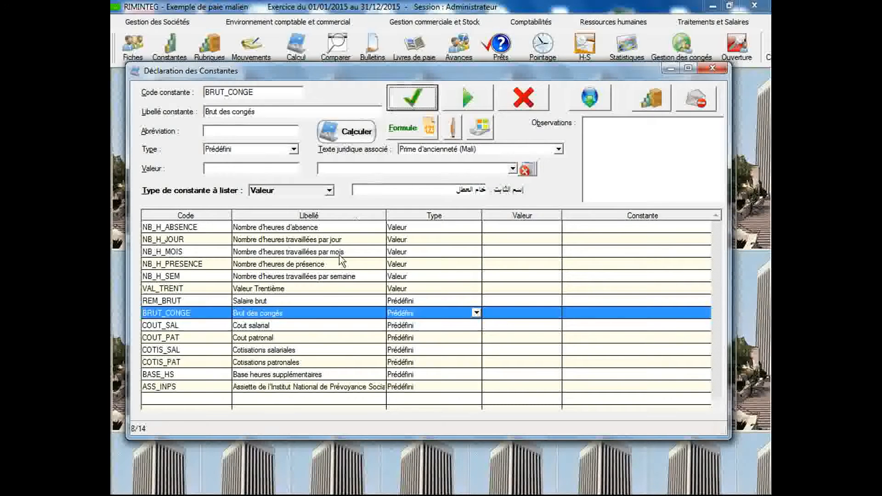
Give the existing REM_BRUT constant the Arabic name الأجر الخام, save it, and check the neighbouring constants' Arabic names.
left_click(320, 301)
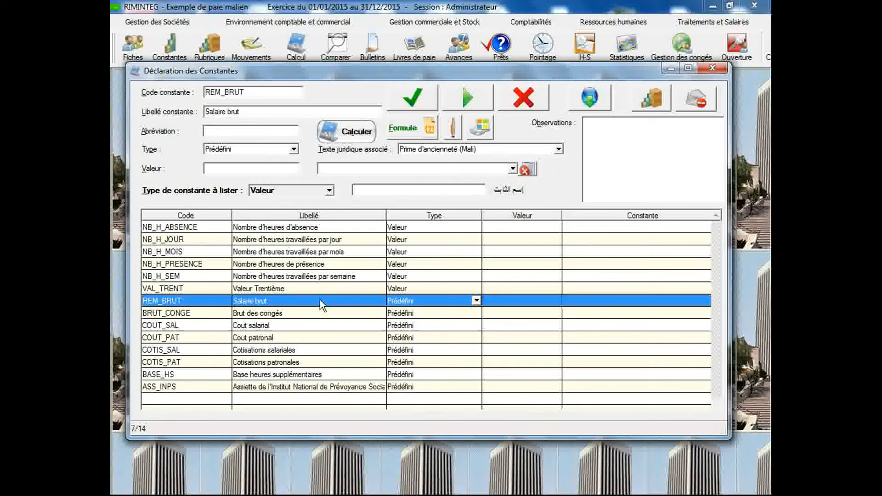
left_click(428, 190)
type("الأجر")
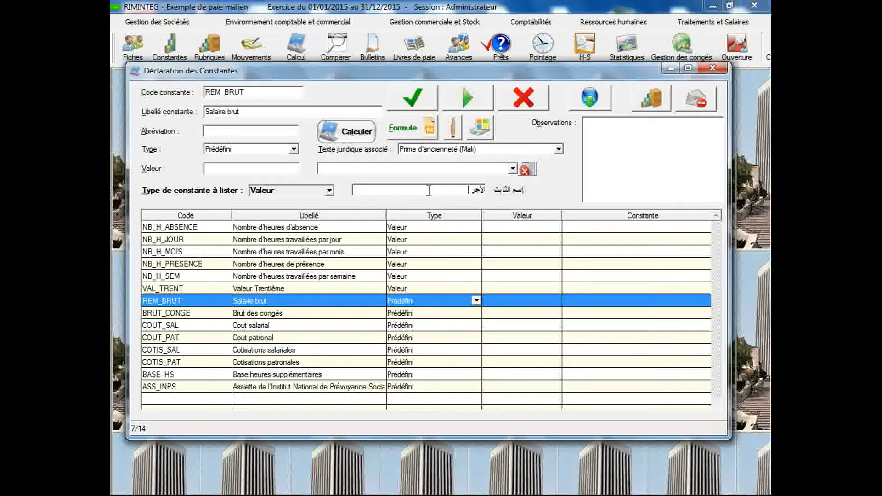
type(" الخام")
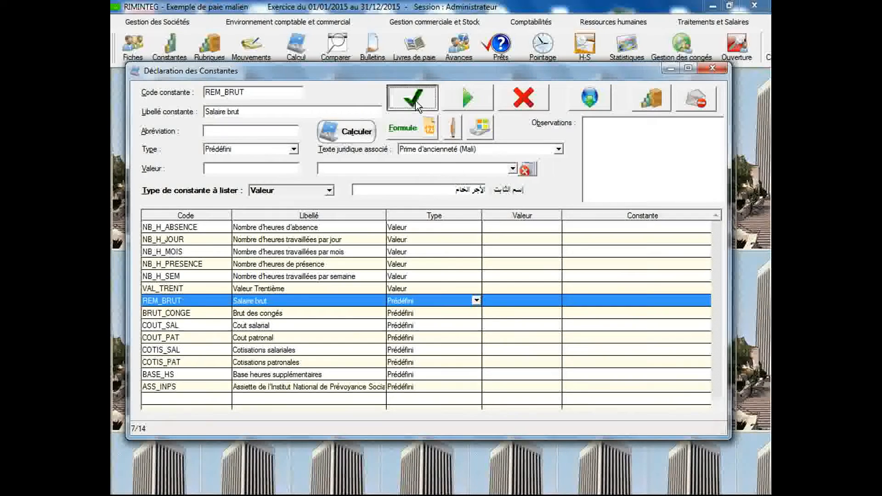
left_click(382, 289)
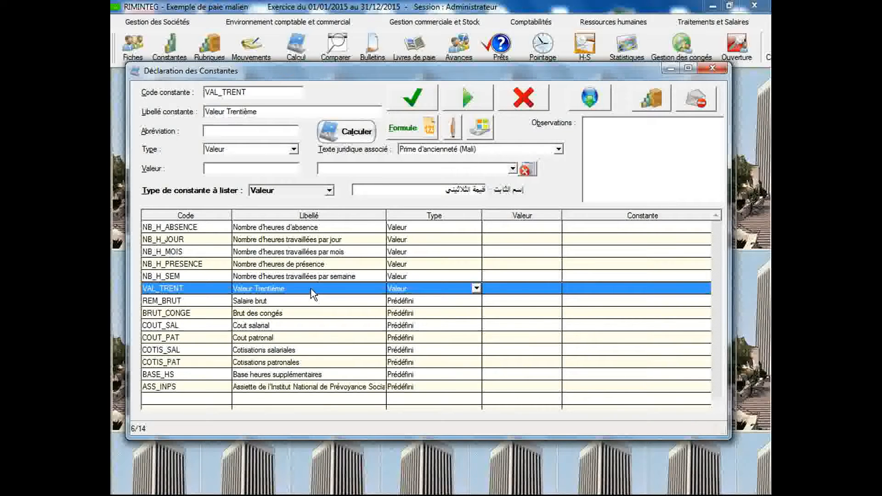
left_click(284, 312)
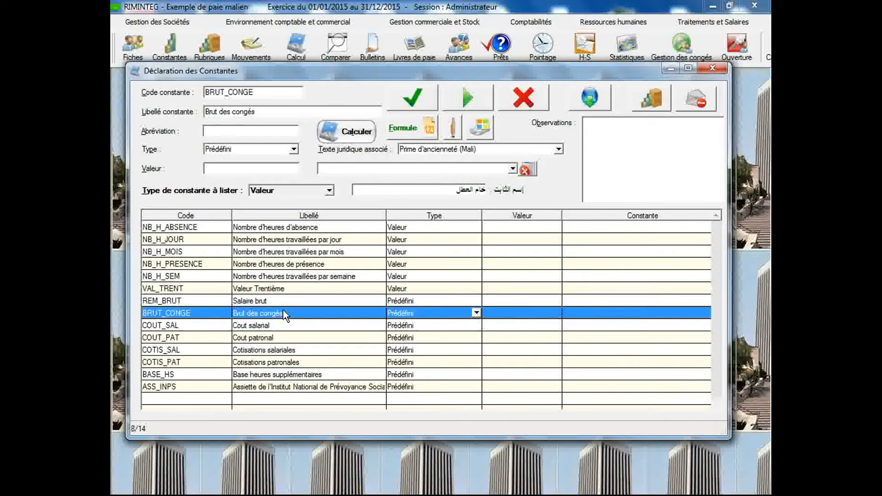
Start a new constant from the ASS_INPS entry by changing its code to ASS_ITS.
left_click(199, 387)
left_click(247, 95)
left_click(246, 94)
key("BackSpace")
key("BackSpace")
key("BackSpace")
type("سا")
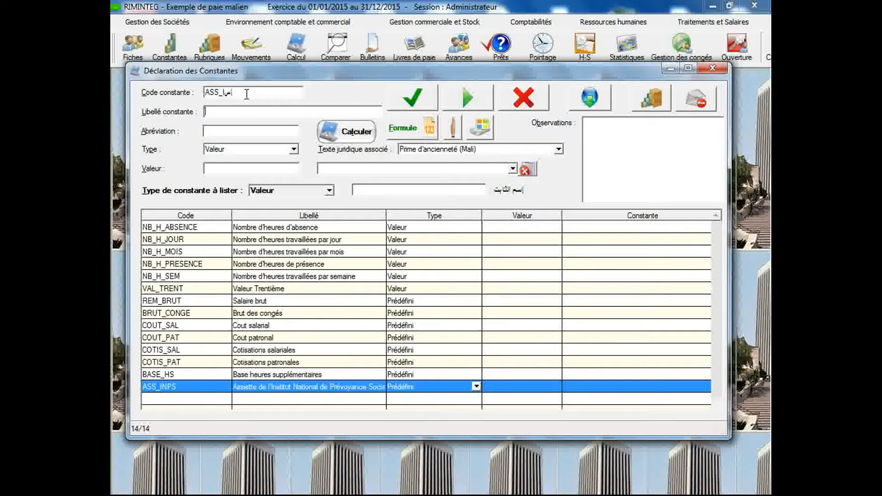
double_click(246, 94)
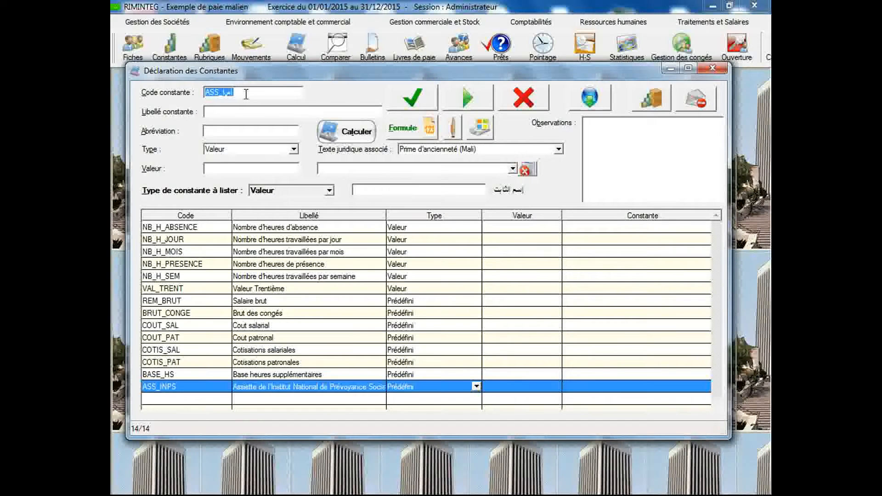
type("ASS_")
key("Tab")
Label the ASS_ITS constant Assiette de l'ITS and set its type to Prédéfini.
type("Assiette de l")
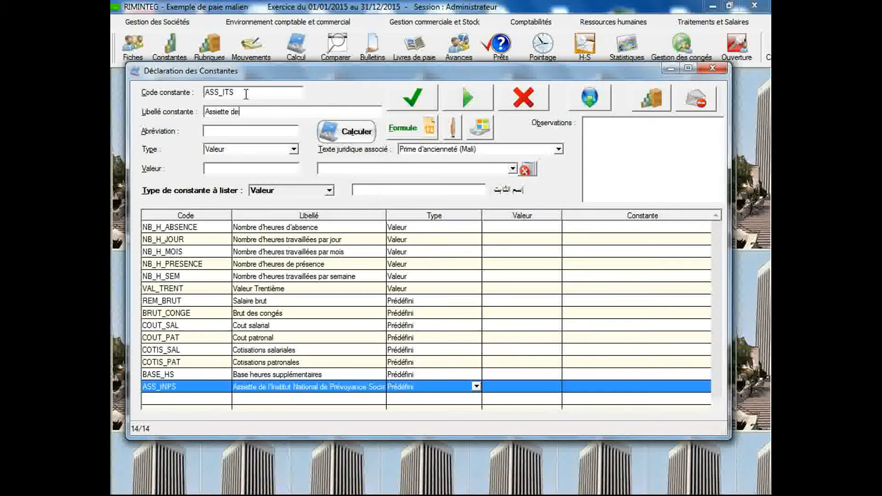
type("'")
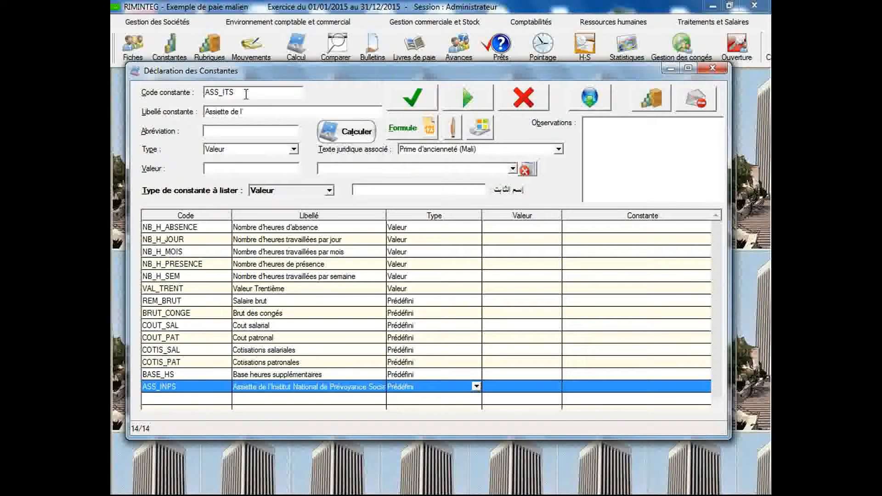
type("ITS")
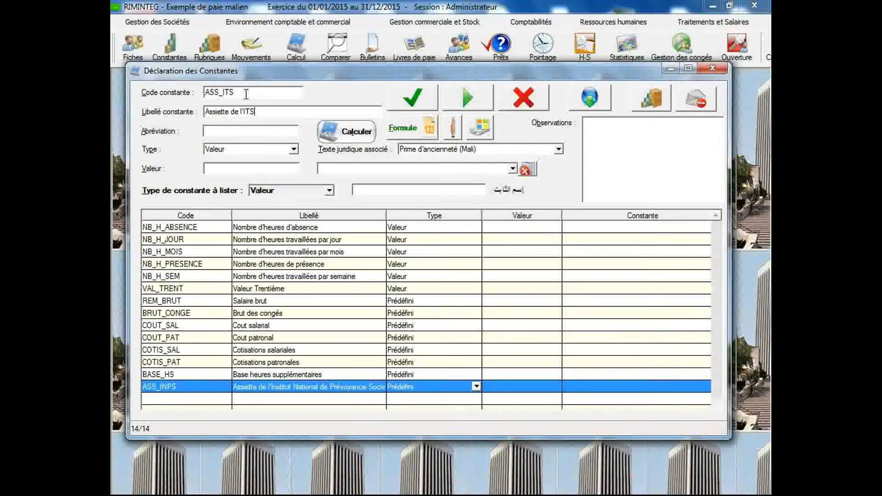
left_click(269, 148)
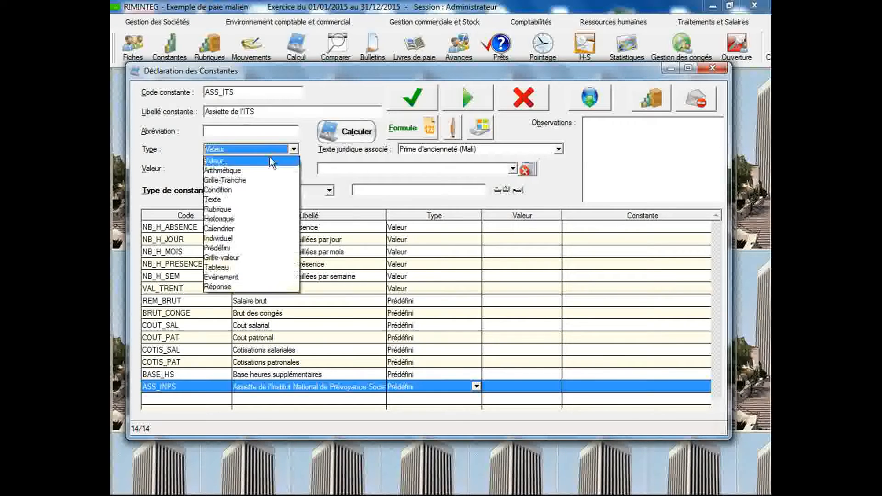
left_click(253, 249)
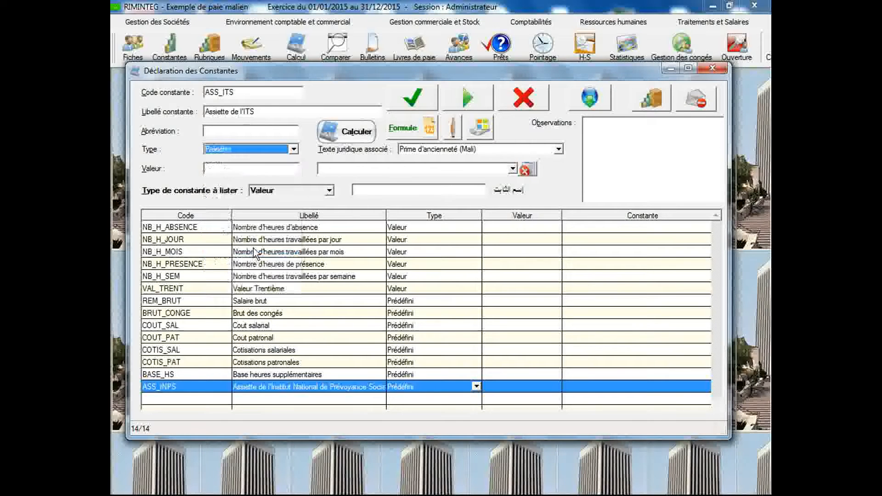
Enter the Arabic name إناء الضريبة على الأجور for ASS_ITS and save the constant.
left_click(366, 192)
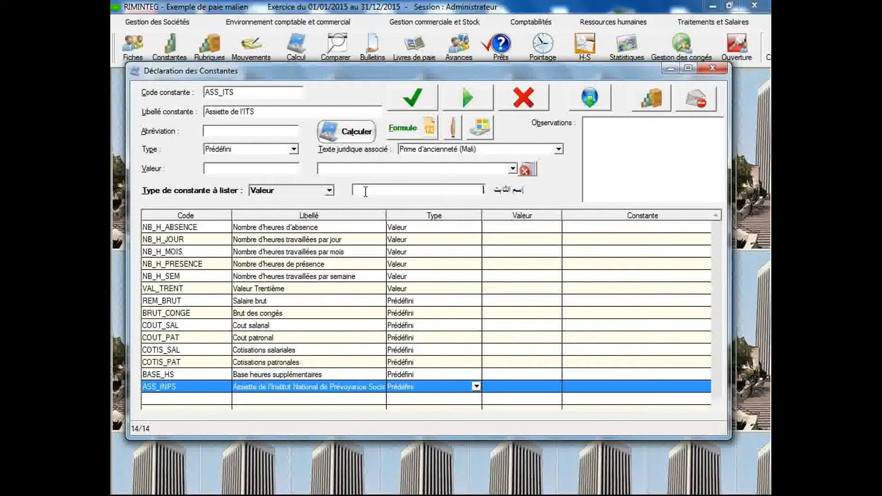
type("ء الضر")
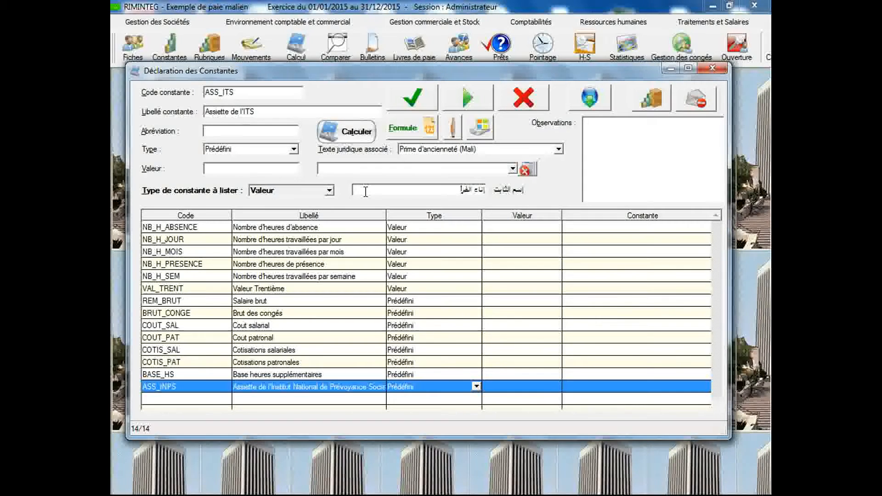
type("يبة على الأجور")
left_click(407, 98)
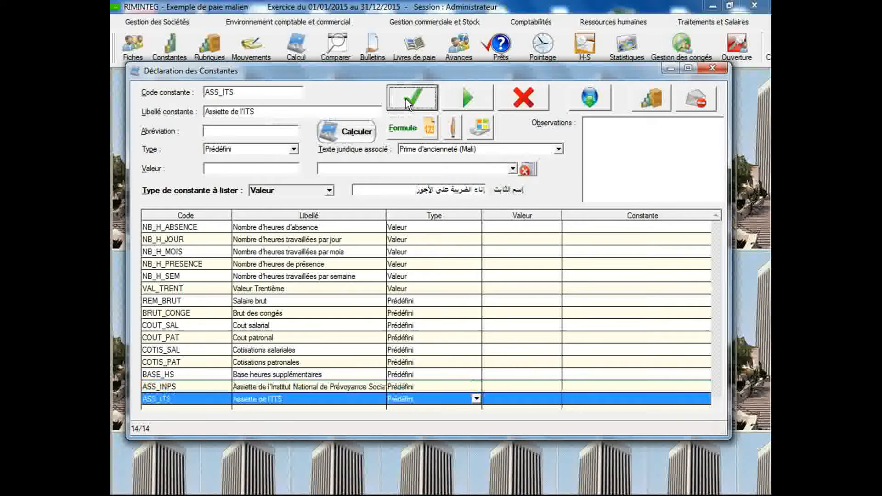
Start a new constant with the code REM_NET and the label Salaire net.
double_click(256, 94)
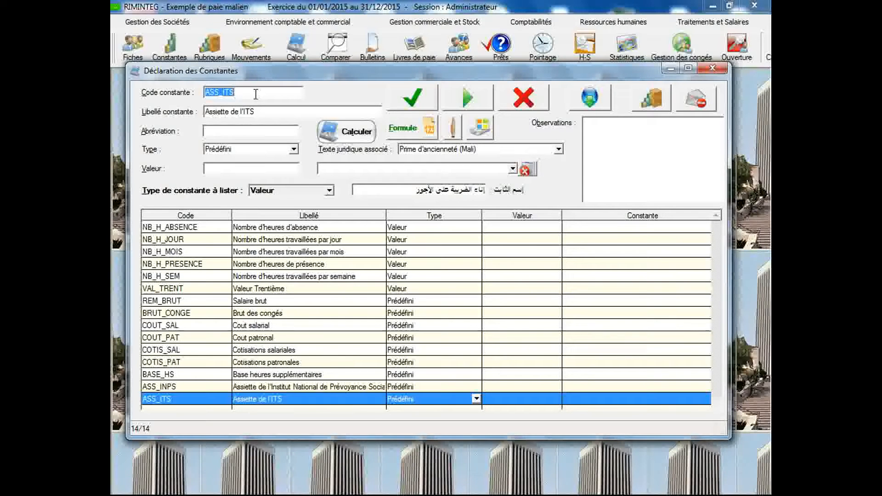
type("REM_NE")
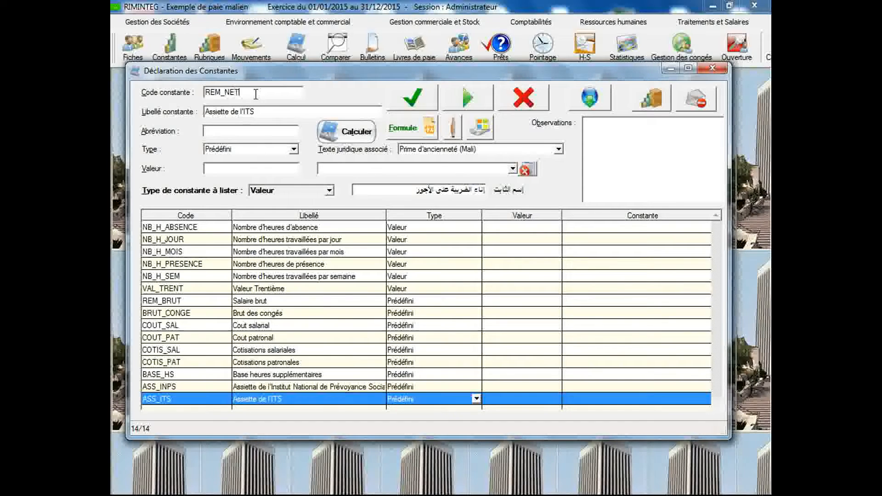
type("T")
key("Tab")
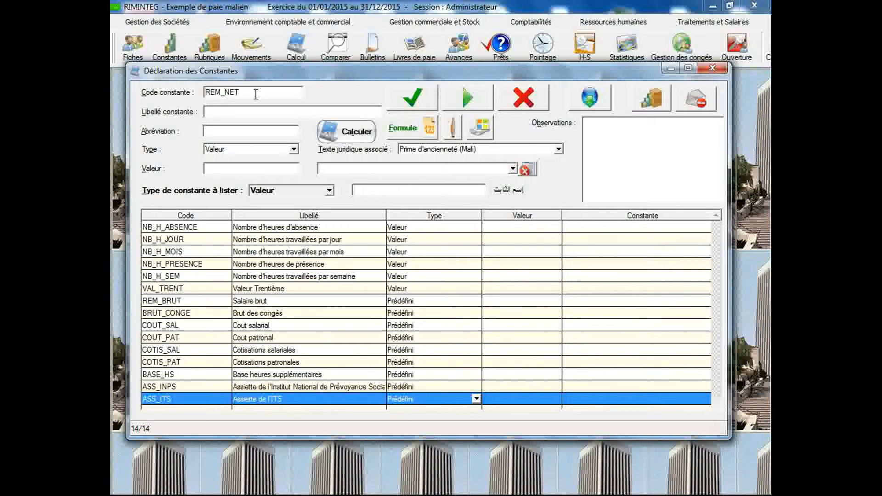
type("Salaire net")
Fill in the Arabic name field of REM_NET with hgH^v hgzhtd and save the constant.
left_click(380, 192)
type("hg")
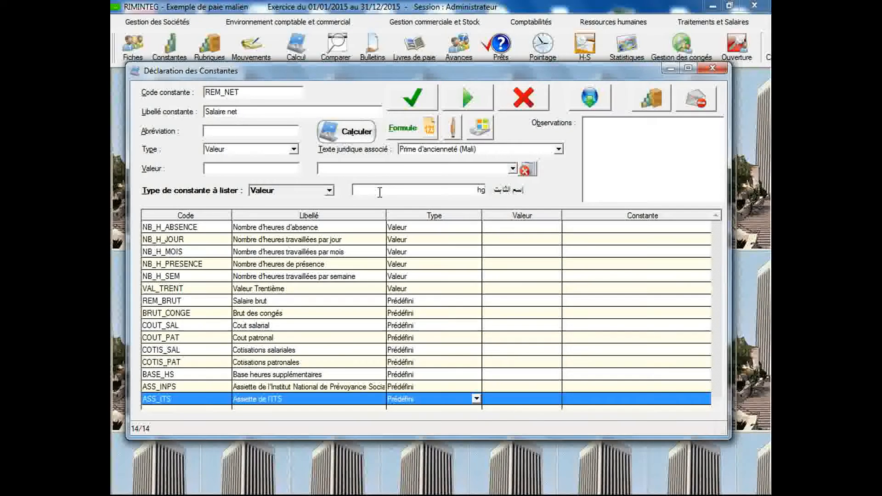
type("H[v hgwh")
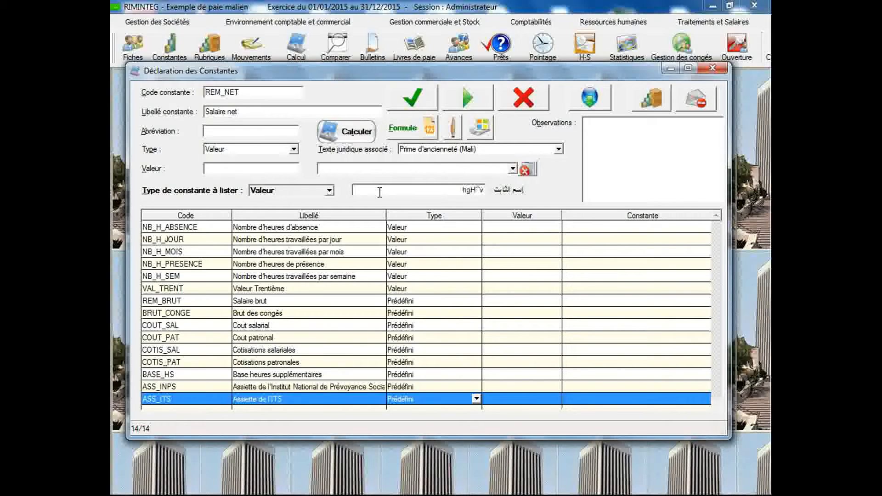
type("td")
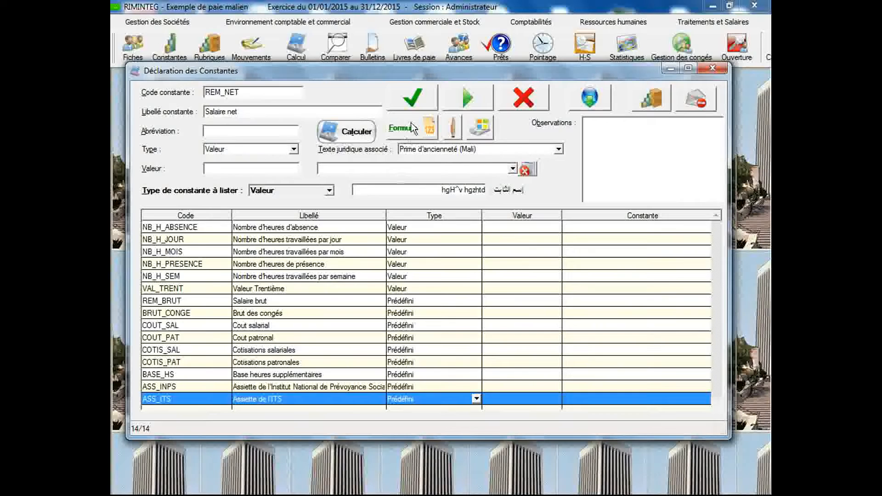
left_click(412, 95)
Start another new constant from REM_NET by changing its code to REM_PAIE.
double_click(258, 94)
left_click(257, 94)
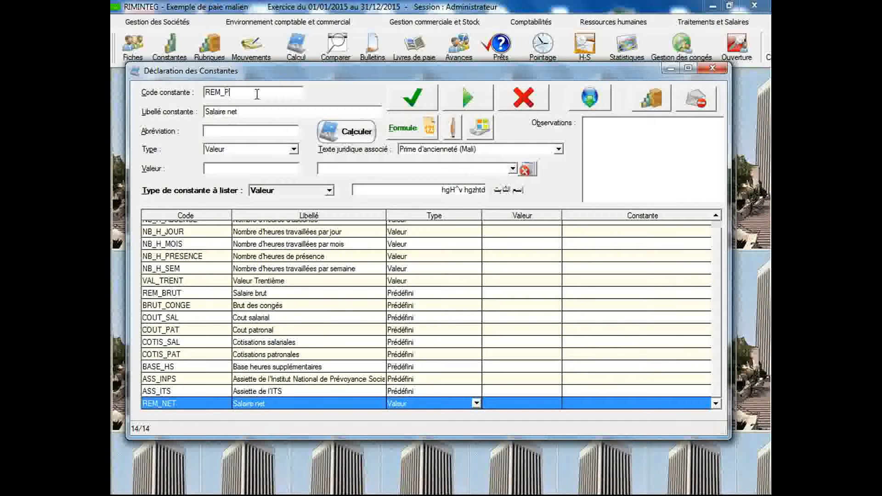
type("E")
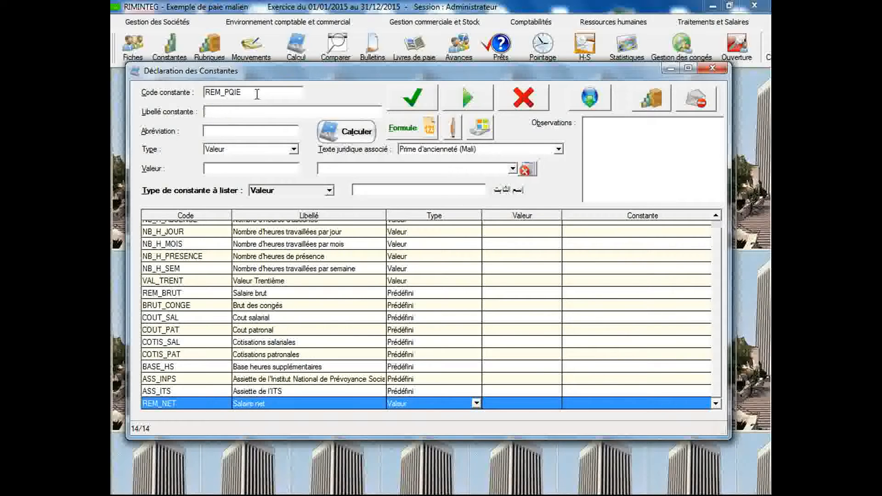
double_click(257, 93)
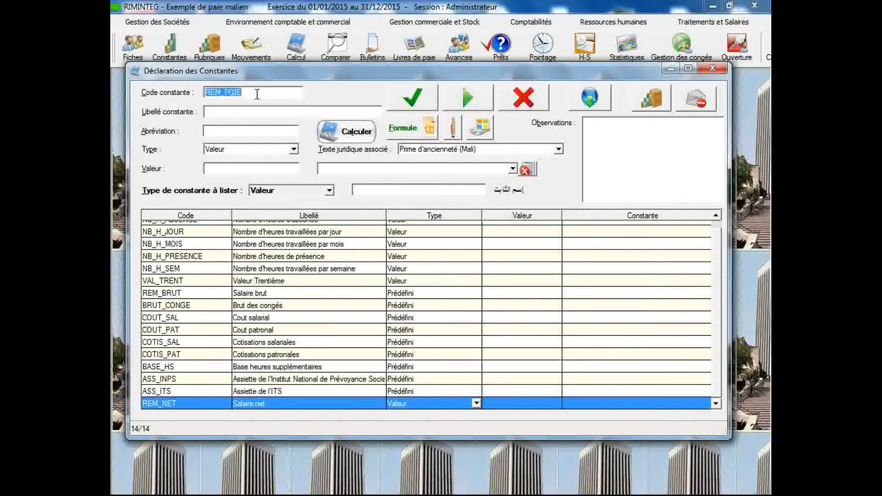
left_click(234, 96)
left_click_drag(234, 96, 231, 96)
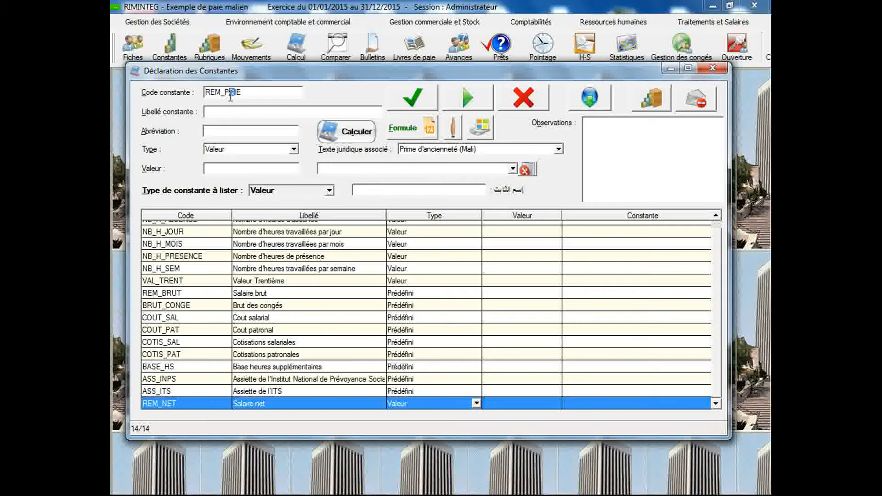
type("A")
key("BackSpace")
key("BackSpace")
type("A")
Label the REM_PAIE constant Net à payer and set its type to Prédéfini.
left_click(230, 110)
type("Net à payer")
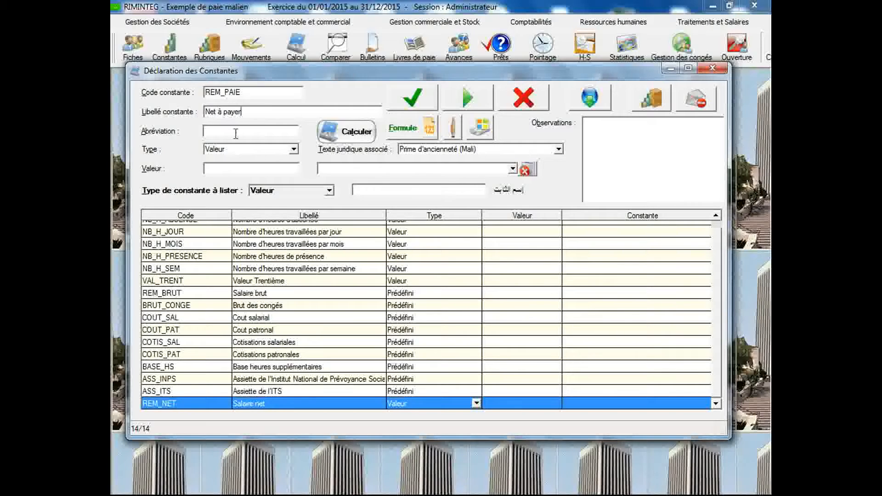
left_click(241, 151)
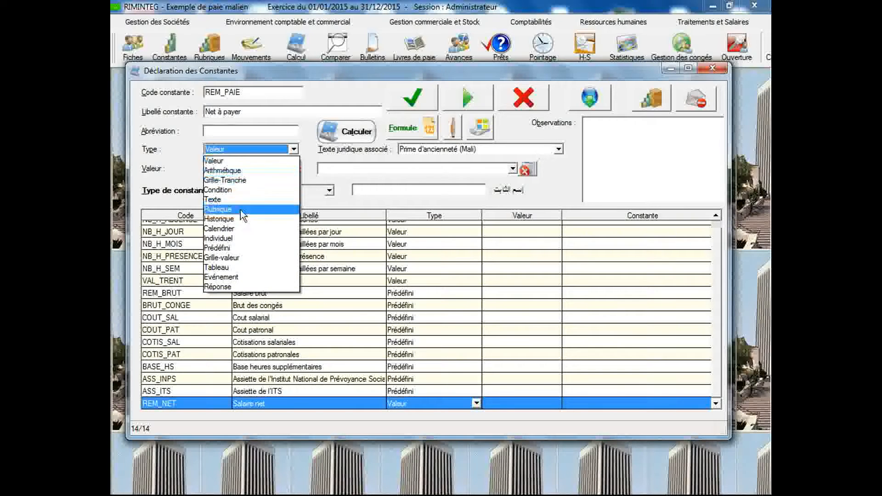
left_click(239, 247)
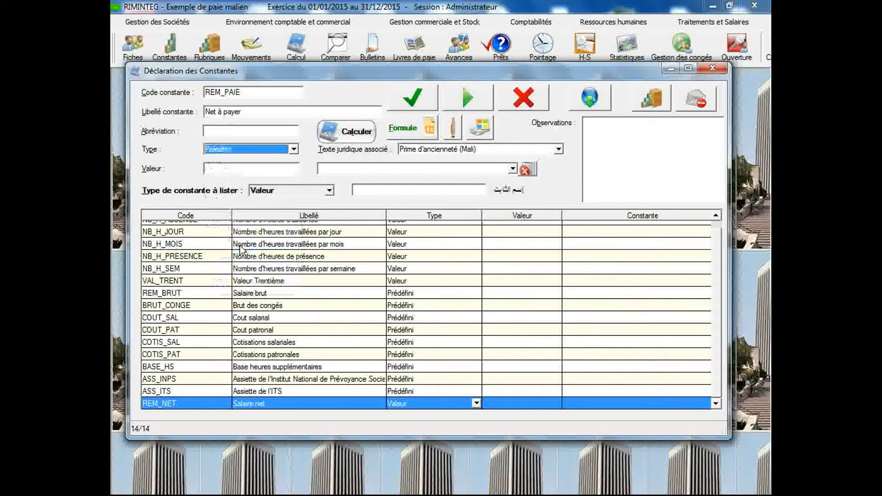
Enter the Arabic name الصافي للدفع for REM_PAIE and save the constant.
left_click(376, 191)
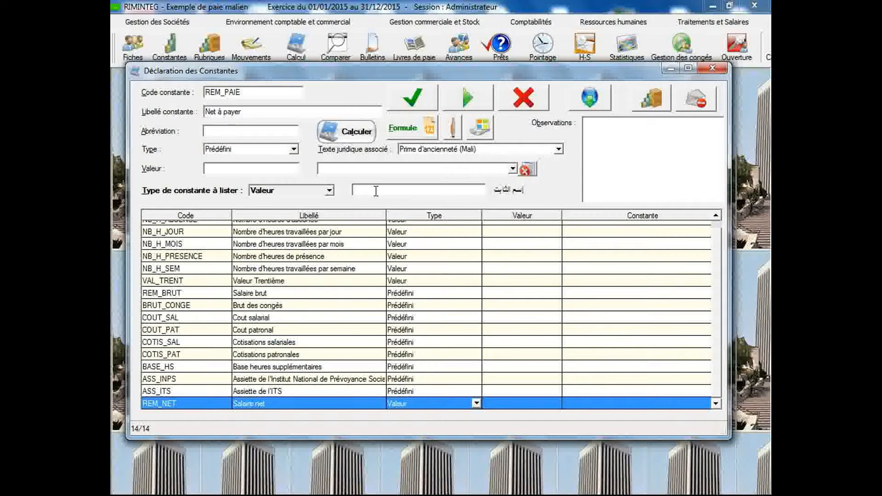
type("الصافي")
type("ي ")
type("لل")
type("دفع")
left_click(405, 109)
Start a new constant from REM_PAIE by changing its code to REM_BASE.
left_click(246, 95)
left_click(246, 95)
key("BackSpace")
key("BackSpace")
key("BackSpace")
key("BackSpace")
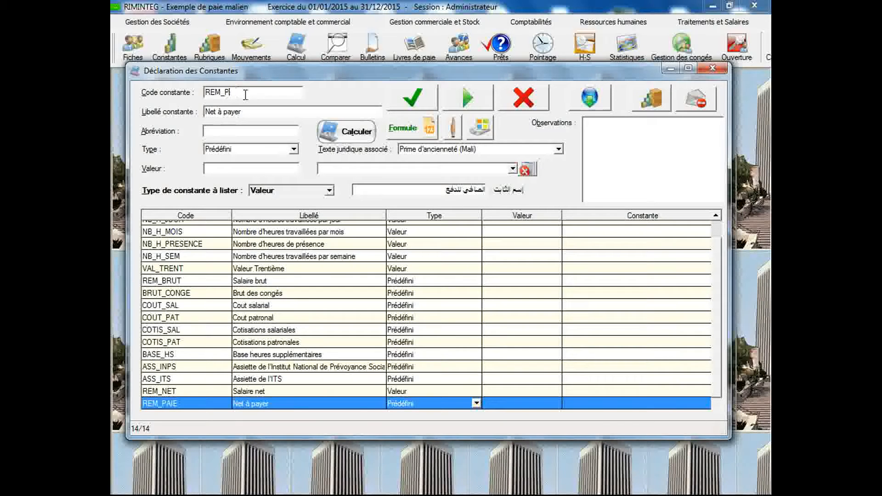
type("BASE")
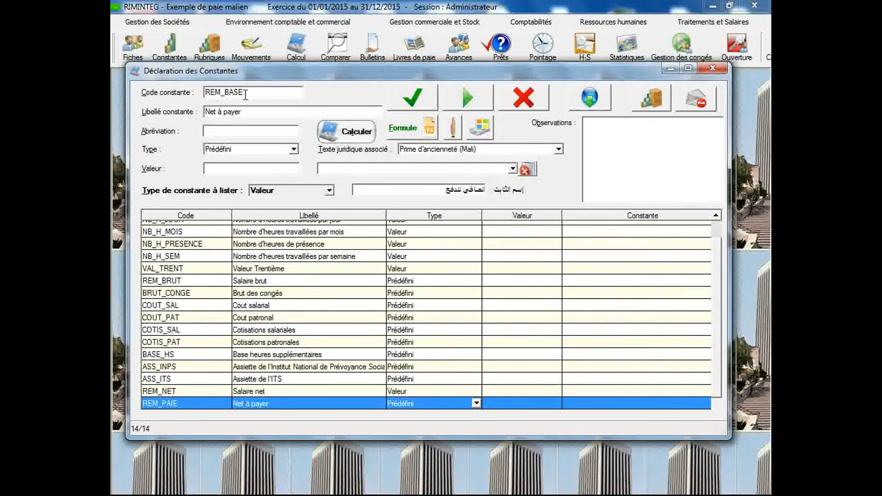
Label the REM_BASE constant Salaire de base and set its type to Individuel.
key("Tab")
type("S")
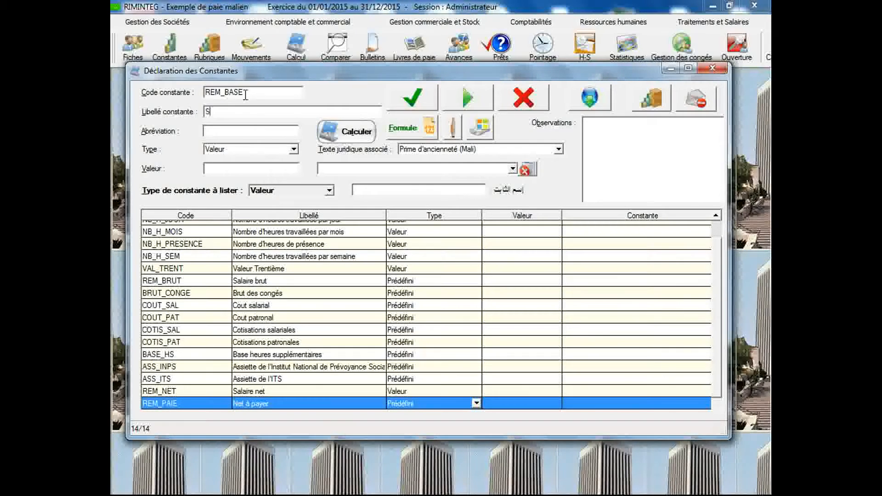
type("alaire de base")
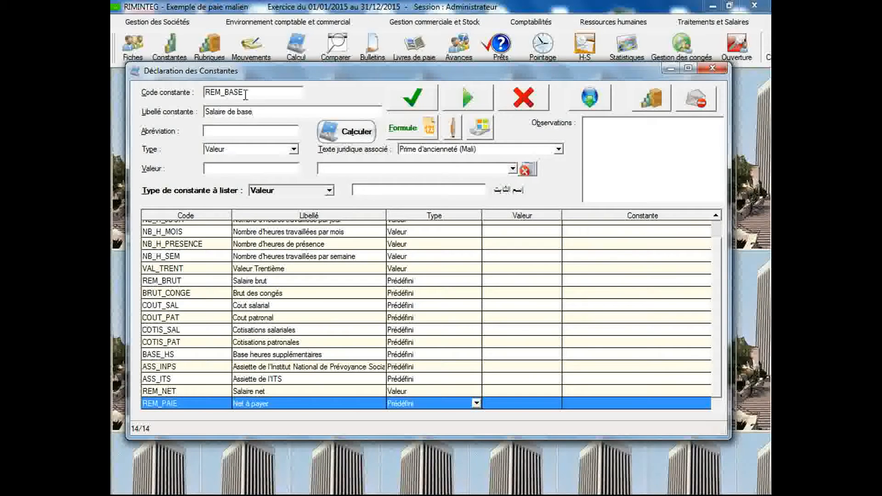
left_click(250, 148)
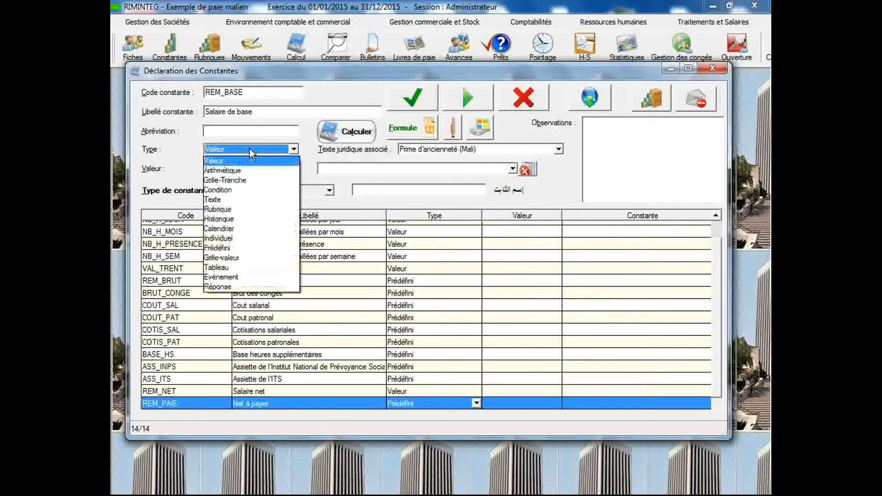
left_click(220, 238)
Enter the Arabic name الأجر الأساسي for REM_BASE and save the constant.
left_click(376, 191)
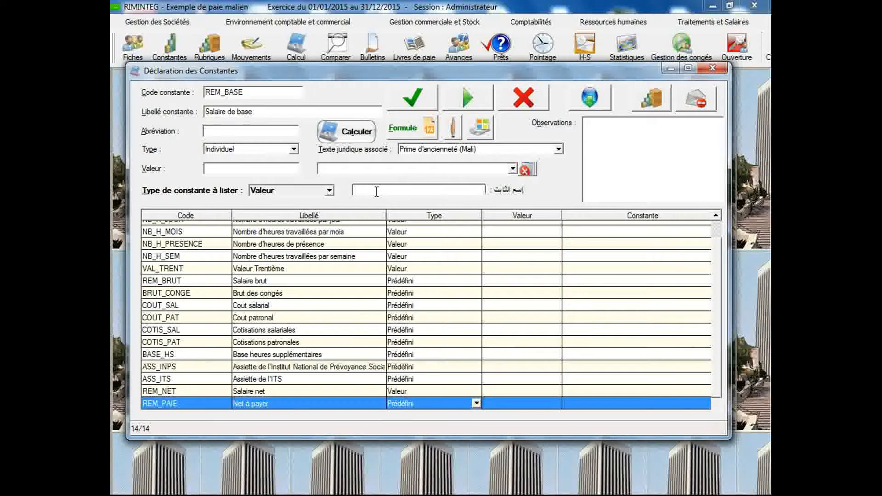
type("الأجر الأساسي")
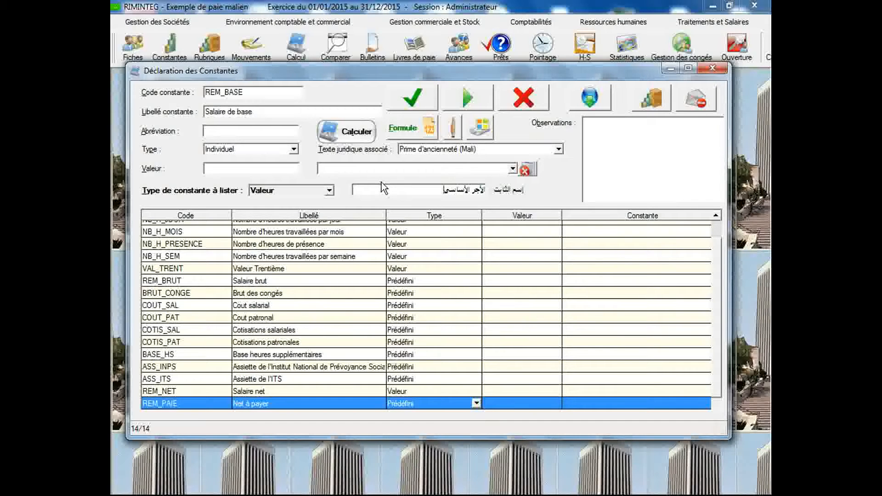
left_click(403, 105)
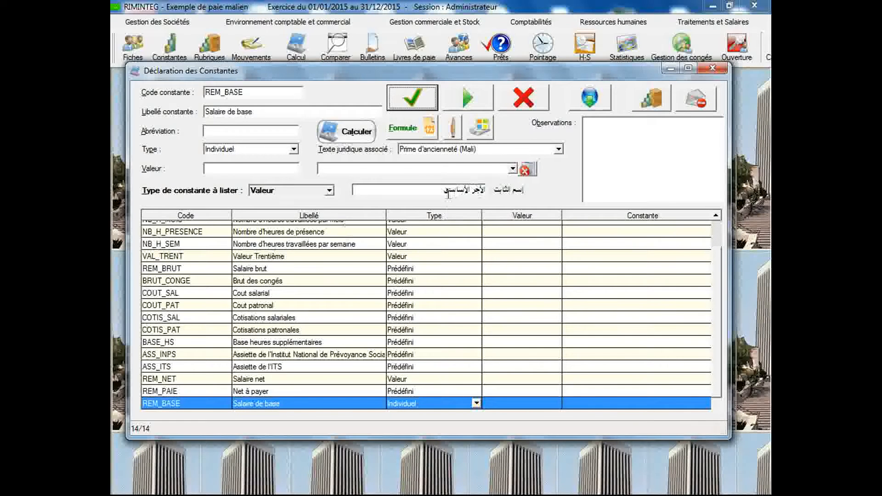
Open the constants associated with rubrics and assign REM_BRUT, BRUT_CONGE and COUT_SAL to the Brut type with direction Gain.
left_click(454, 136)
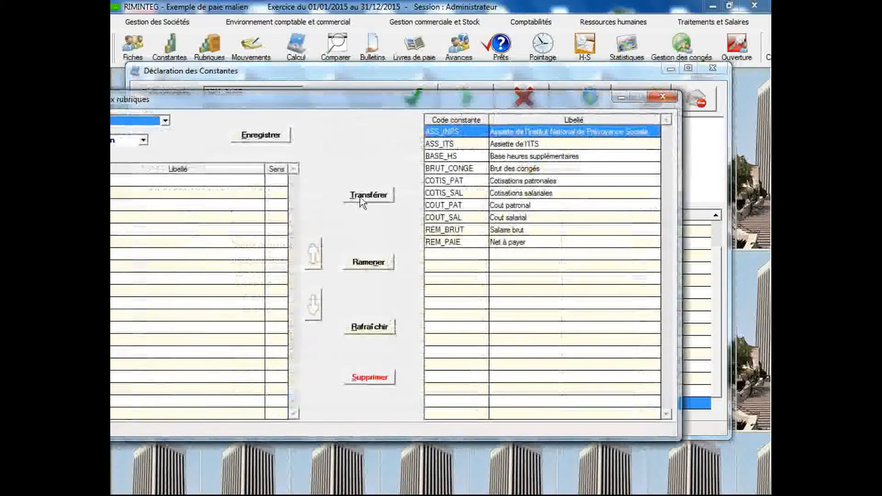
left_click_drag(349, 109, 456, 75)
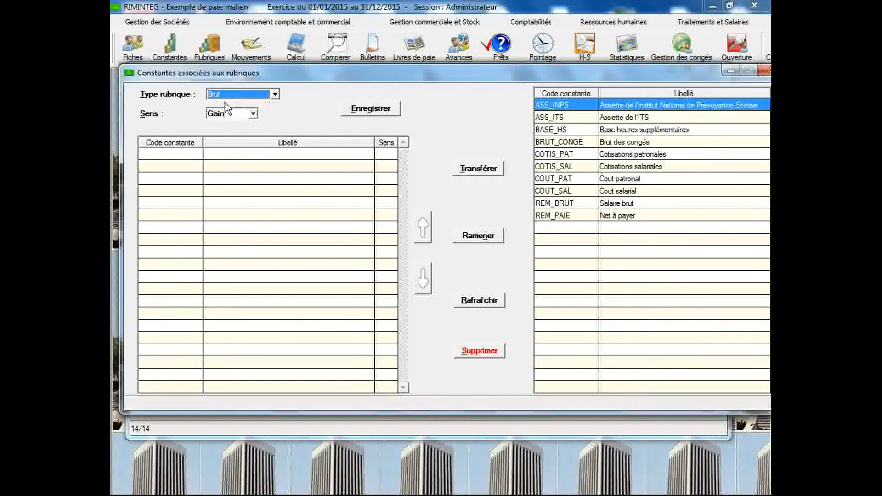
left_click(274, 94)
left_click(275, 94)
double_click(573, 208)
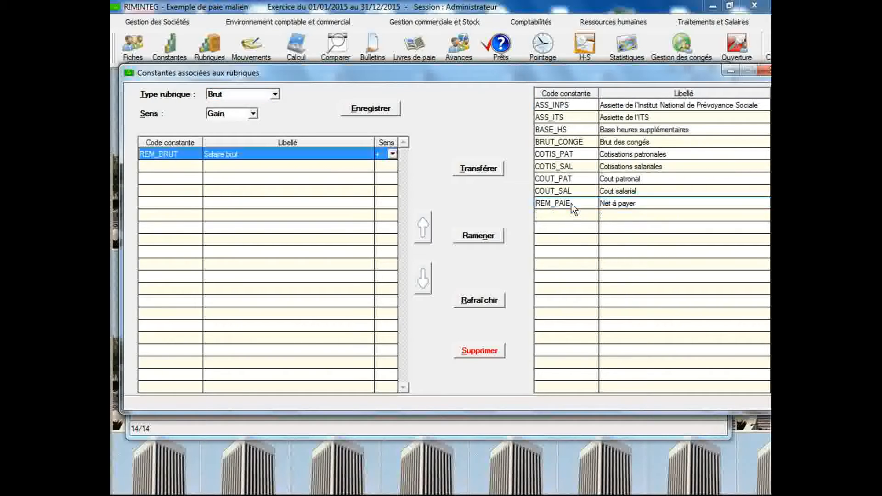
left_click(573, 144)
double_click(573, 144)
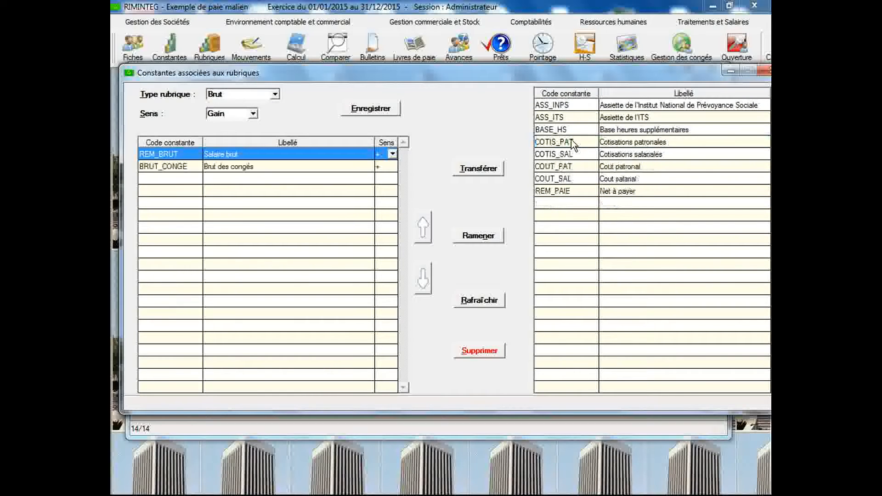
double_click(575, 179)
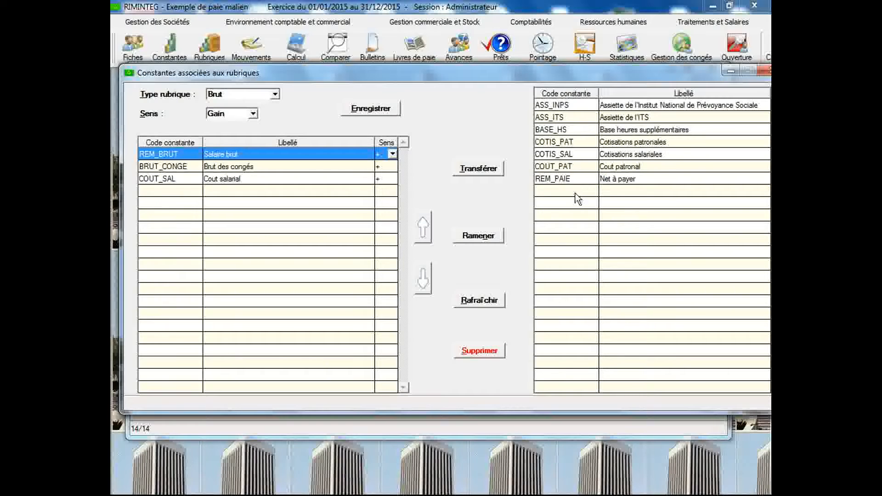
Add BASE_HS, ASS_INPS, ASS_ITS and REM_PAIE to the Brut gain rubric and save the associations.
double_click(568, 130)
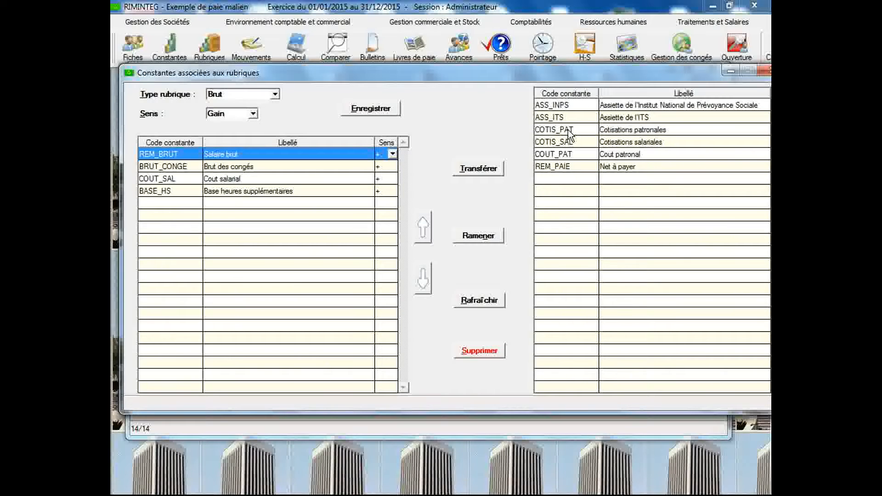
double_click(572, 105)
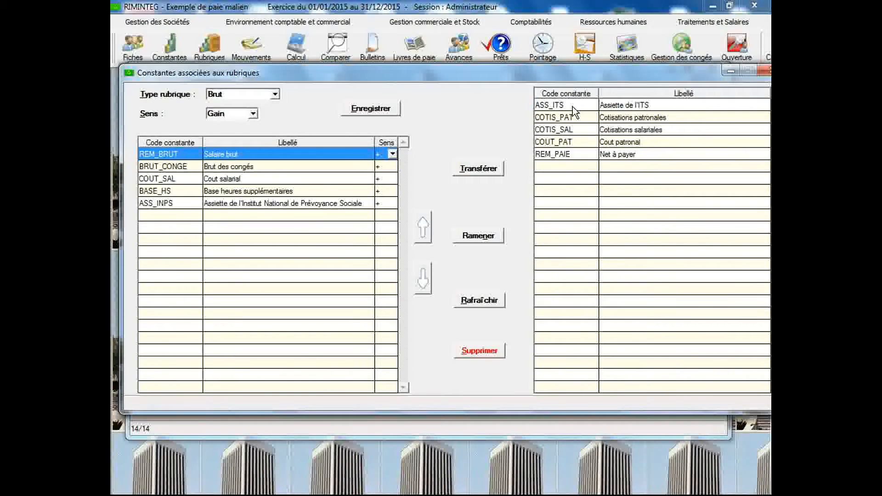
double_click(573, 108)
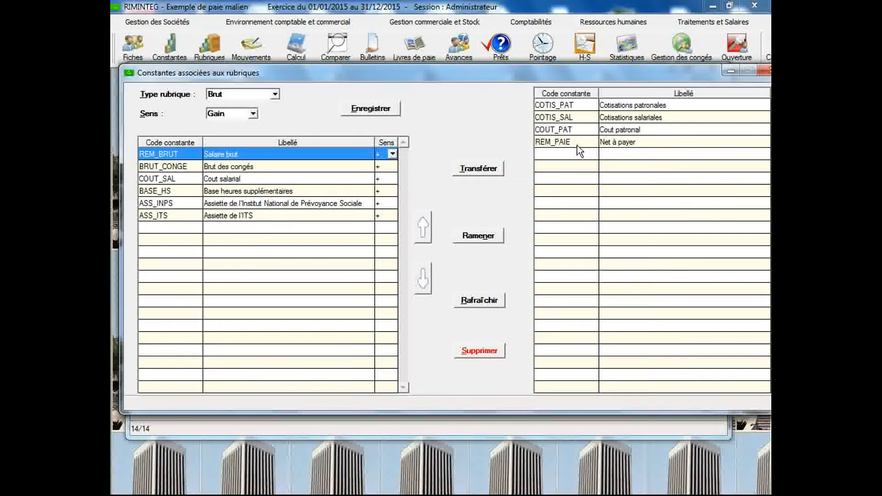
double_click(577, 146)
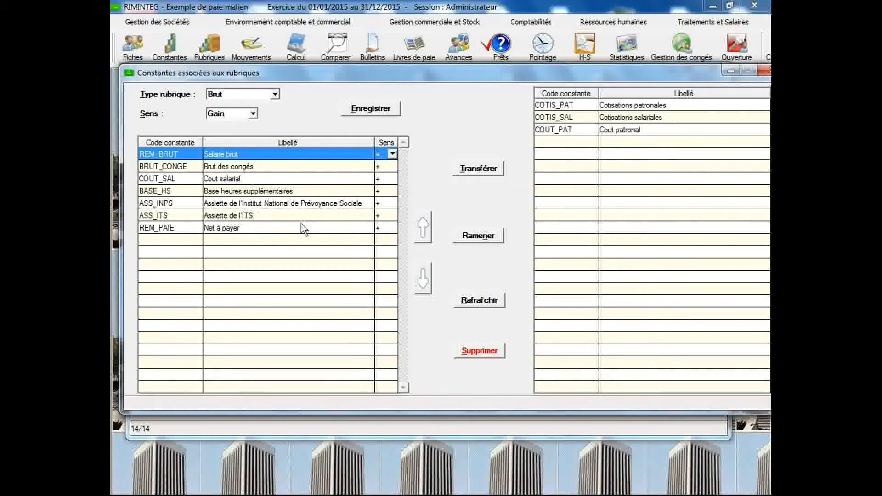
left_click(353, 108)
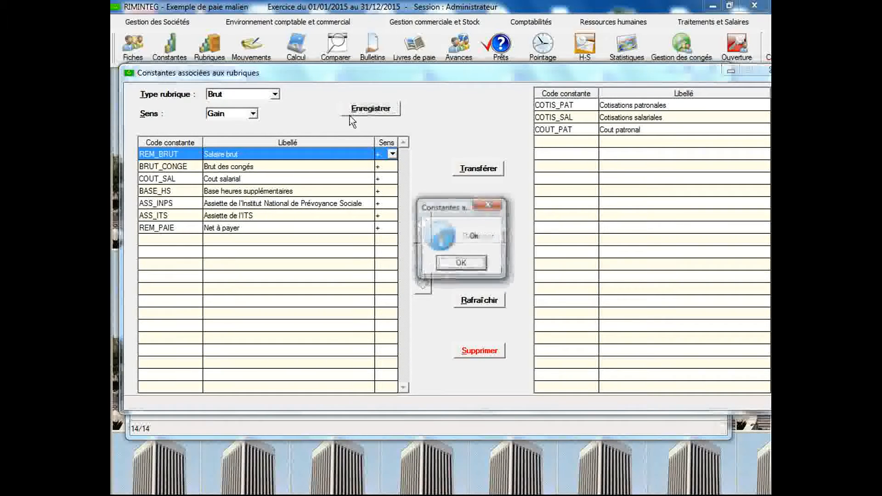
left_click(461, 265)
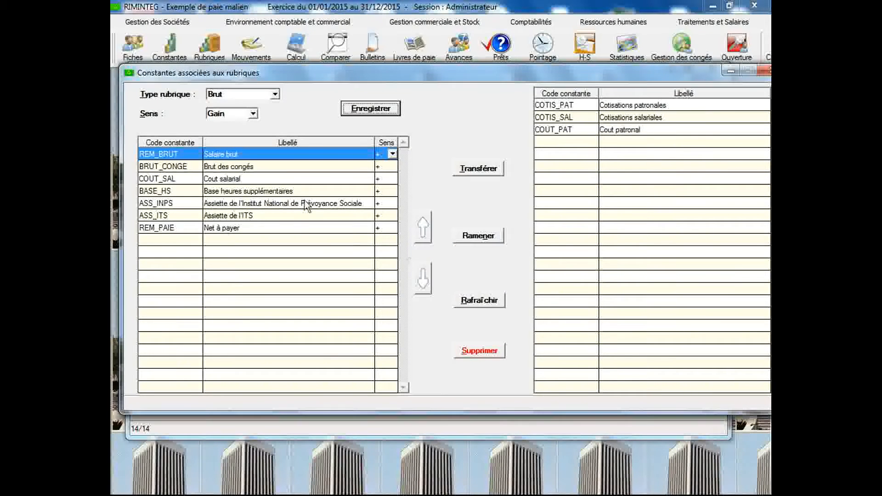
For rubric type Cotisation with direction Retenue, associate COTIS_SAL and set its sign to +.
left_click(275, 95)
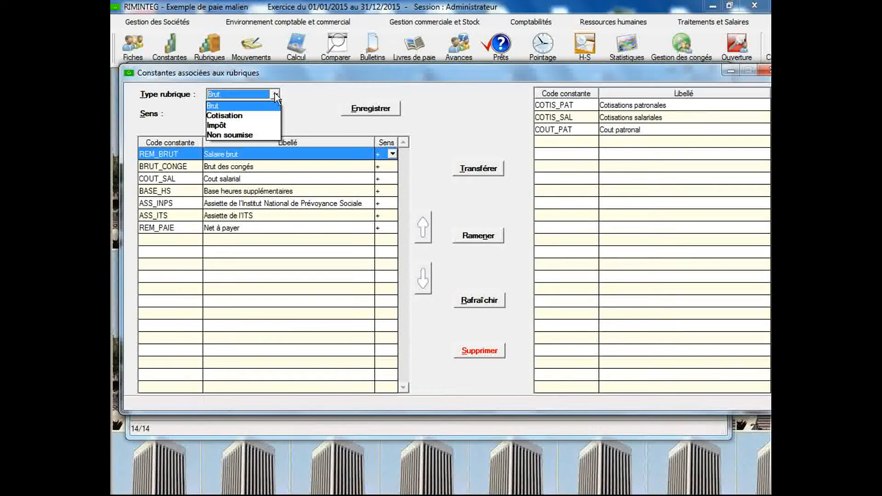
left_click(263, 115)
left_click(254, 116)
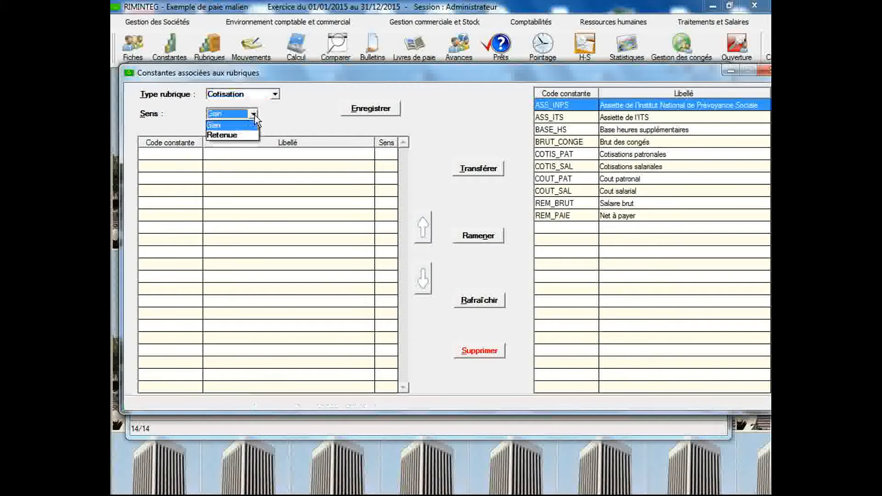
left_click(244, 136)
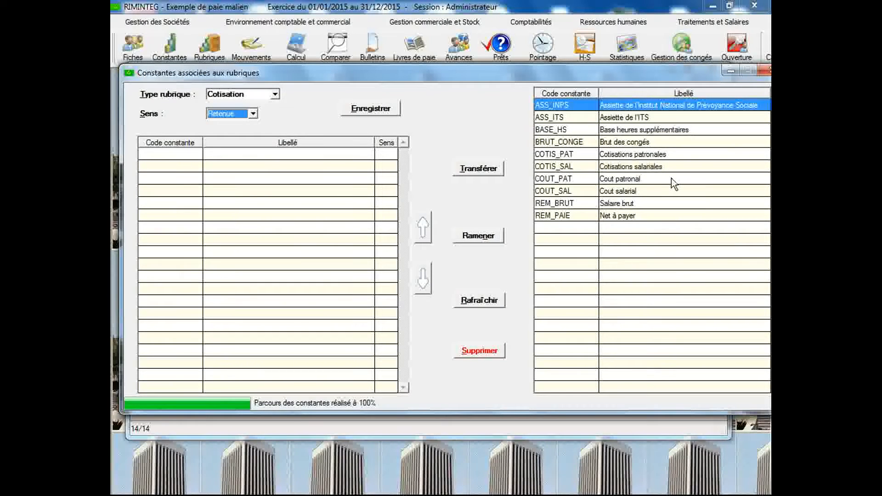
left_click(649, 167)
left_click(479, 169)
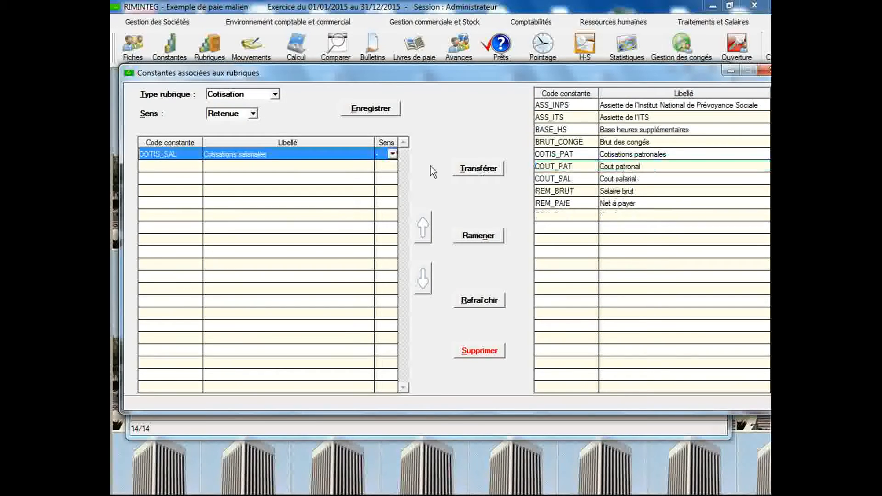
left_click(392, 154)
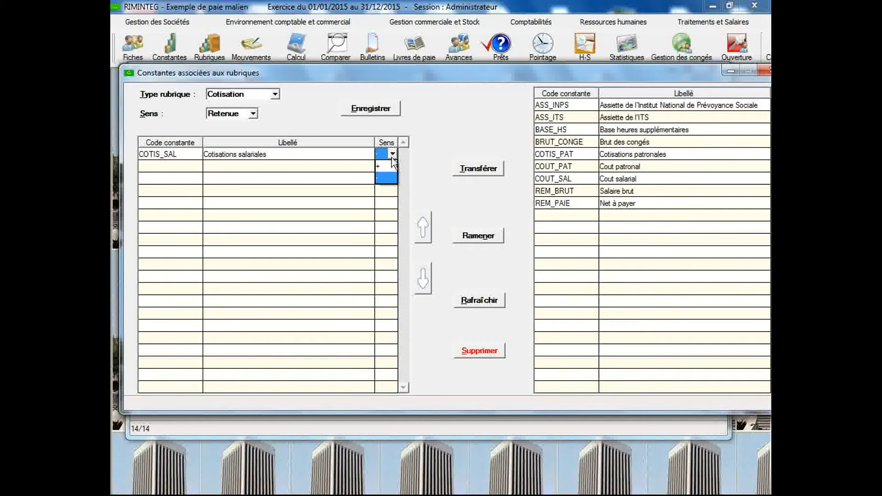
left_click(384, 167)
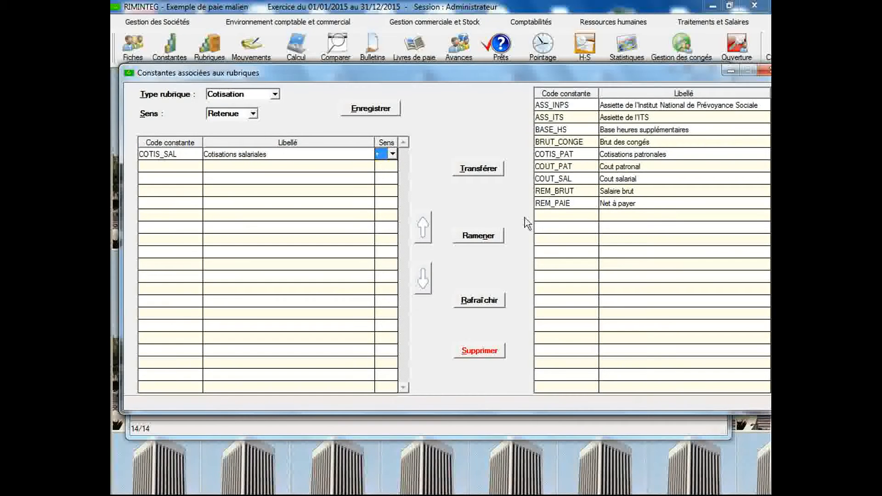
Add COUT_PAT to the Cotisation deduction rubric with sign +, save the associations and close their window.
double_click(616, 168)
left_click(387, 168)
left_click(389, 167)
left_click(385, 176)
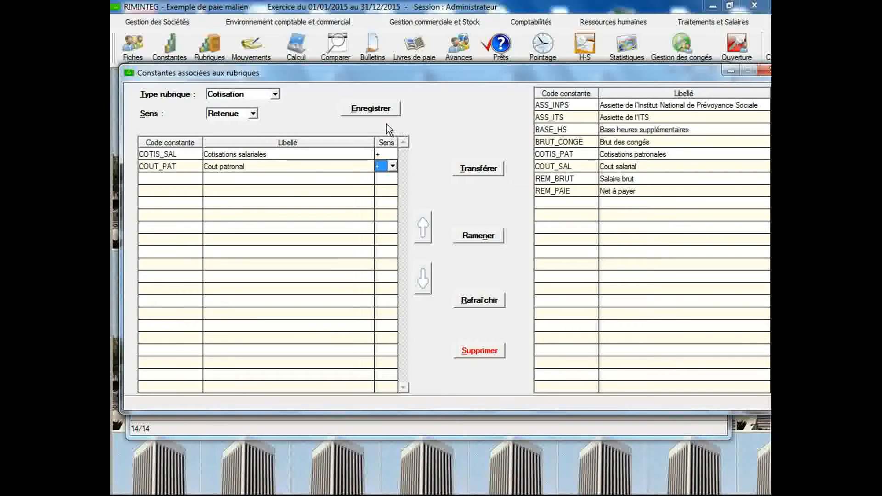
left_click(385, 108)
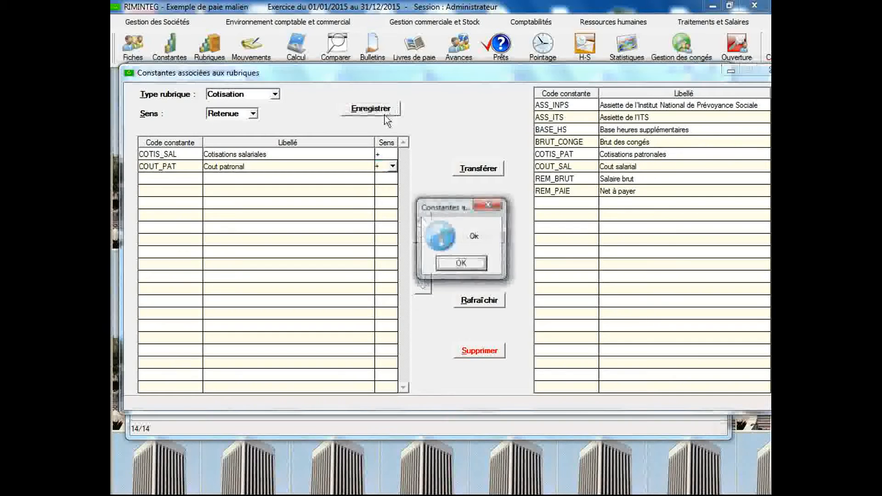
left_click(460, 263)
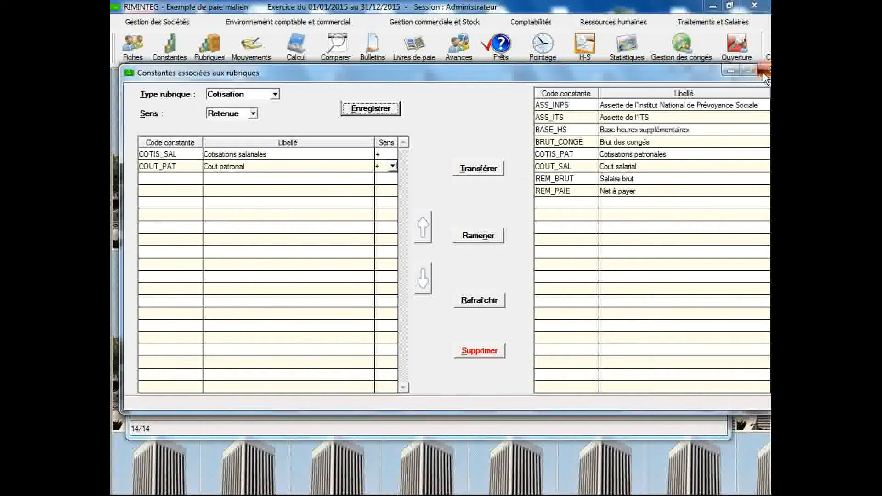
left_click(764, 71)
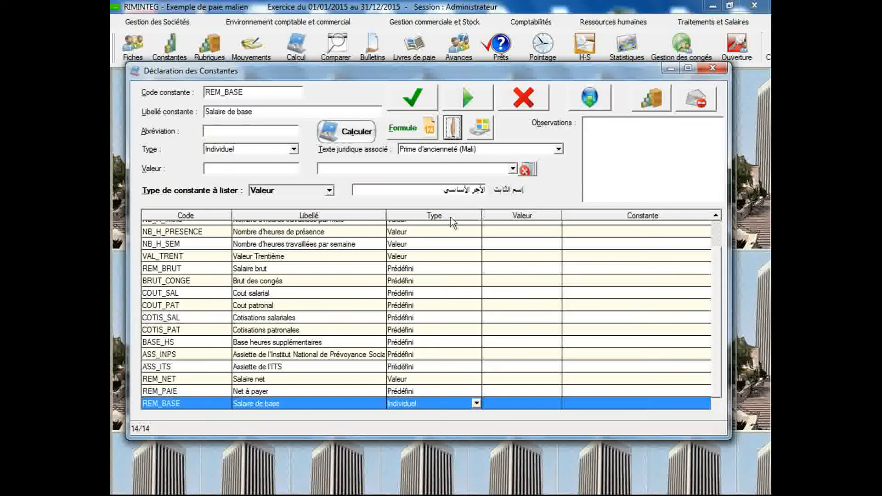
Filter the list of declared constants to show only the Prédéfini type.
left_click(300, 375)
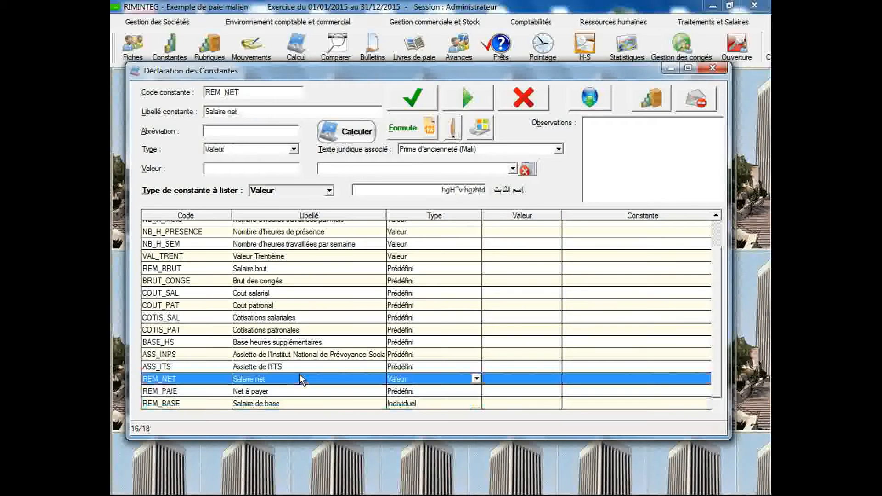
left_click(330, 190)
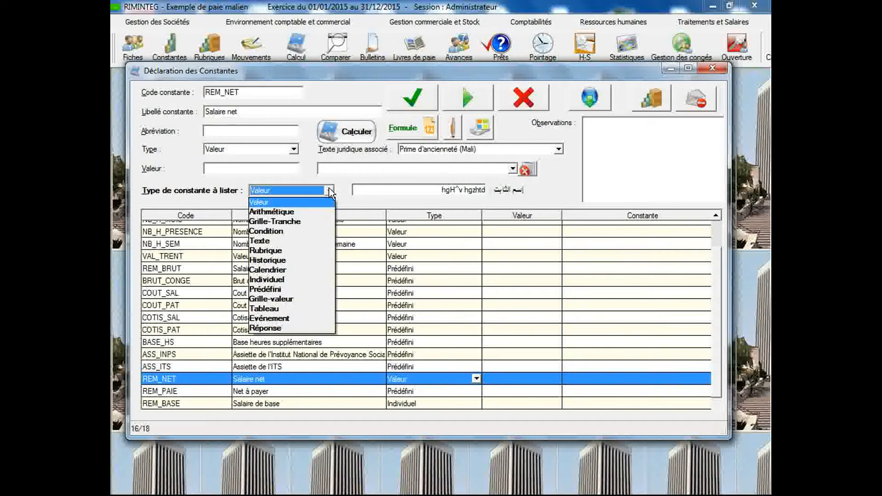
left_click(291, 290)
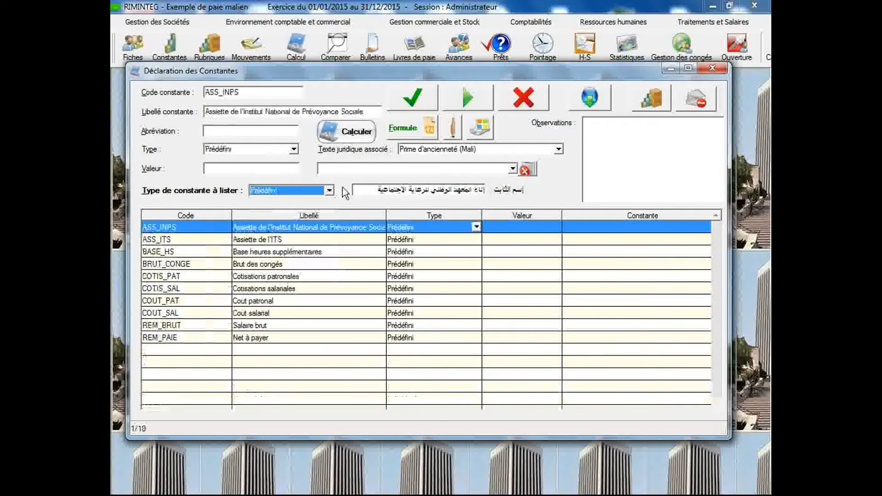
Filter the declared constants to the Valeur type, change REM_NET's type to Prédéfini and validate the change.
left_click(309, 192)
left_click(299, 199)
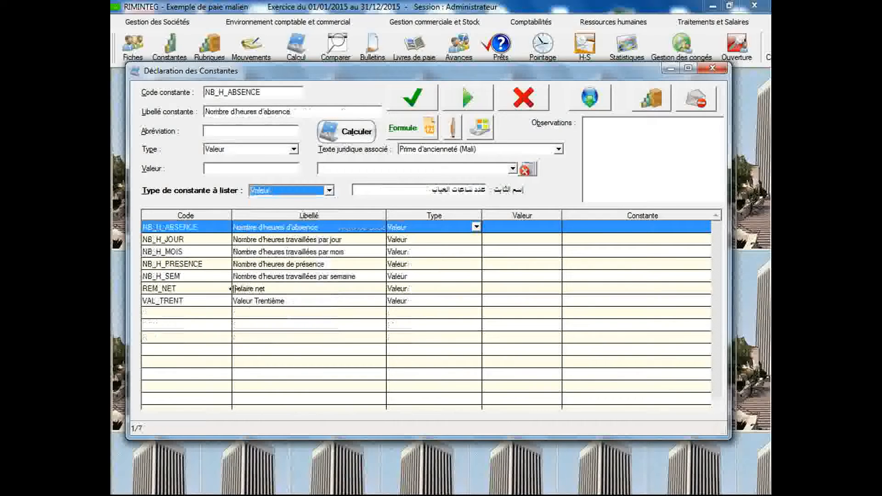
left_click(195, 292)
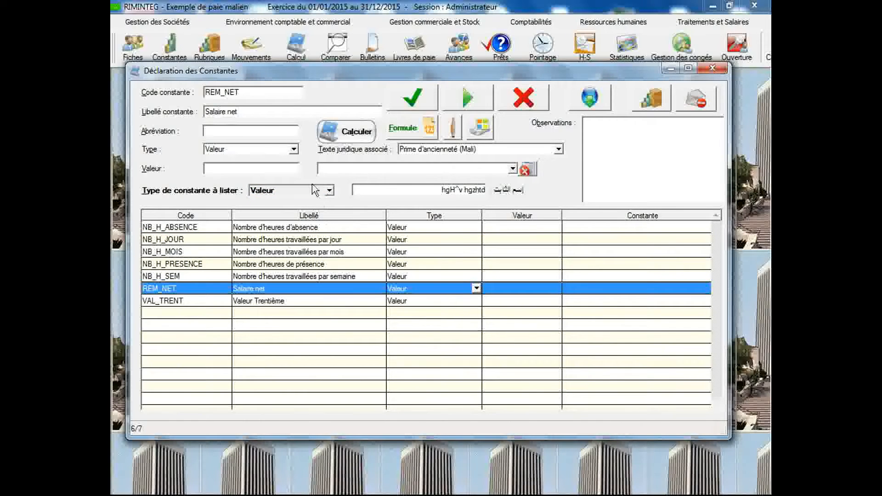
left_click(294, 149)
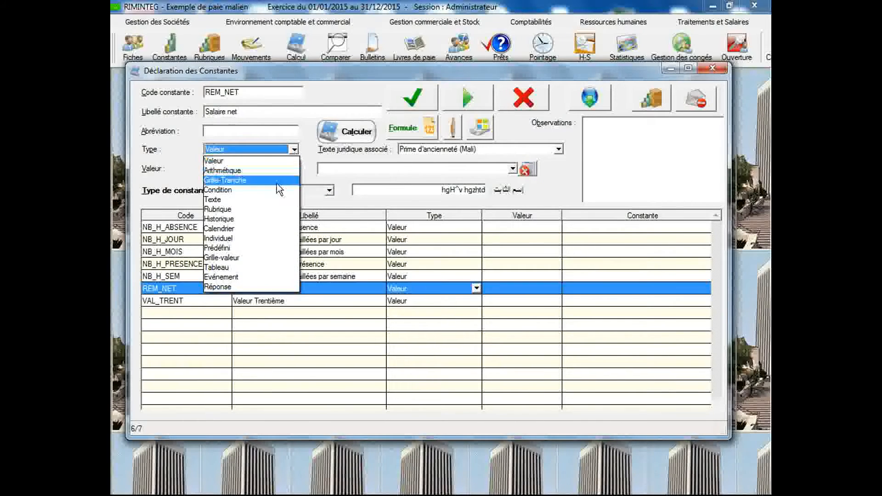
left_click(255, 248)
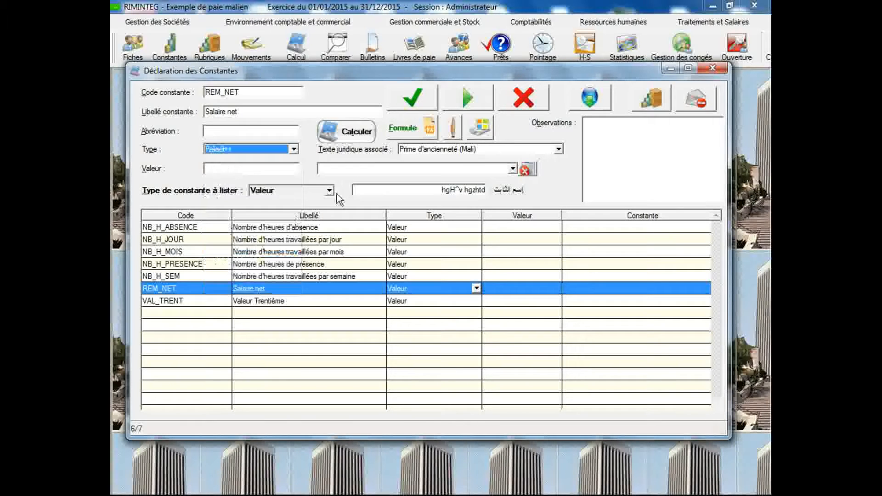
left_click(404, 102)
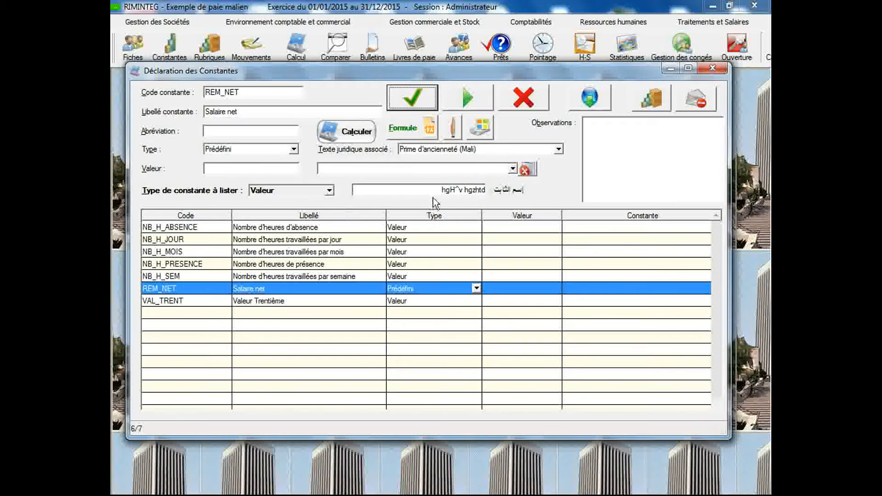
Associate REM_NET with the Brut gain rubric, move it above REM_PAIE and save the associations.
left_click(454, 133)
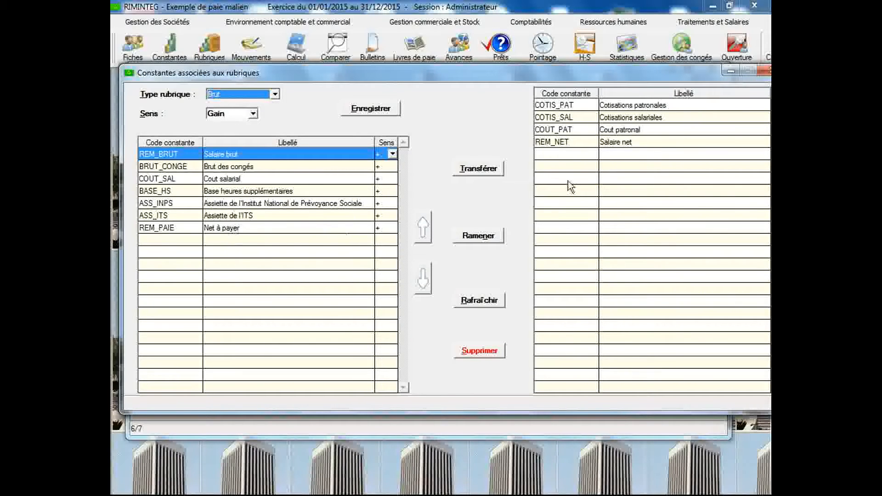
double_click(609, 144)
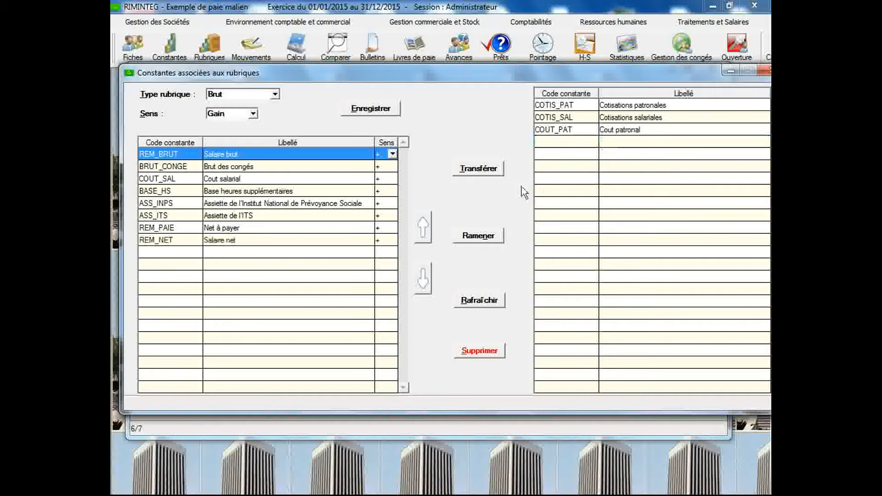
left_click(260, 237)
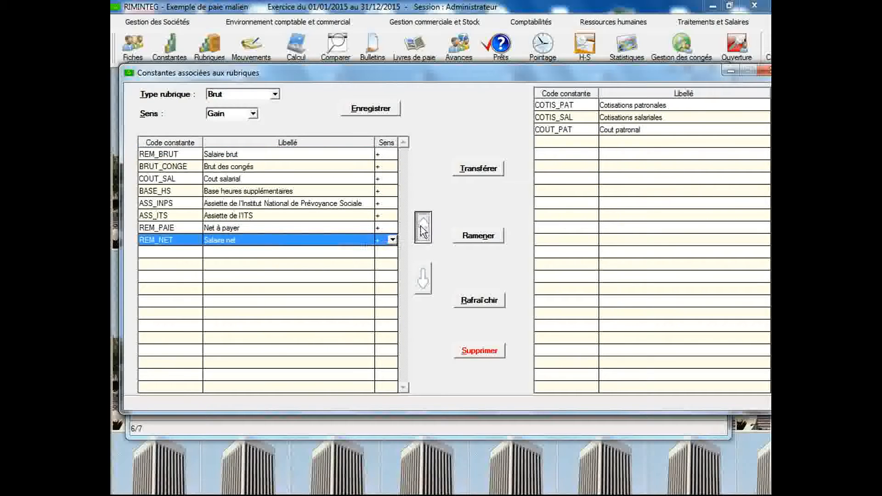
left_click(423, 227)
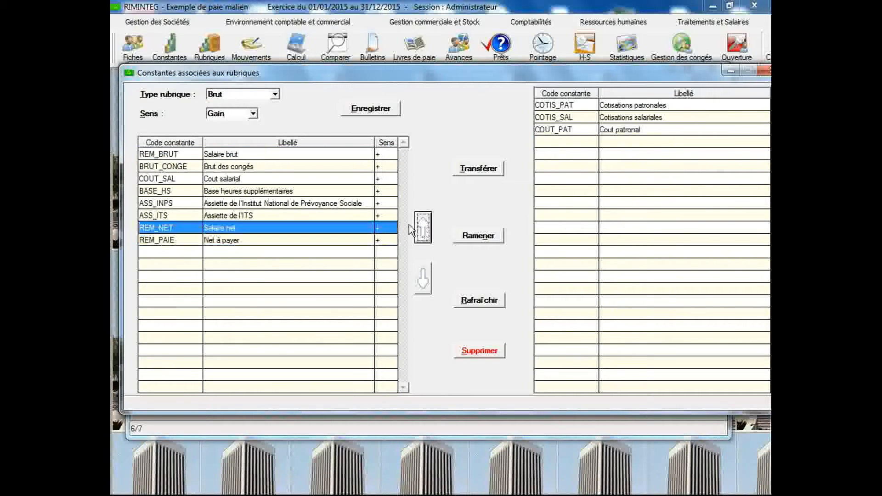
left_click(376, 111)
left_click(457, 262)
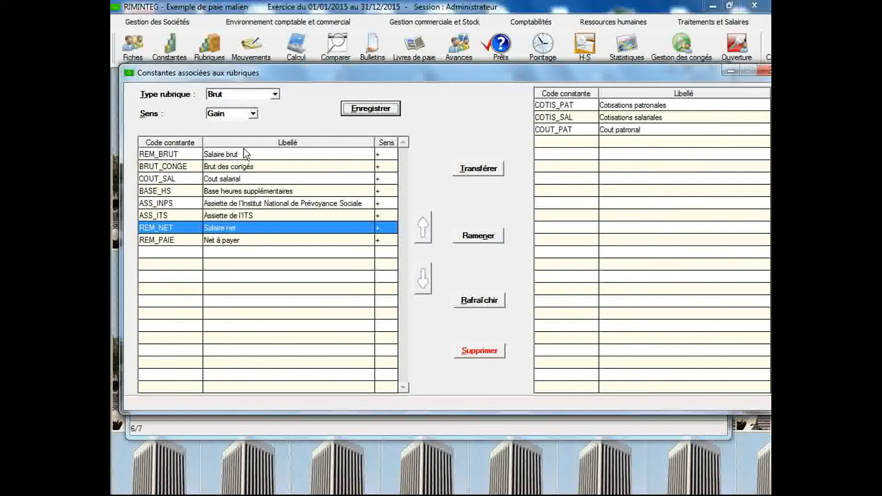
For rubric type Cotisation with direction Retenue, add REM_NET, REM_PAIE and ASS_ITS and save the associations.
left_click(275, 94)
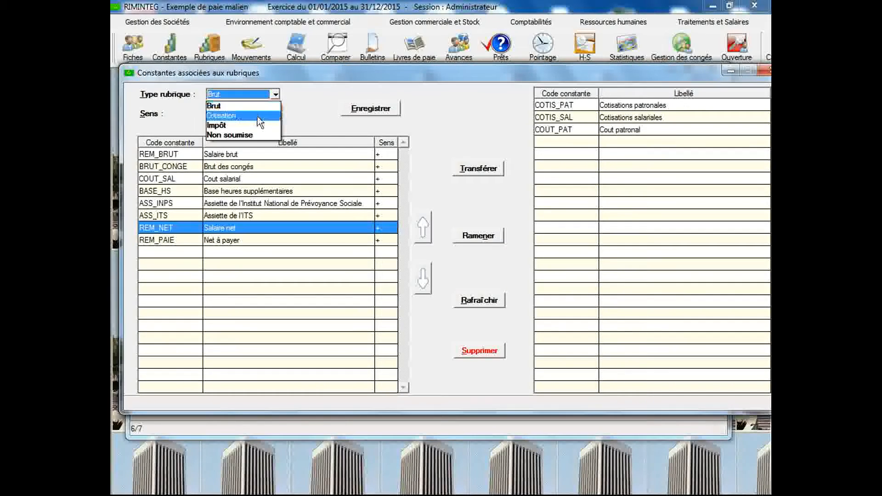
left_click(257, 117)
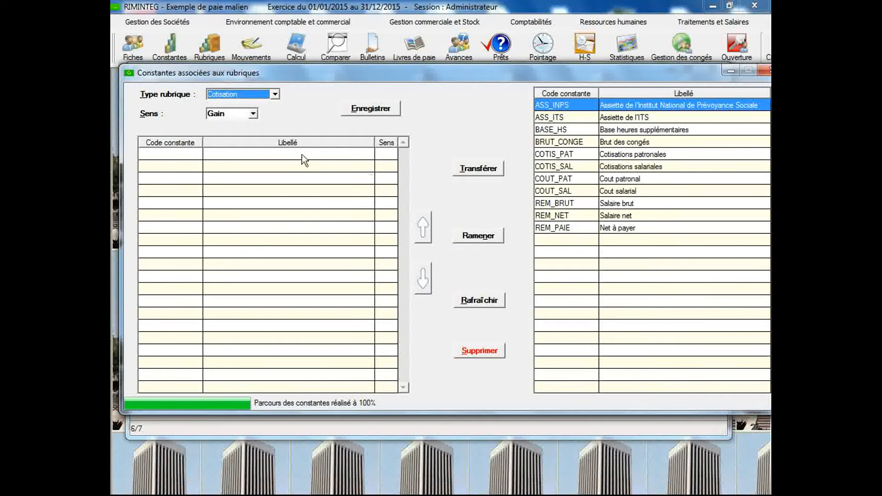
left_click(253, 113)
left_click(240, 133)
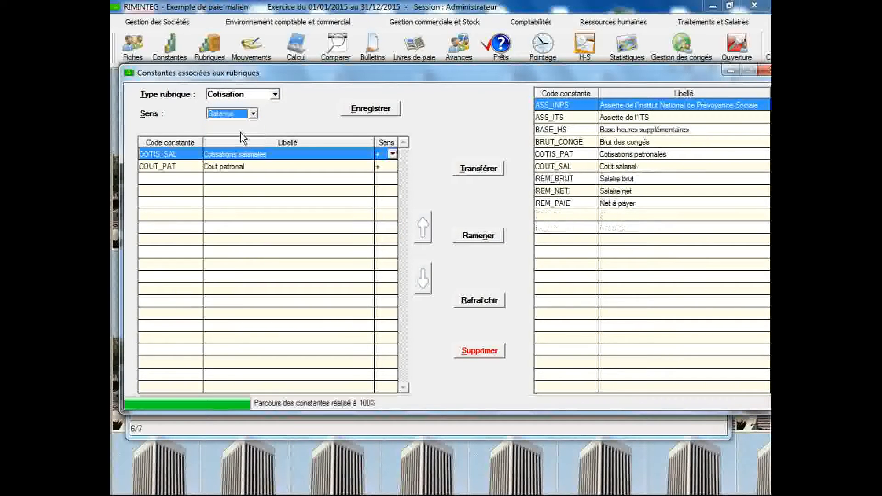
double_click(635, 194)
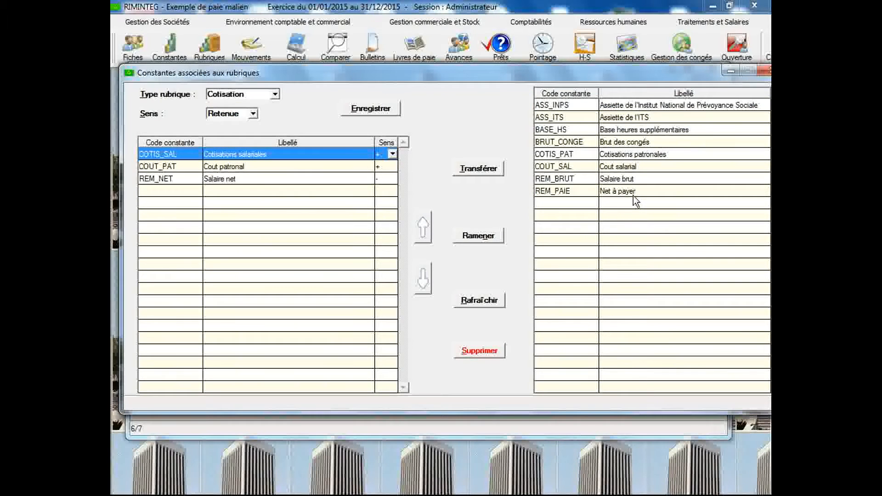
double_click(633, 193)
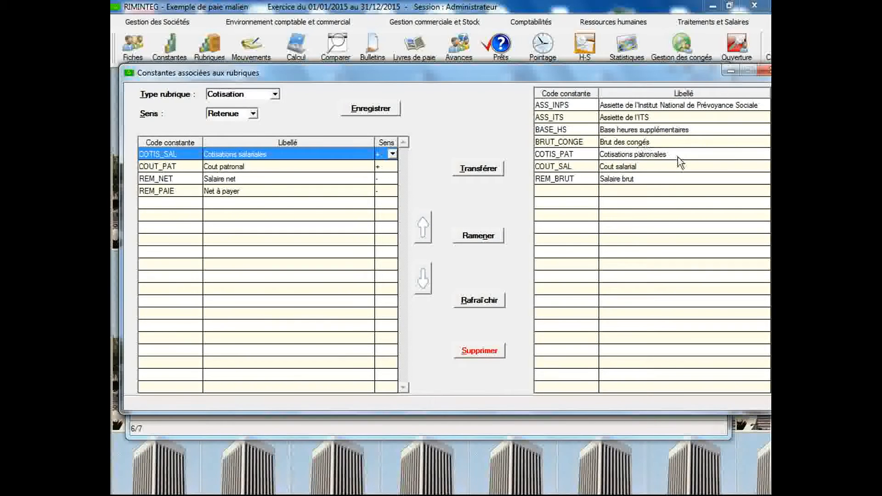
double_click(663, 120)
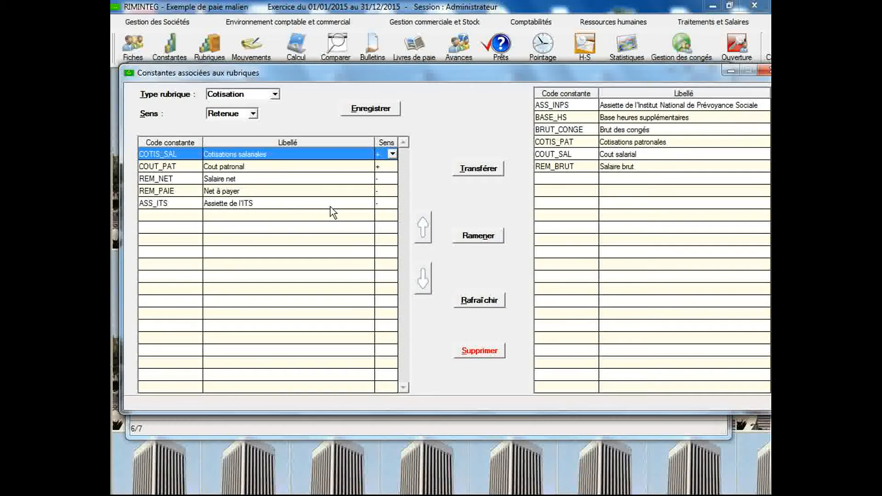
left_click(360, 110)
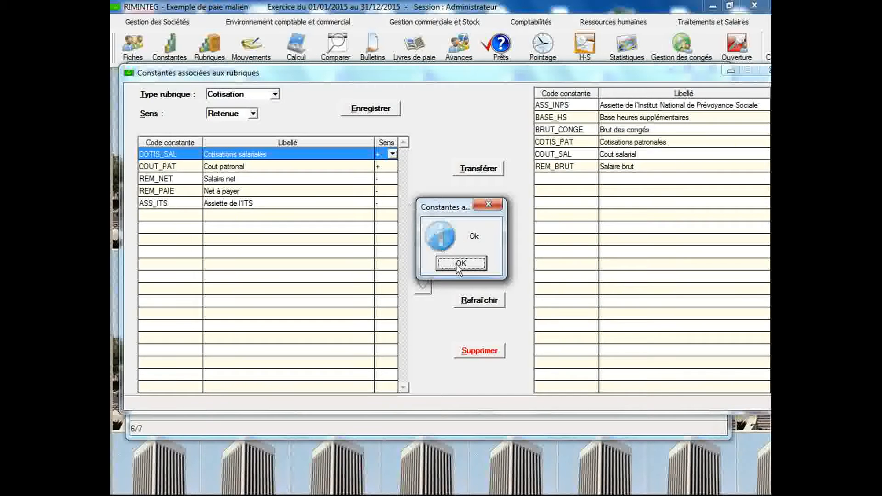
left_click(456, 264)
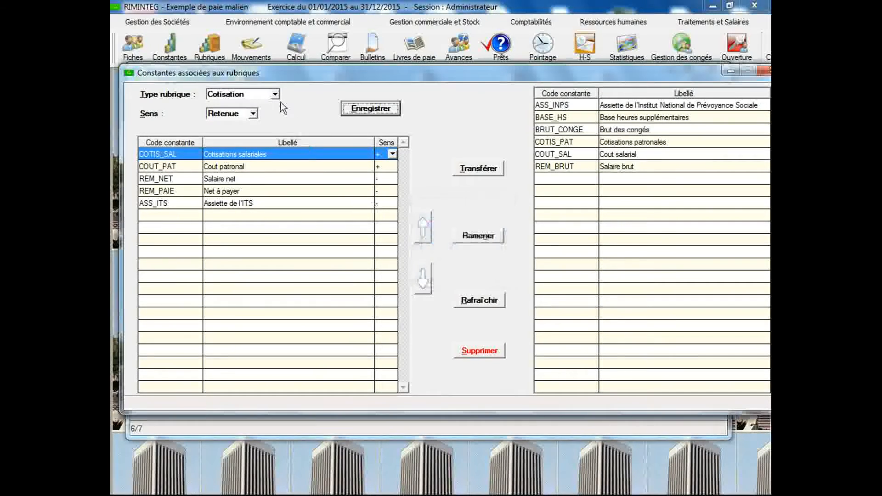
For rubric type Impôt with direction Retenue, associate REM_NET and REM_PAIE and save.
left_click(275, 95)
left_click(275, 125)
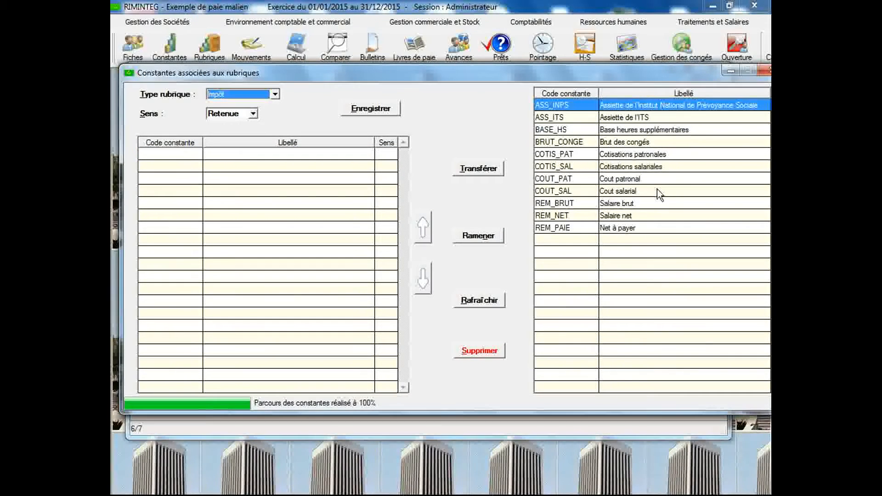
double_click(634, 216)
double_click(633, 217)
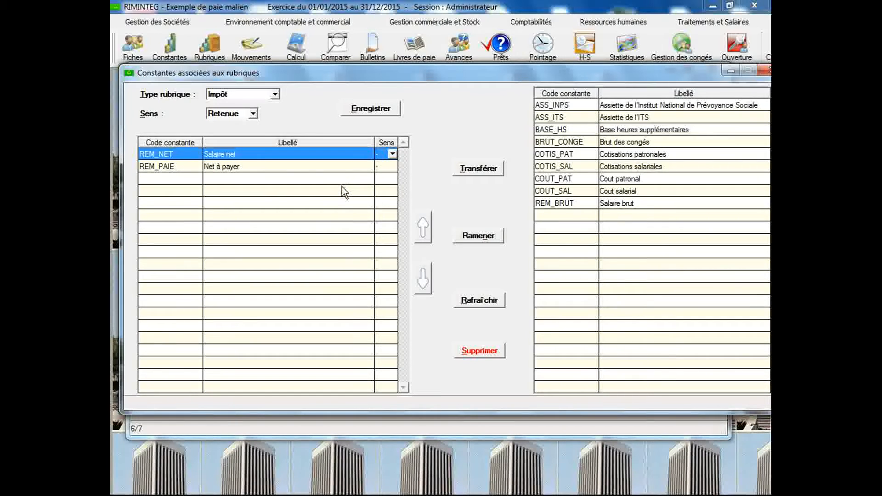
left_click(378, 114)
left_click(460, 261)
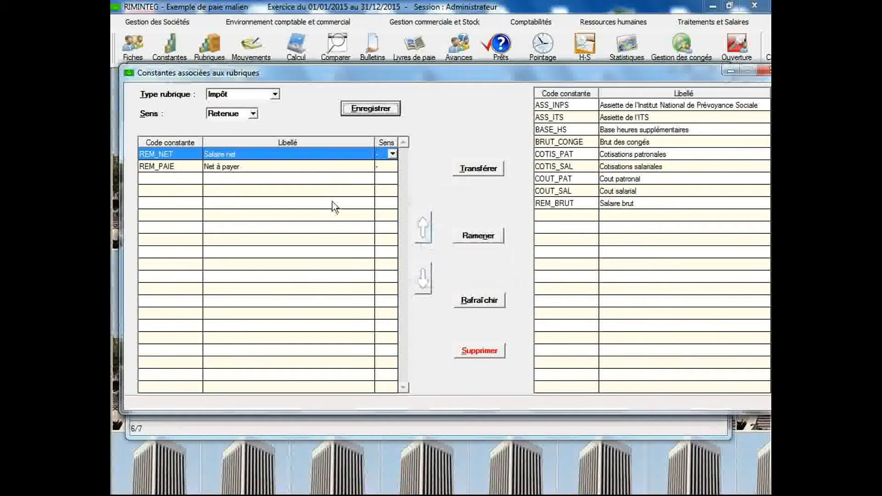
For rubric type Non soumise with direction Retenue, associate REM_PAIE and save.
left_click(274, 94)
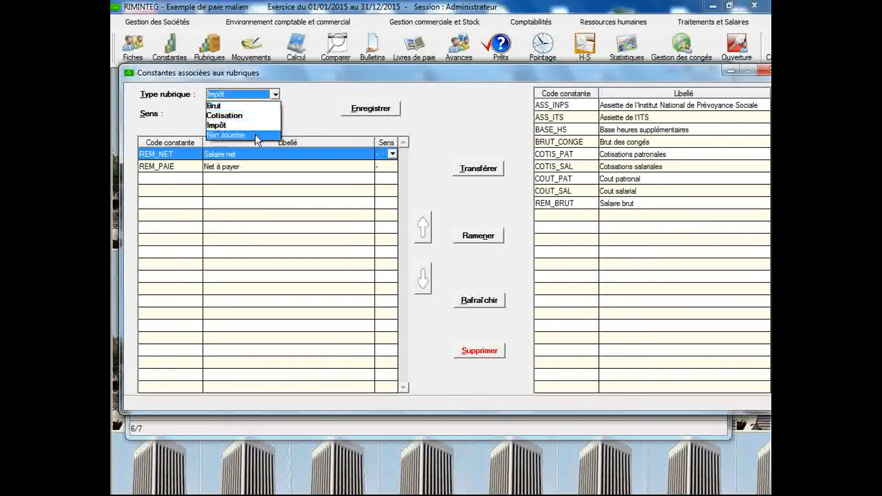
left_click(257, 135)
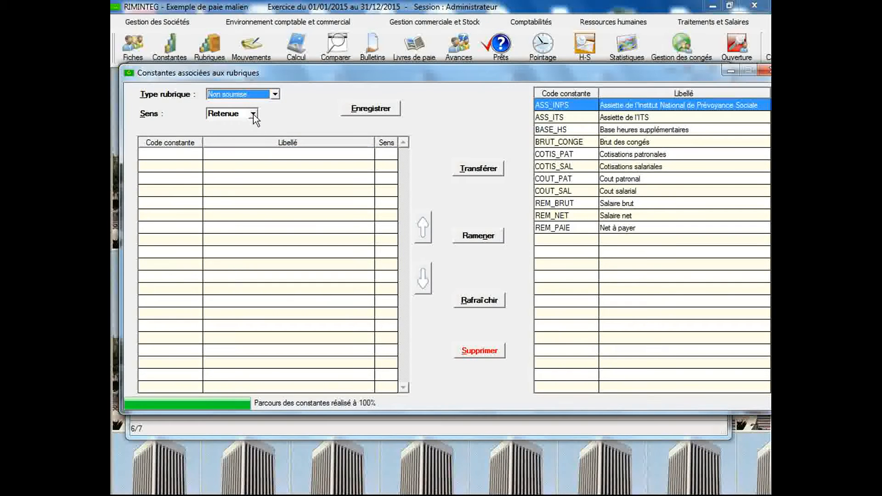
double_click(561, 228)
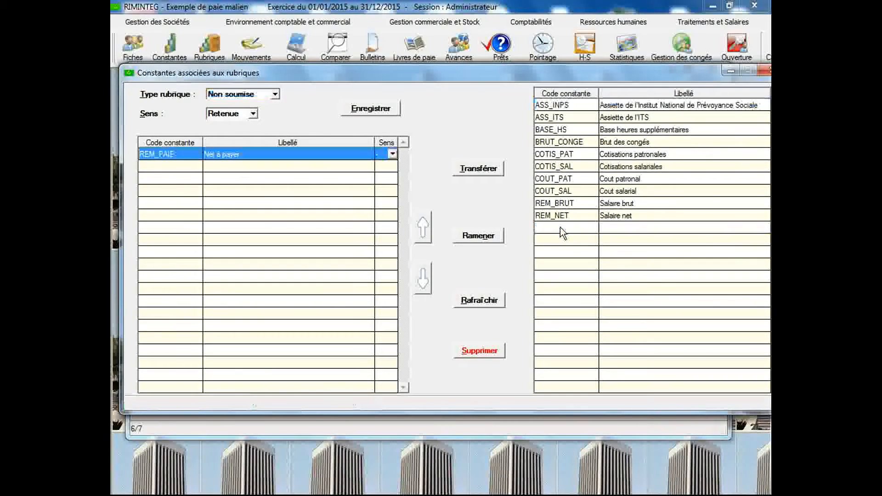
left_click(371, 109)
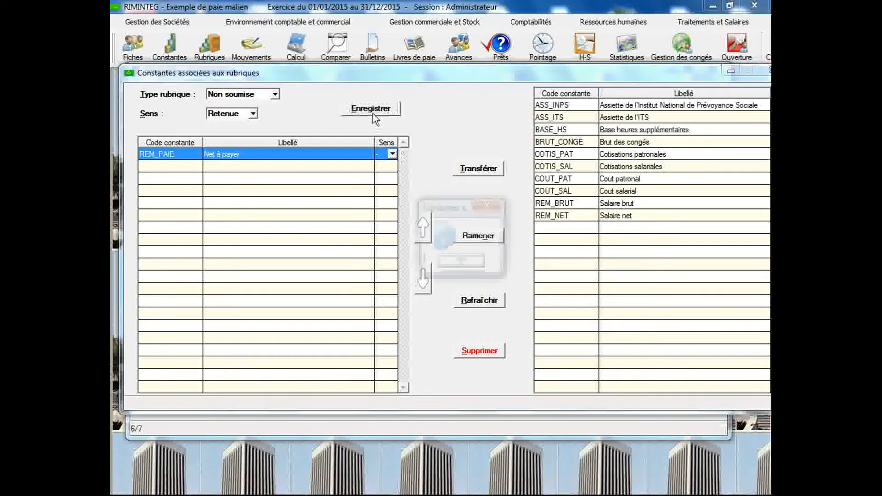
left_click(462, 264)
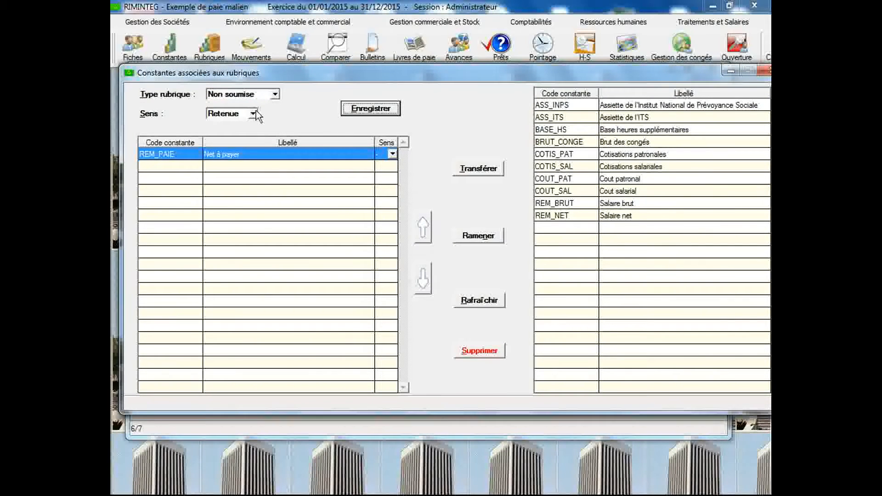
Switch the Non soumise rubric to direction Gain, associate REM_PAIE and save.
left_click(254, 115)
left_click(244, 124)
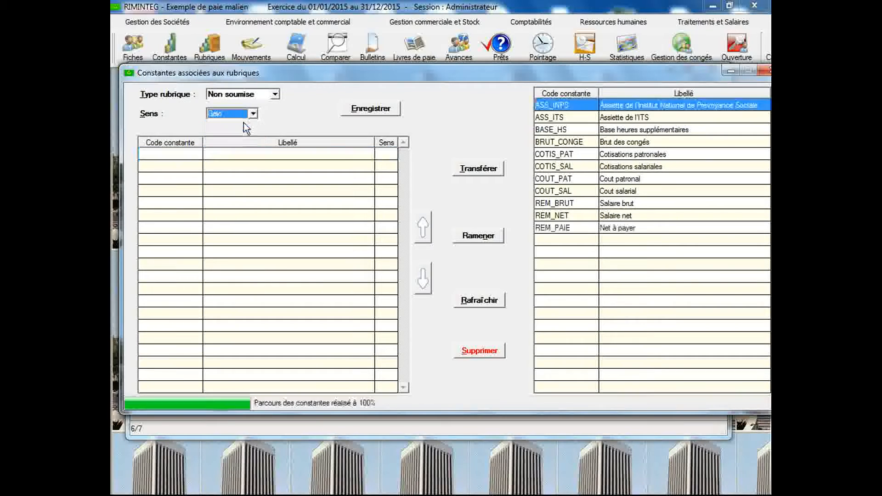
double_click(566, 228)
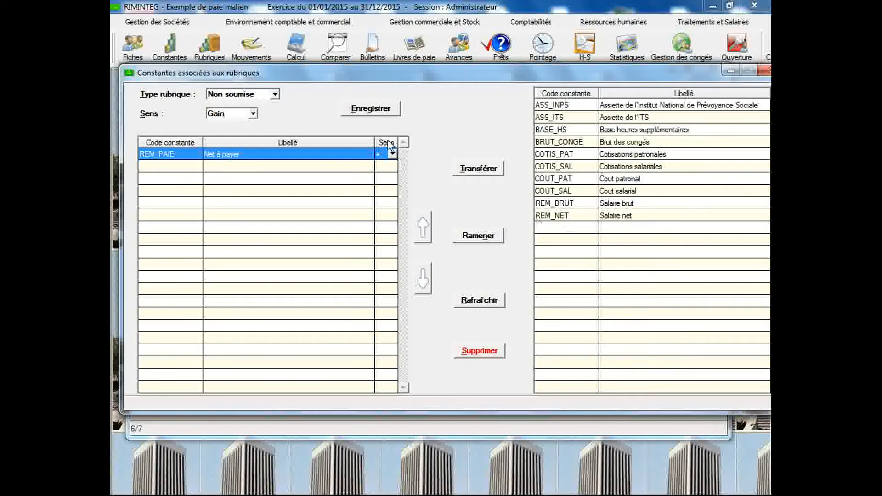
left_click(377, 111)
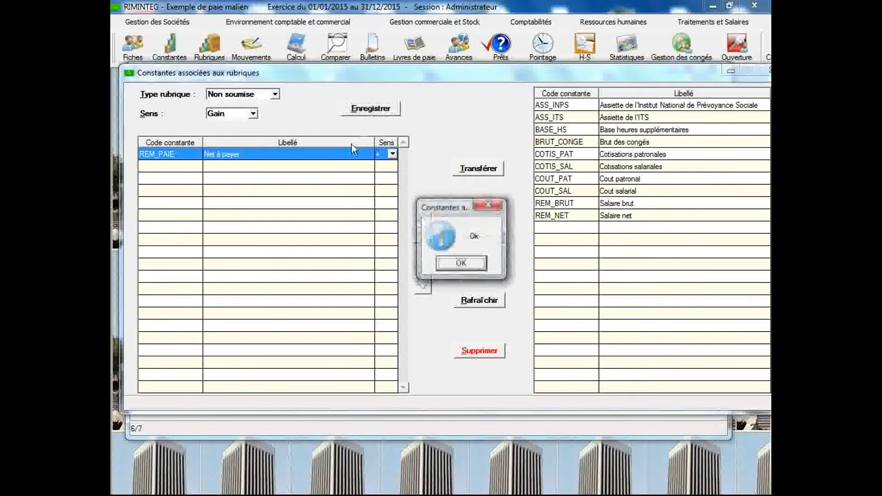
left_click(448, 263)
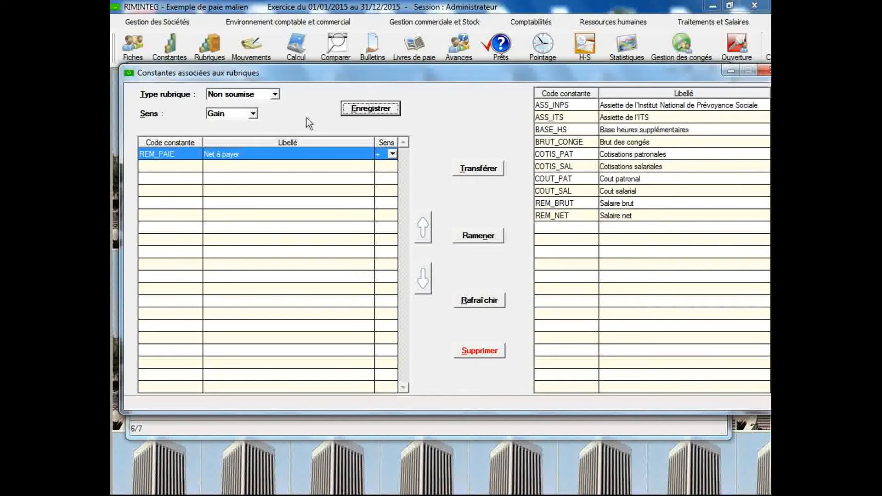
Review the constants associated with the Impôt and Cotisation rubric types for direction Retenue.
left_click(276, 95)
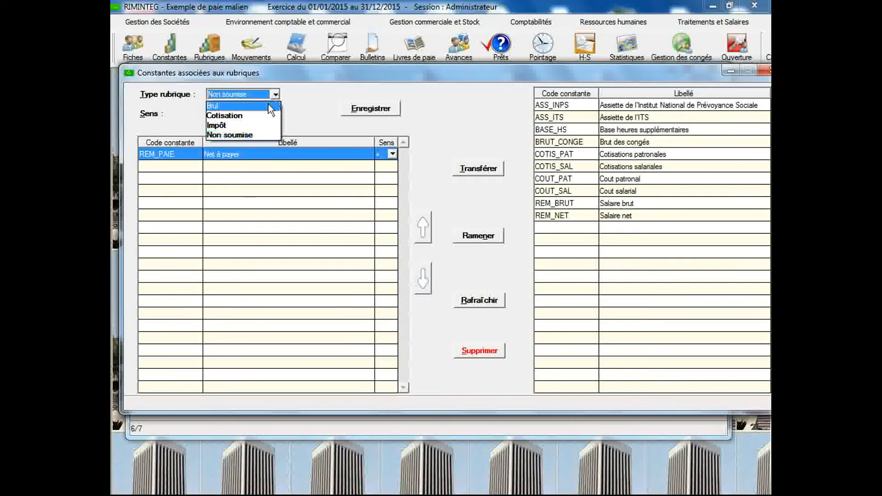
left_click(254, 125)
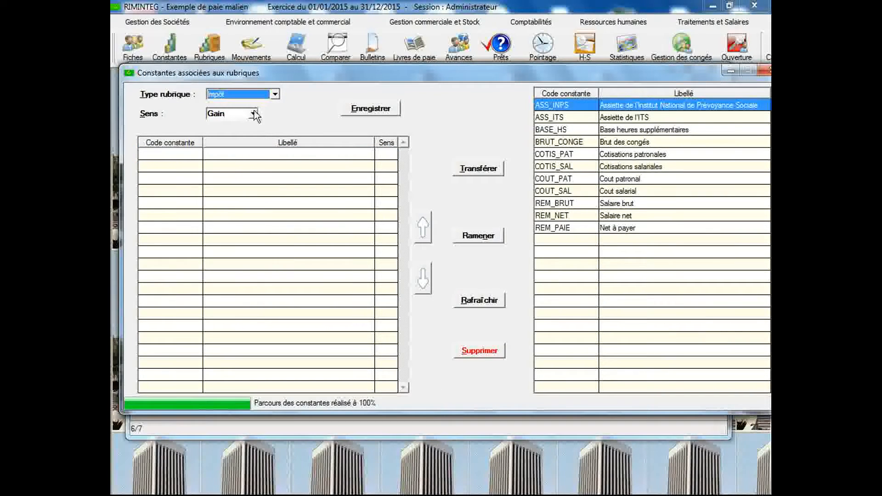
left_click(253, 113)
left_click(241, 135)
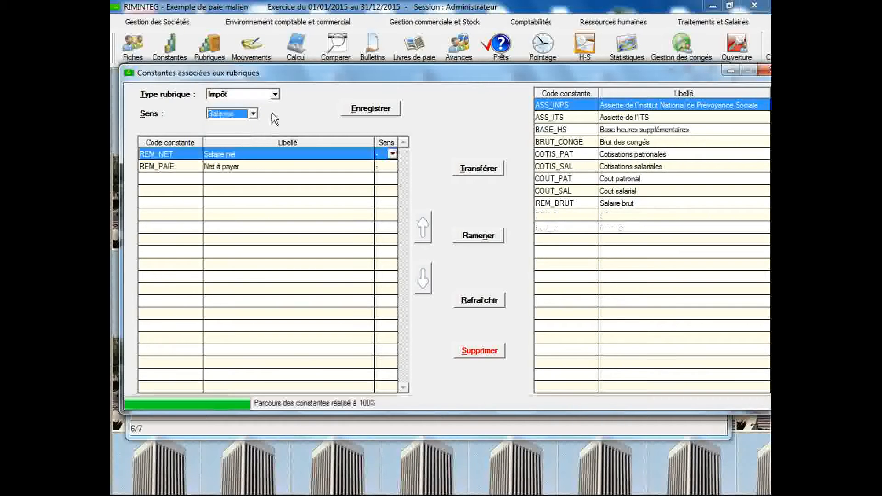
left_click(275, 94)
left_click(254, 115)
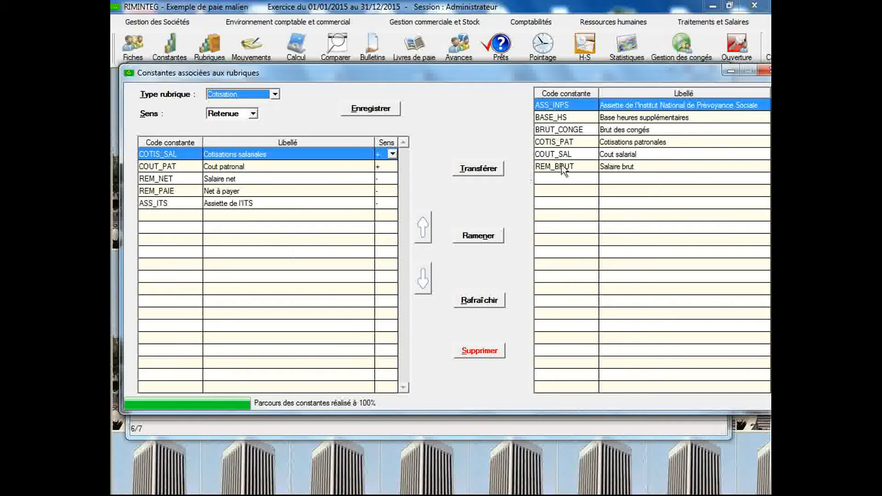
left_click_drag(592, 78, 558, 79)
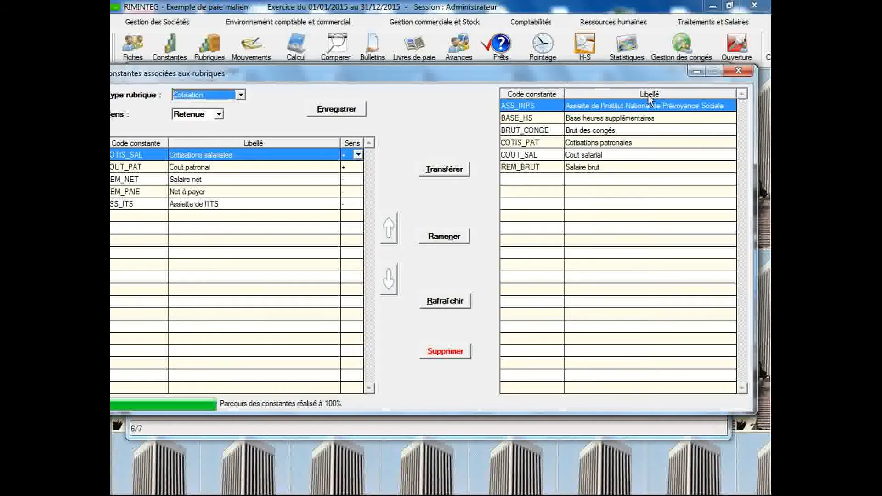
Close the constant association and declaration windows and start a new payroll rubric with code 100 and label Trentième.
left_click(739, 71)
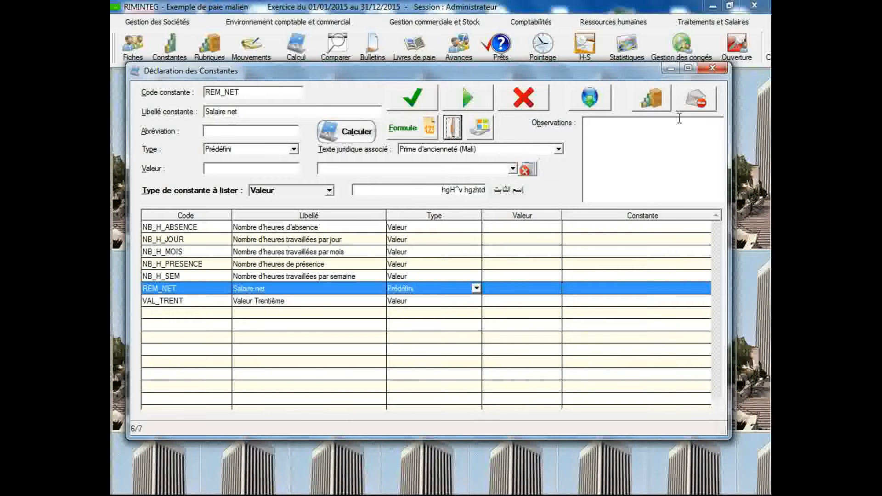
left_click(712, 69)
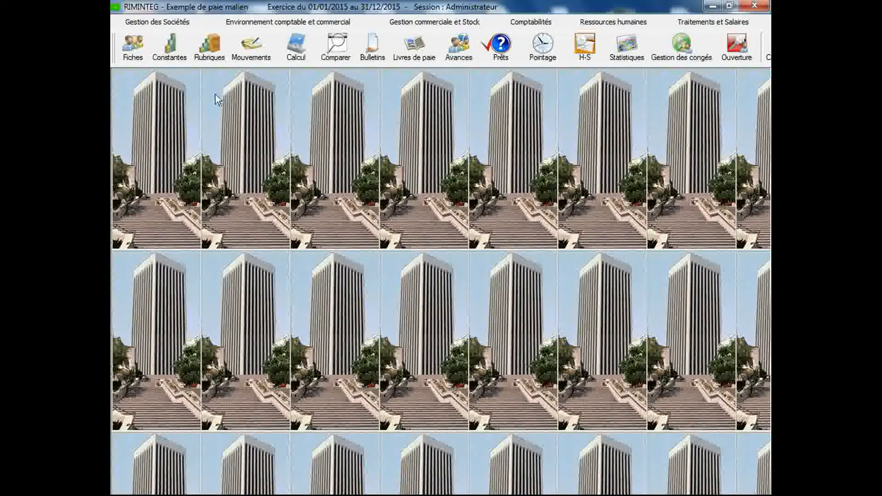
left_click(213, 53)
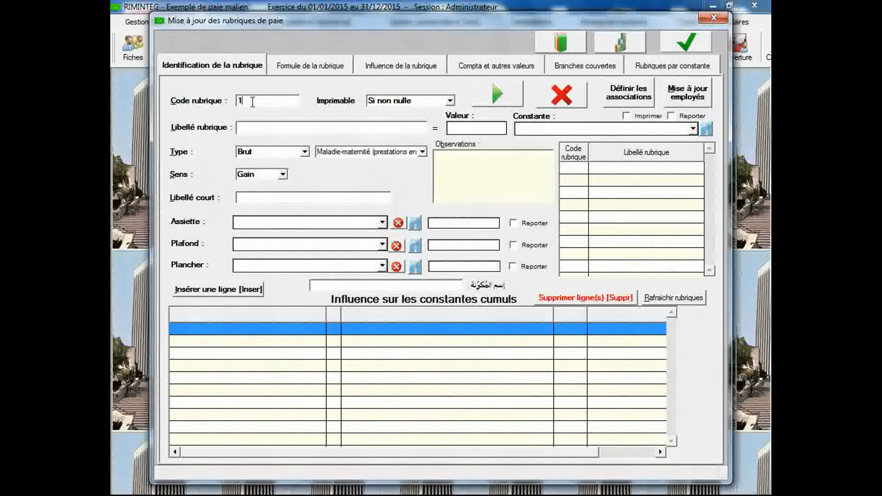
left_click(259, 127)
type("Tre")
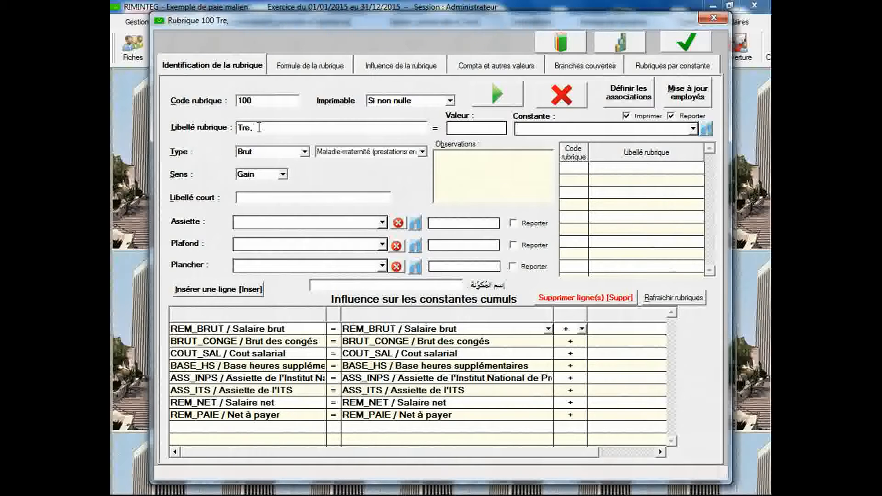
type("ntième")
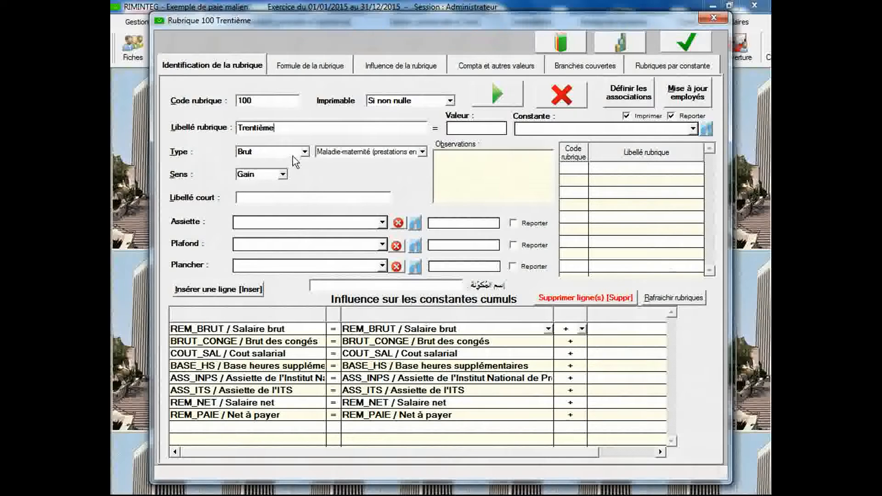
Delete all the lines influencing cumulative constants from rubric 100 Trentième and open its list of available constants.
left_click_drag(252, 330, 246, 410)
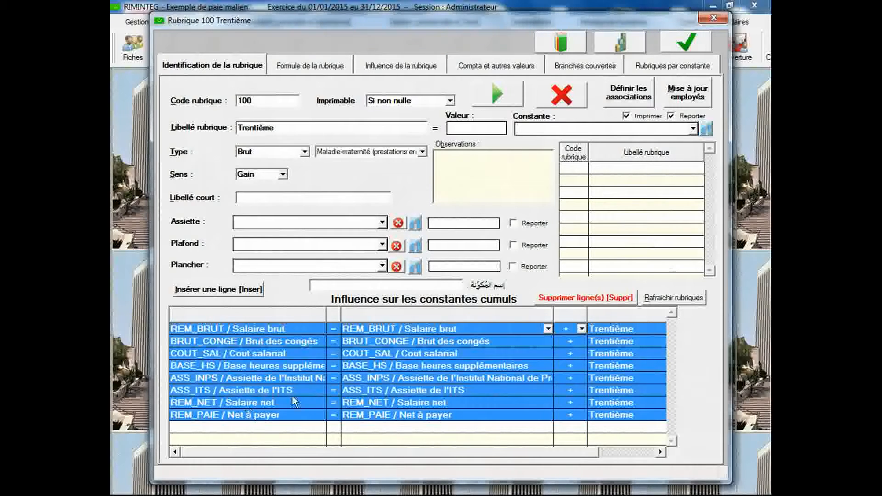
left_click(543, 299)
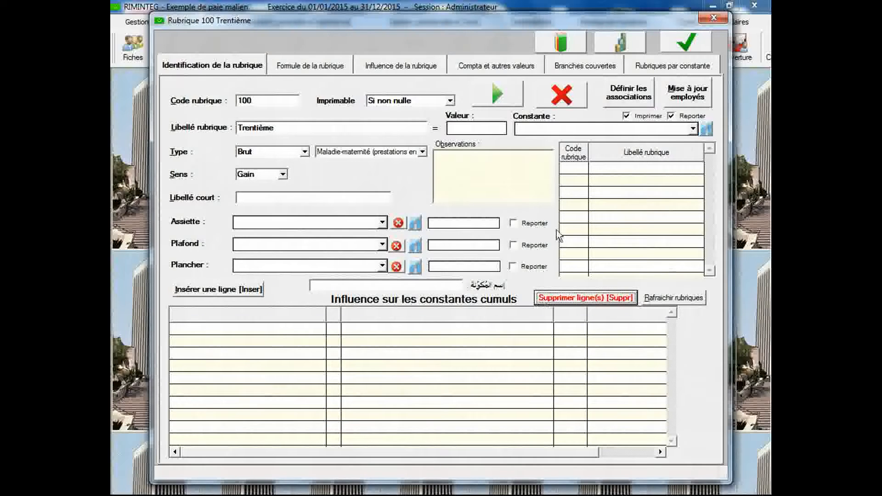
left_click(694, 129)
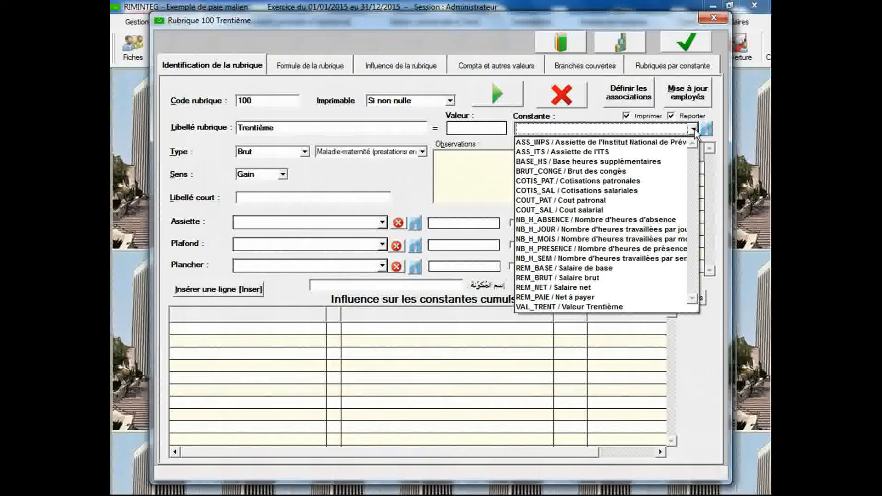
Assign the constant VAL_TRENT / Valeur Trentième to rubrique 100, enter the Arabic name الثلاثيني and save the rubrique.
left_click(612, 306)
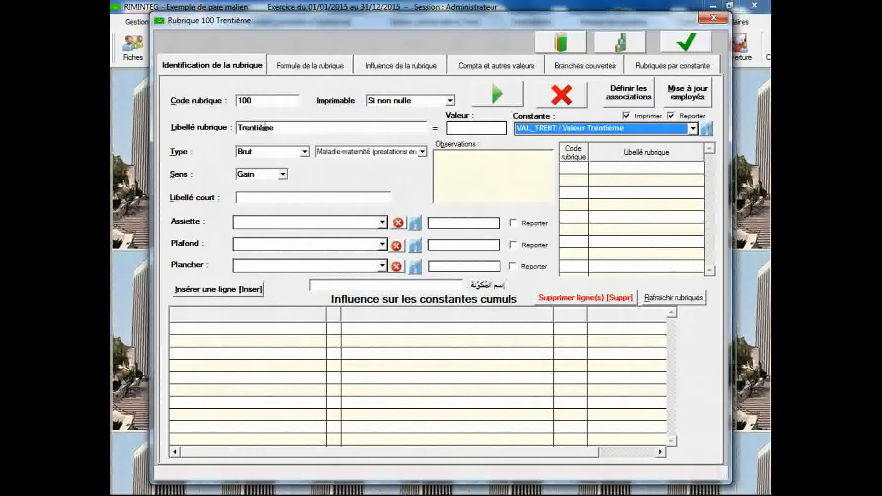
left_click(457, 129)
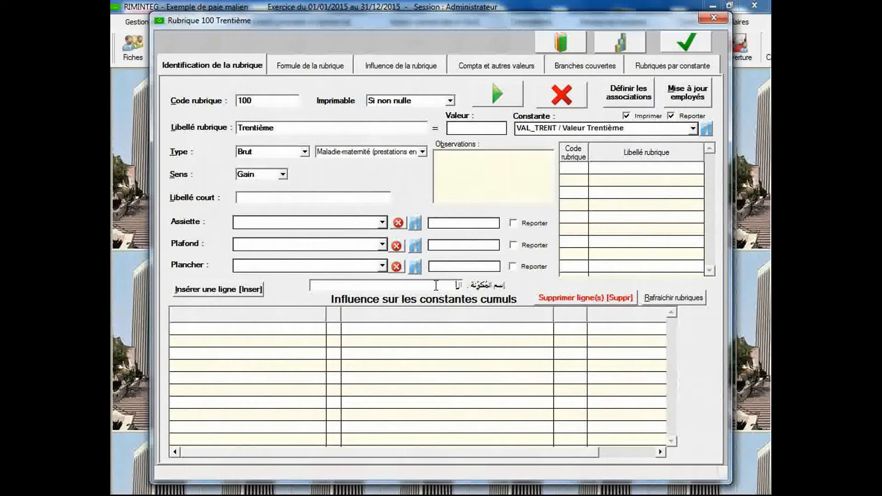
type("ثلاثيني")
left_click(683, 44)
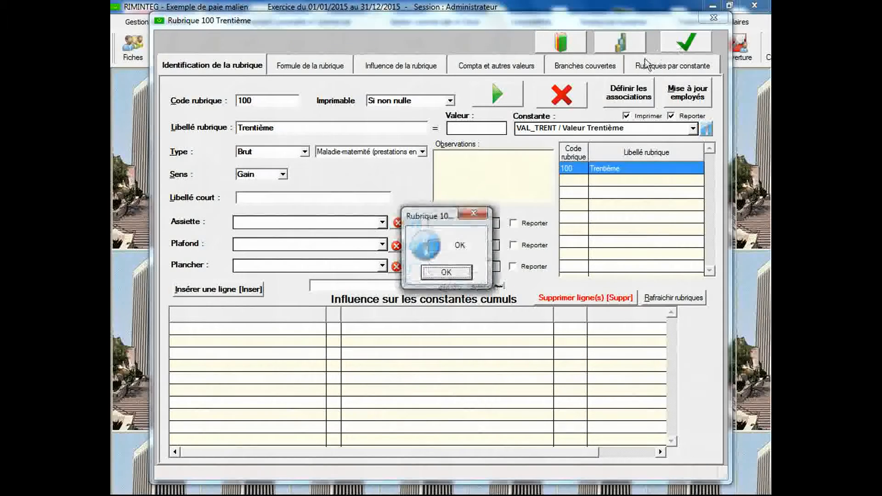
left_click(447, 273)
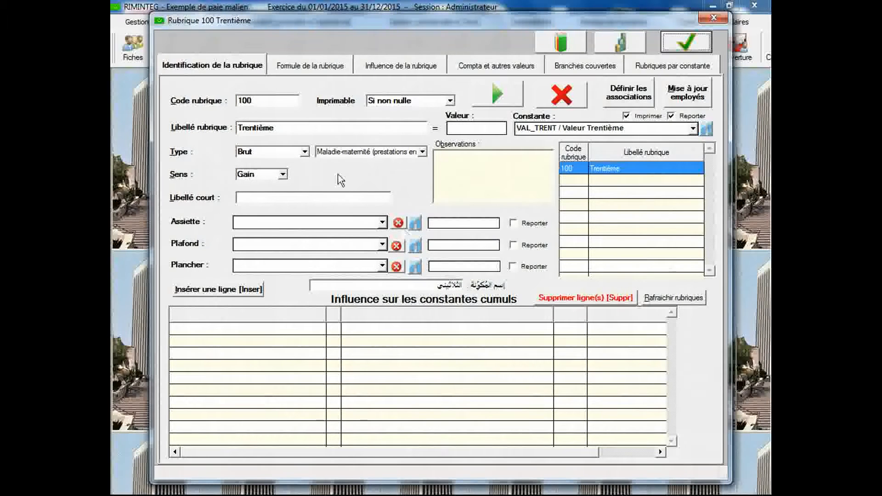
Start a new rubrique with code 101, label "Salaire de base" and Arabic name الأجر الأساسي.
left_click(268, 103)
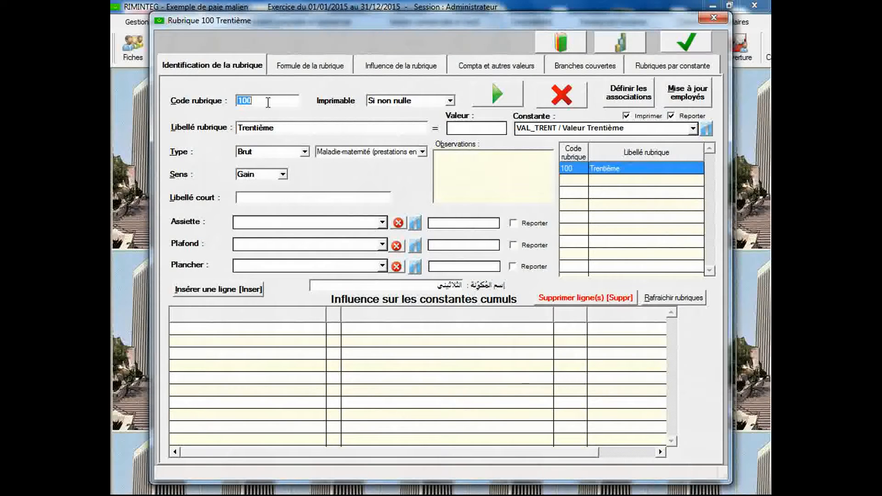
type("1")
key("Tab")
type("Salai")
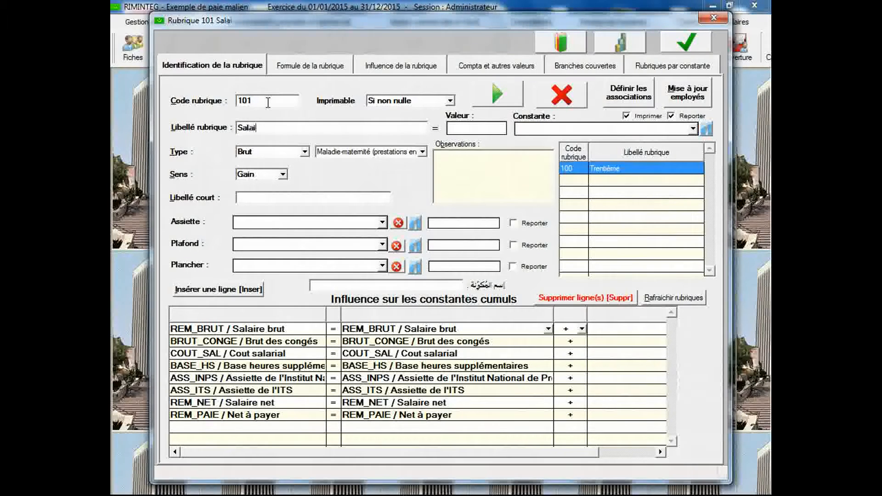
type("re de base")
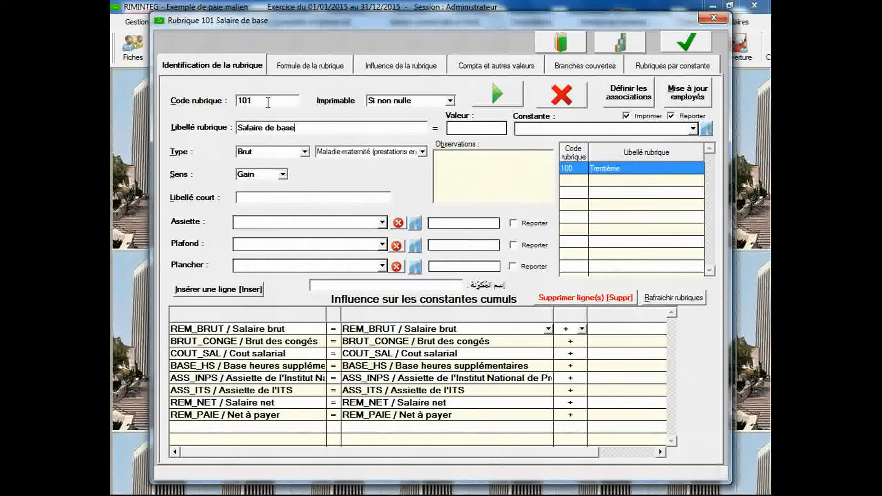
left_click(444, 287)
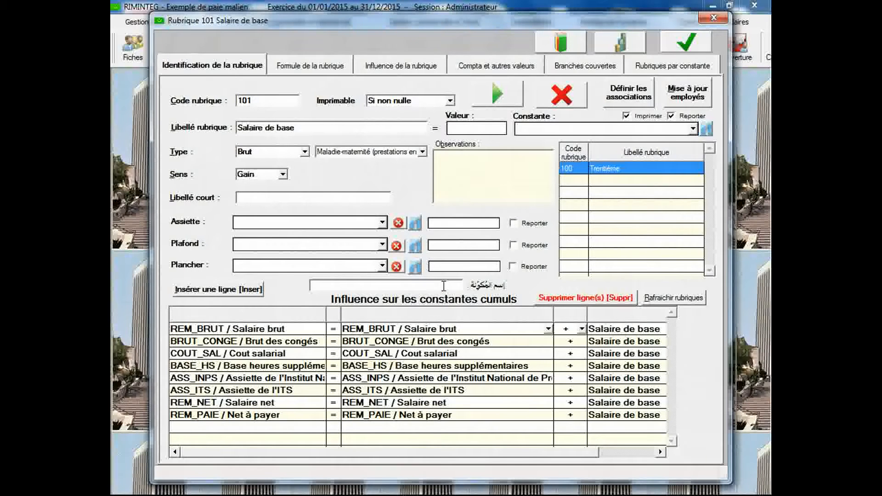
type("الأجر الأساسي")
Assign the constant REM_BASE / Salaire de base to rubrique 101 and save the rubrique.
left_click(693, 129)
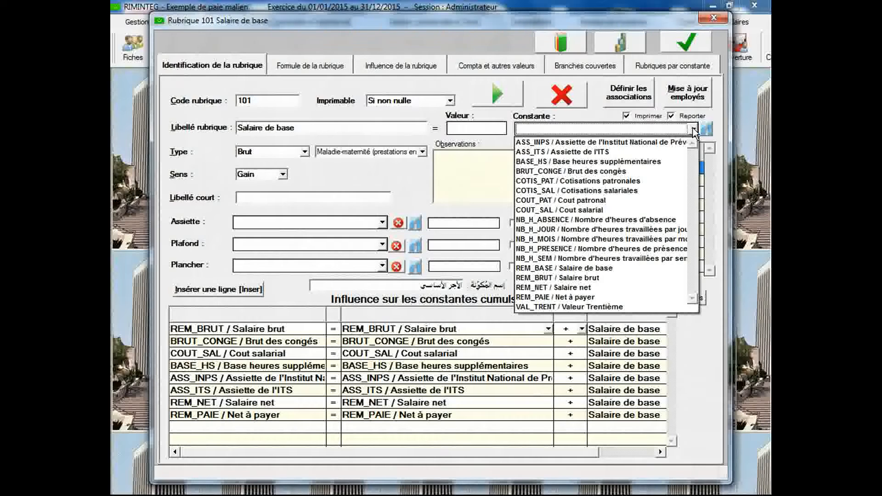
left_click(623, 271)
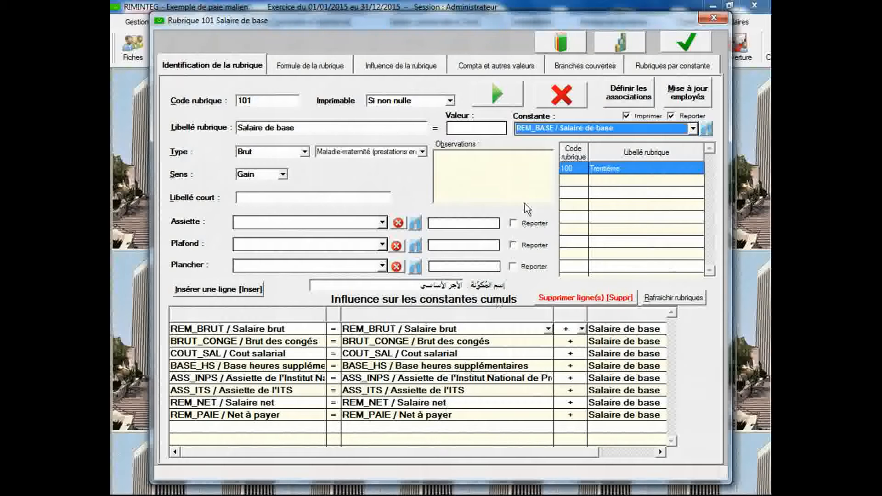
left_click(671, 45)
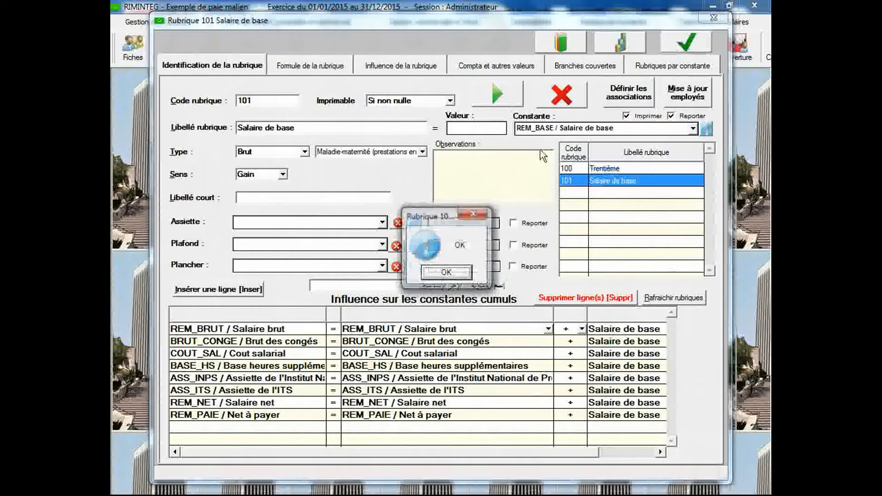
left_click(448, 270)
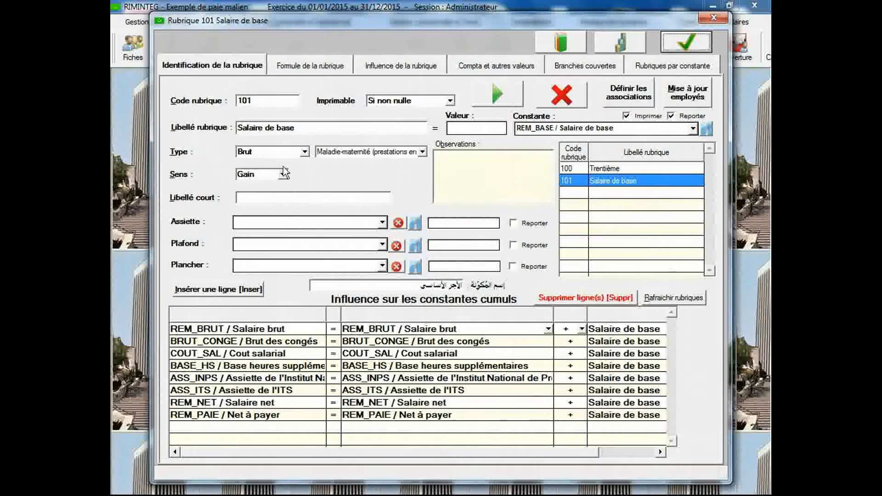
Start a new rubrique with code 102 and label "Prime d'ancienneté", and fill in its Arabic name.
left_click(264, 99)
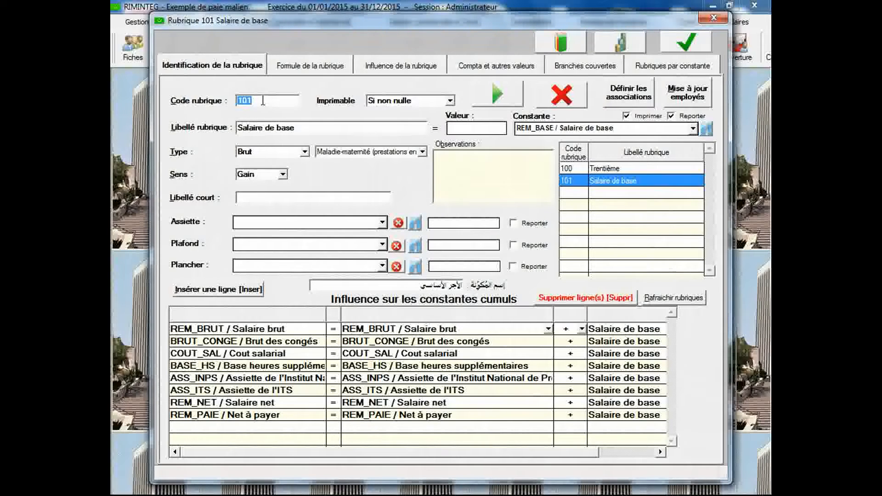
type("102")
key("Tab")
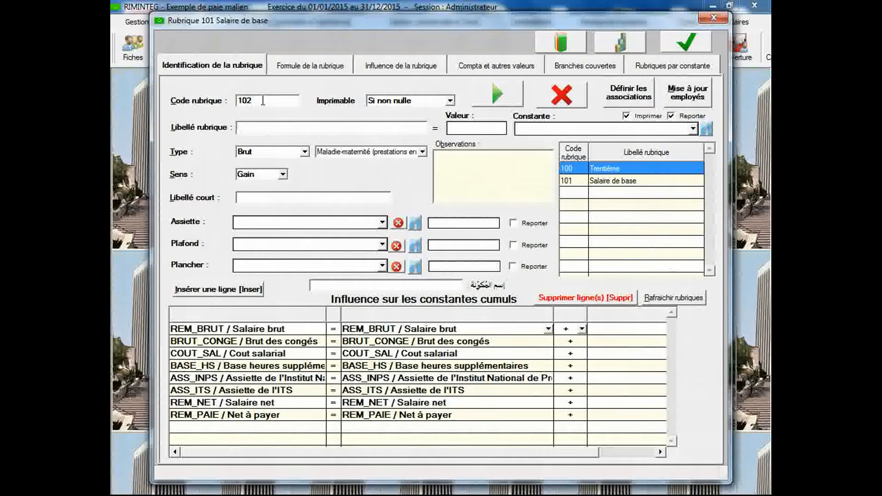
type("Prime")
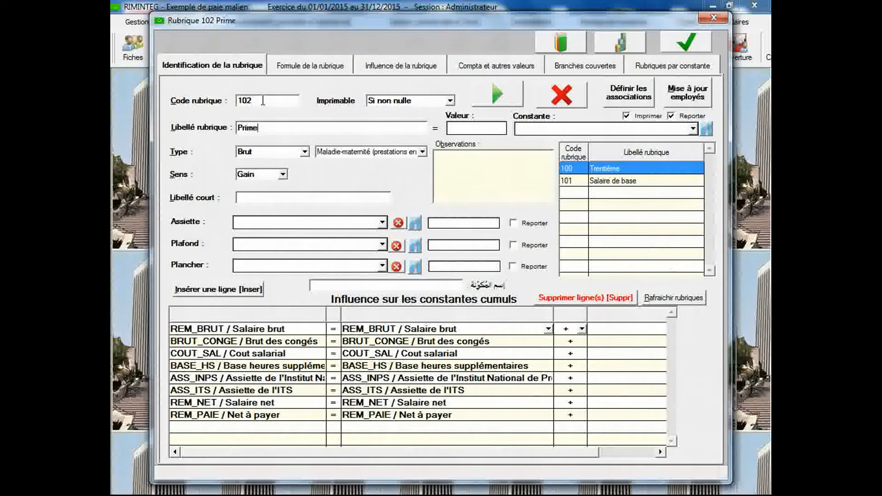
type(" d'anc")
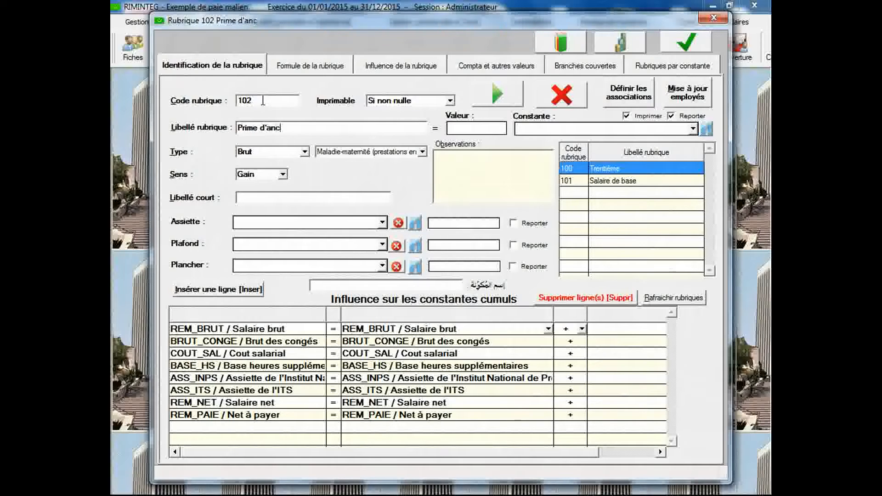
type("ienneté")
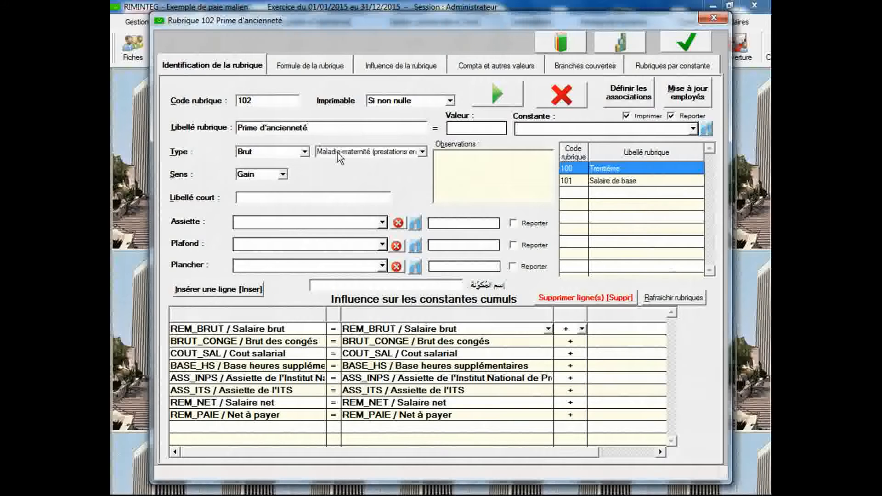
left_click(408, 285)
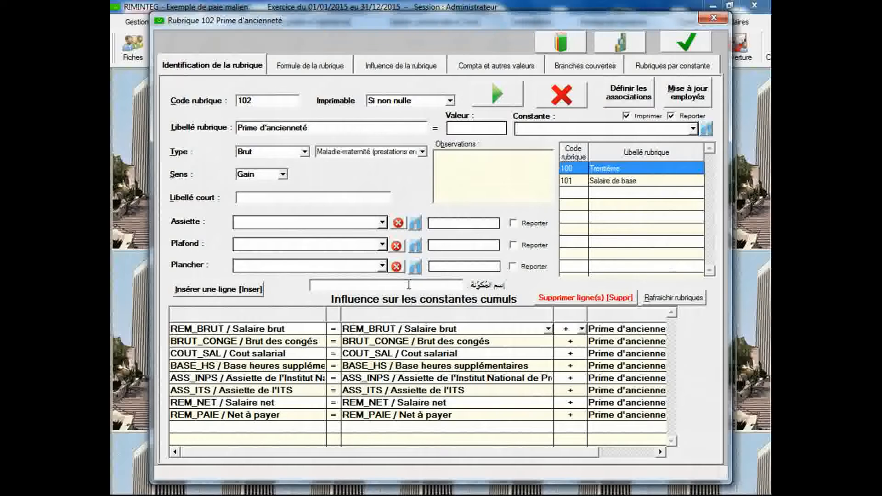
type("لاوة الأقدمية")
Set rubrique 102's formula structure to Base X Taux, with REM_BASE / Salaire de base as the base.
left_click(307, 66)
left_click(313, 93)
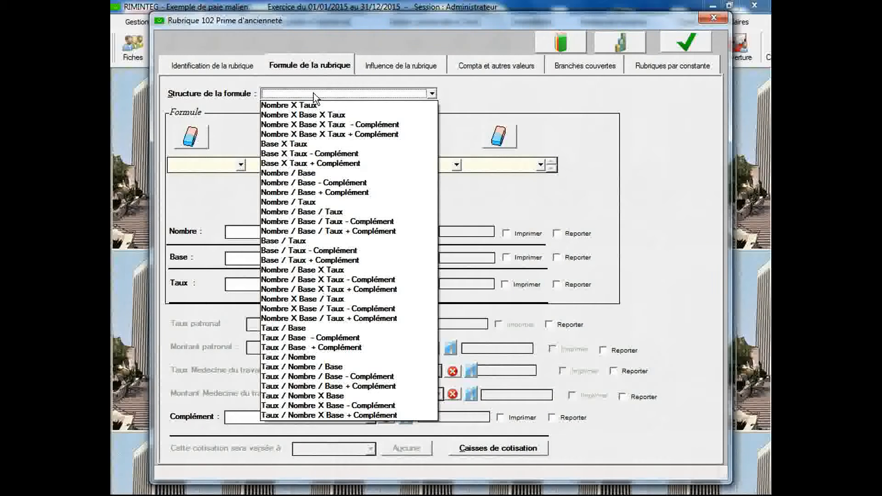
left_click(312, 142)
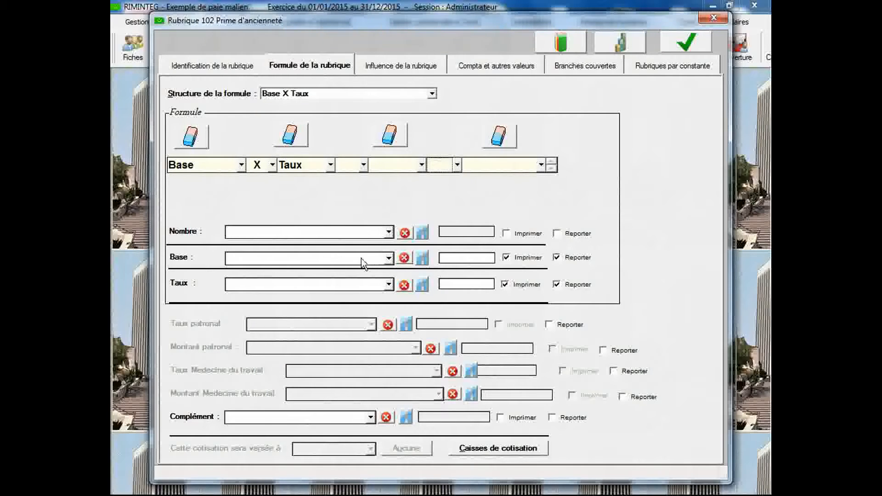
left_click(389, 259)
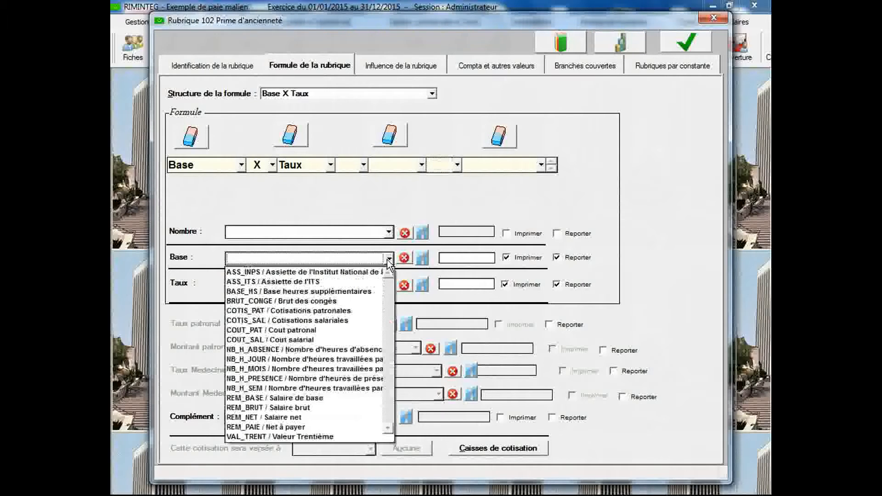
left_click(354, 398)
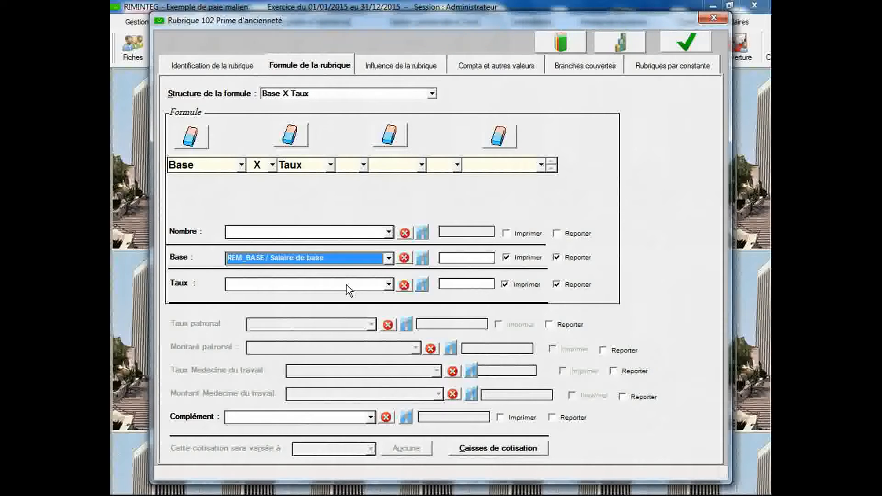
Open the constants declaration and start a new constant with code TAUX_ANC and label "Taux de l'ancienneté".
left_click(617, 46)
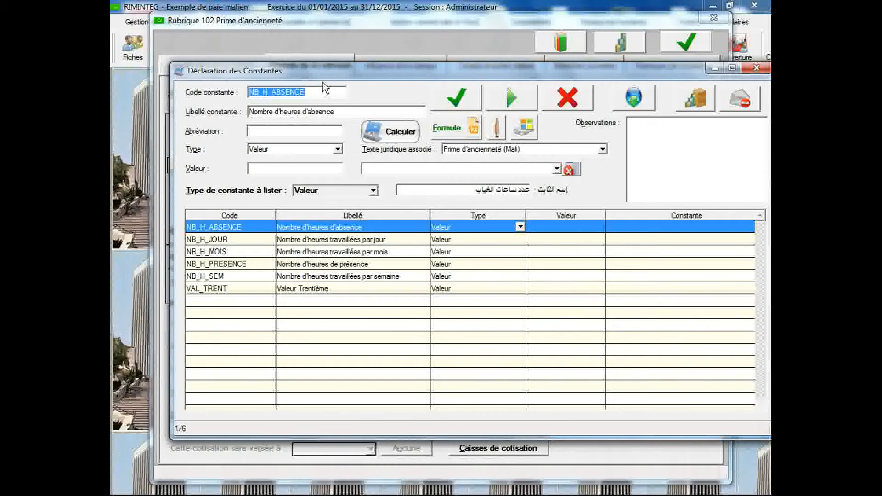
left_click_drag(324, 75, 285, 57)
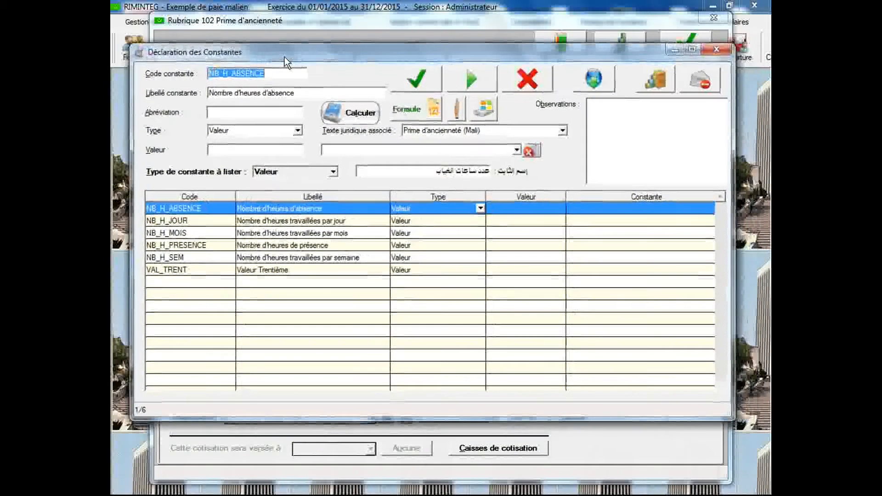
type("TA")
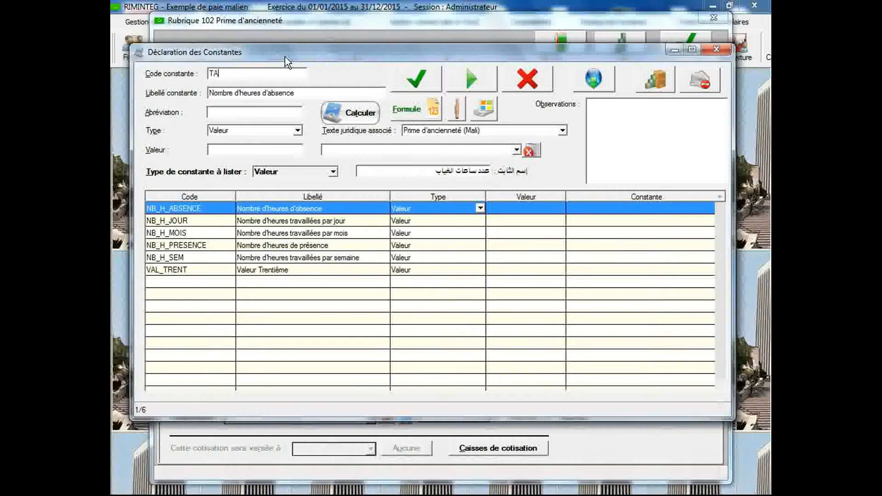
type("UX_ANC")
key("Tab")
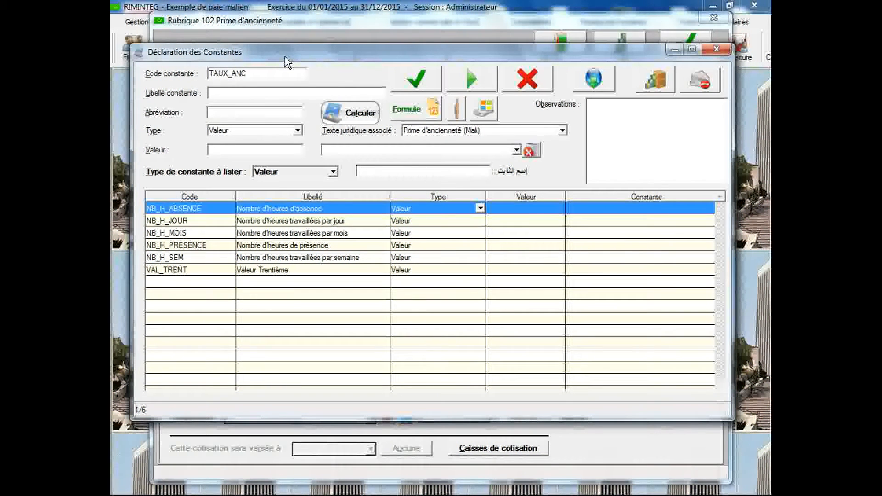
type("Taux de l'ancienneté")
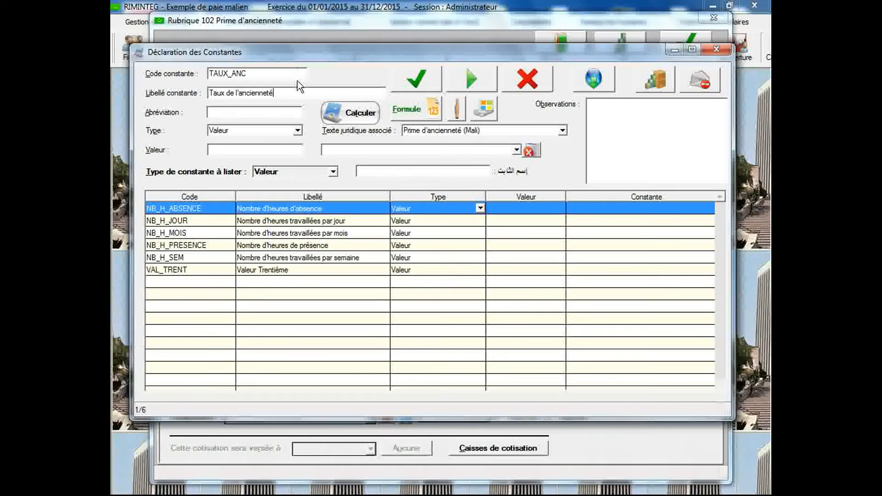
Set the TAUX_ANC constant's type to Grille-Tranche and its Arabic name to نسبة الأقدمية.
left_click(298, 131)
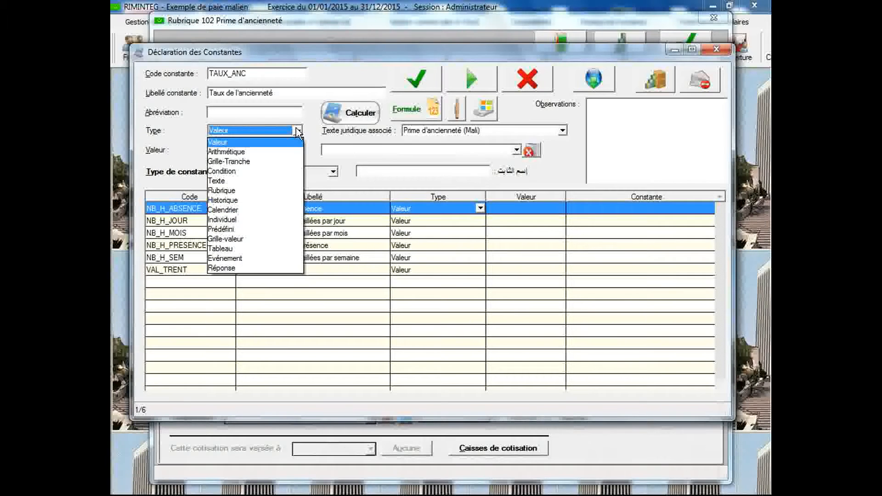
left_click(284, 161)
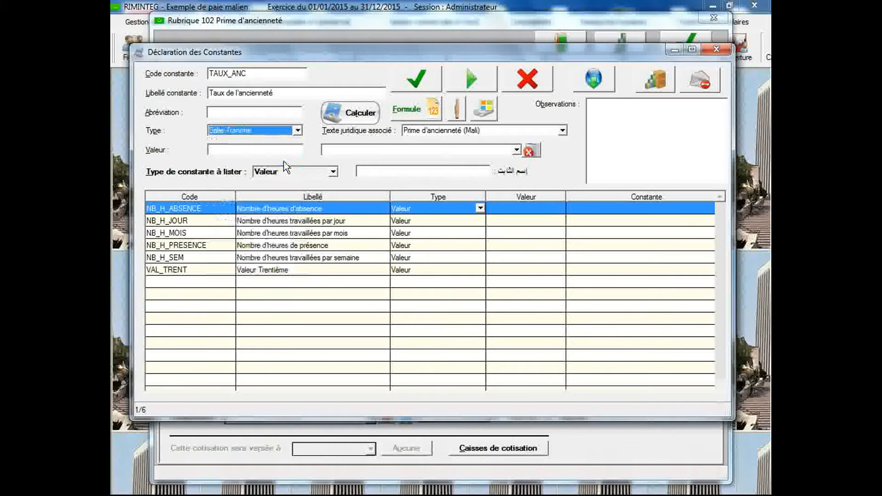
left_click(412, 174)
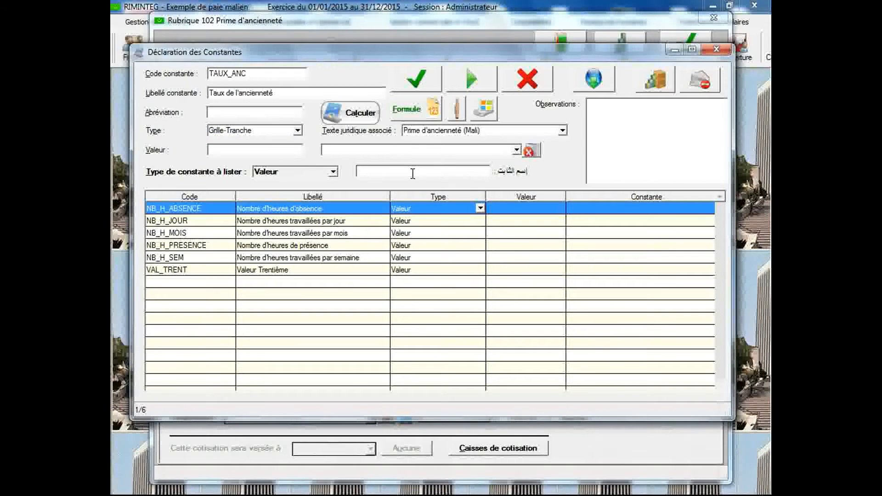
type("نسبة الأقدمية")
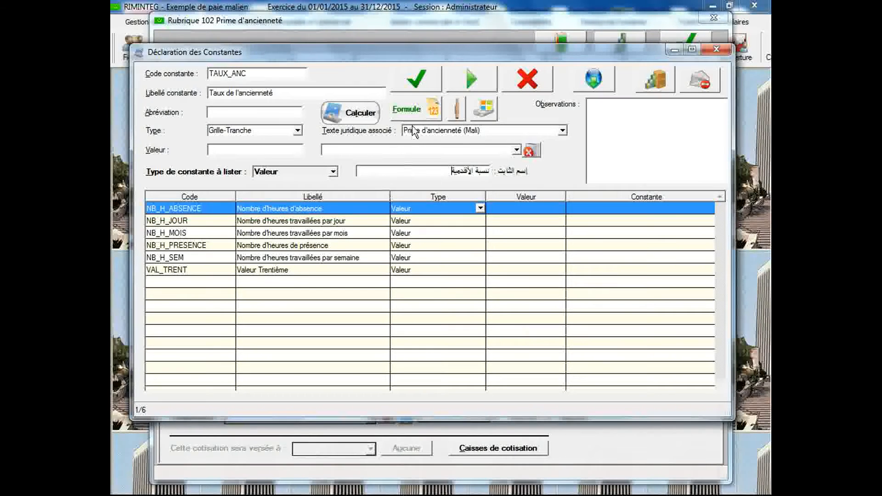
Associate the legal text Prime d'ancienneté (Mali) with the TAUX_ANC constant and save the constant.
left_click(562, 130)
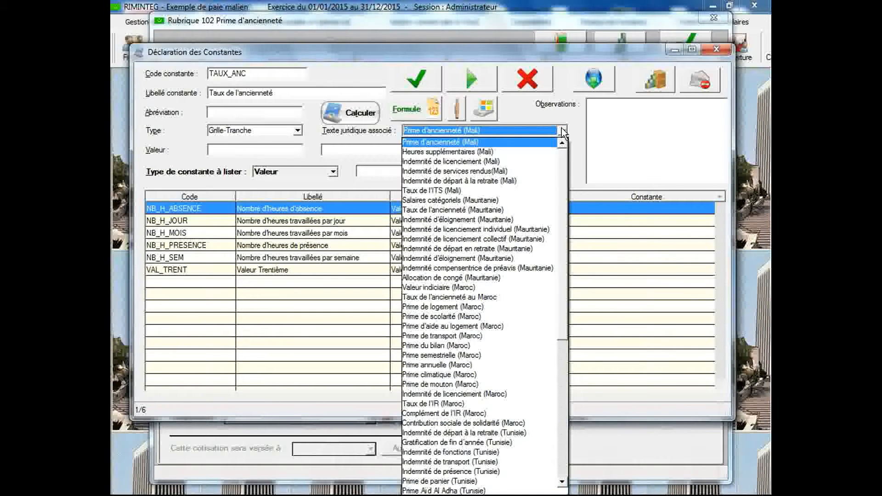
left_click(530, 146)
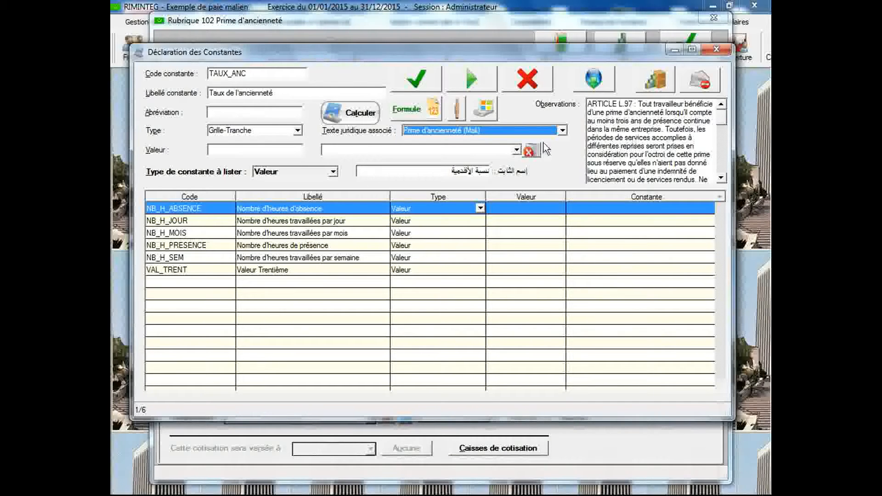
left_click(416, 84)
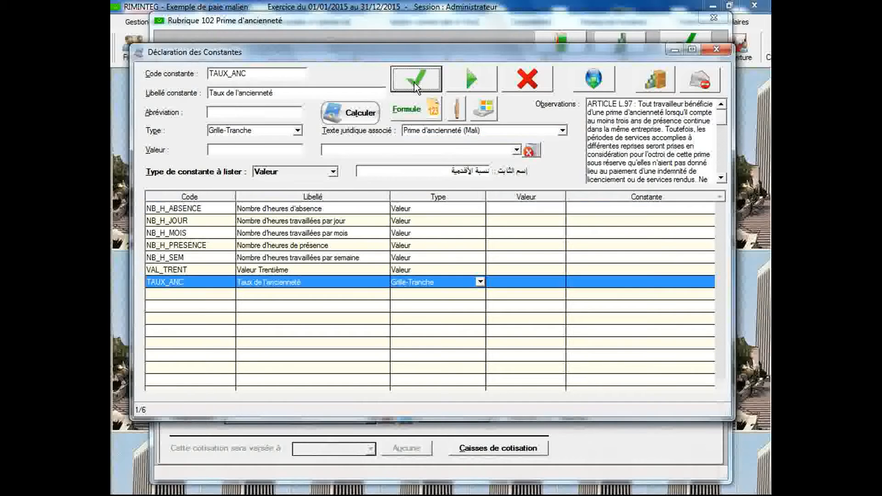
double_click(358, 281)
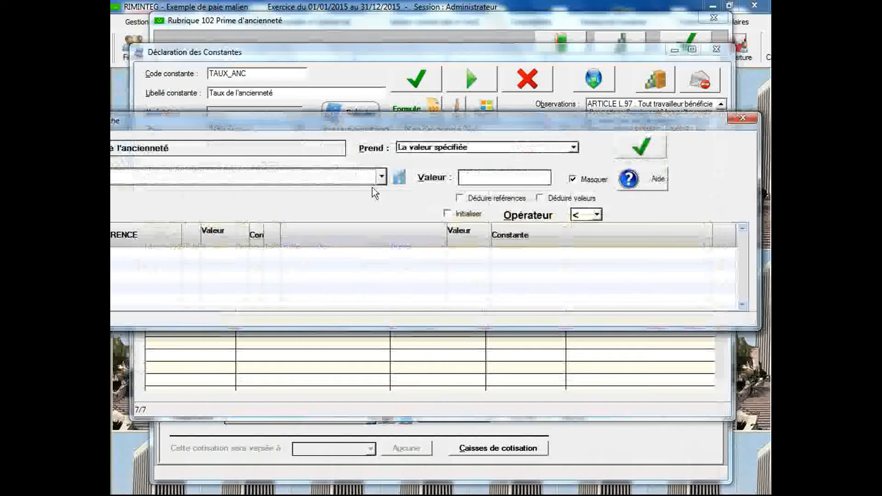
left_click_drag(370, 120, 549, 77)
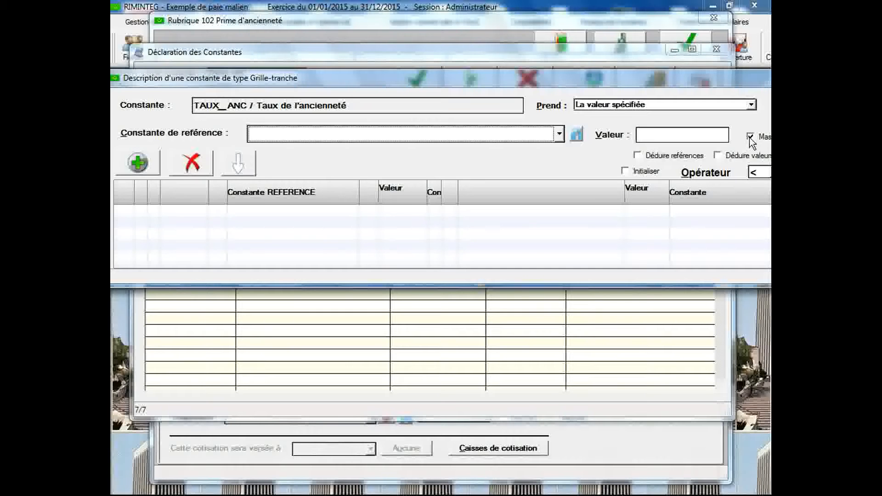
left_click_drag(714, 82, 658, 87)
left_click(761, 145)
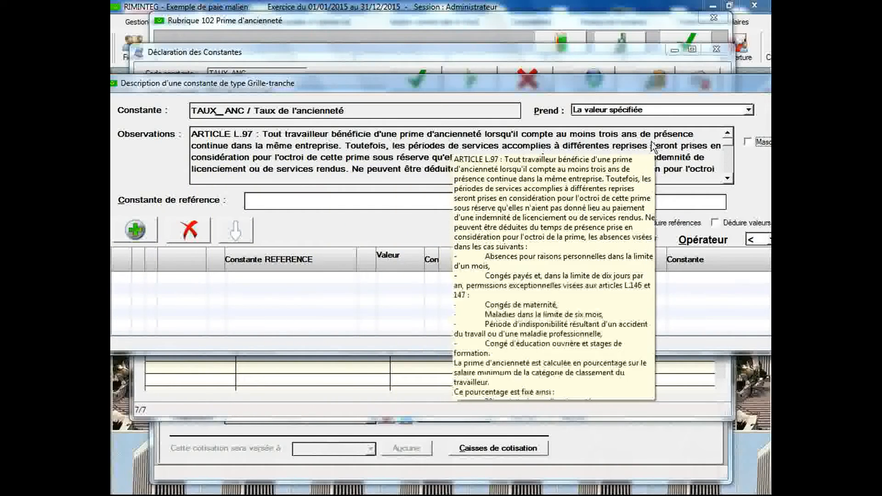
left_click_drag(511, 84, 323, 115)
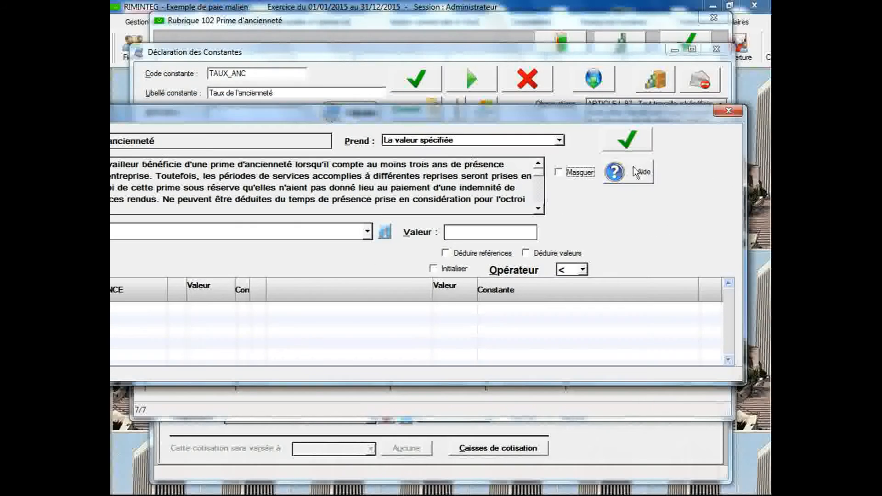
left_click(730, 110)
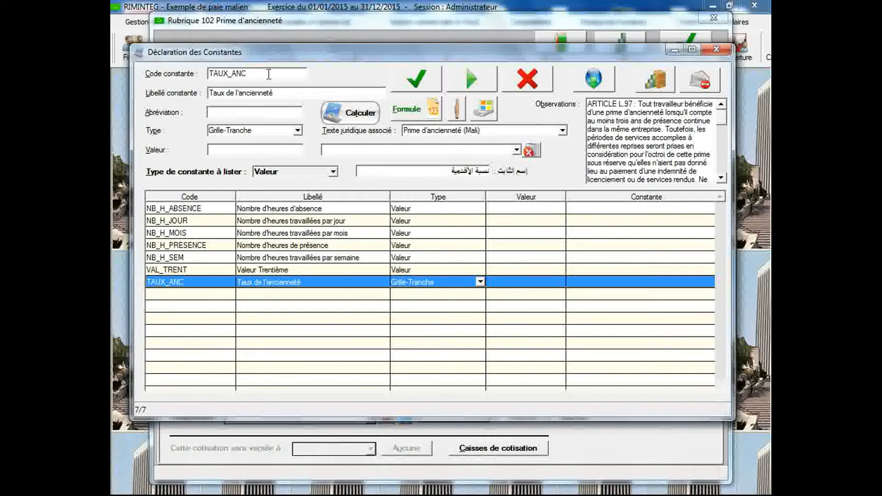
Create and save a Valeur-type constant ANC_AN labelled "Ancienneté en années", with the Arabic name الأقدمية بالسنوات.
left_click(268, 74)
type("A")
key("Tab")
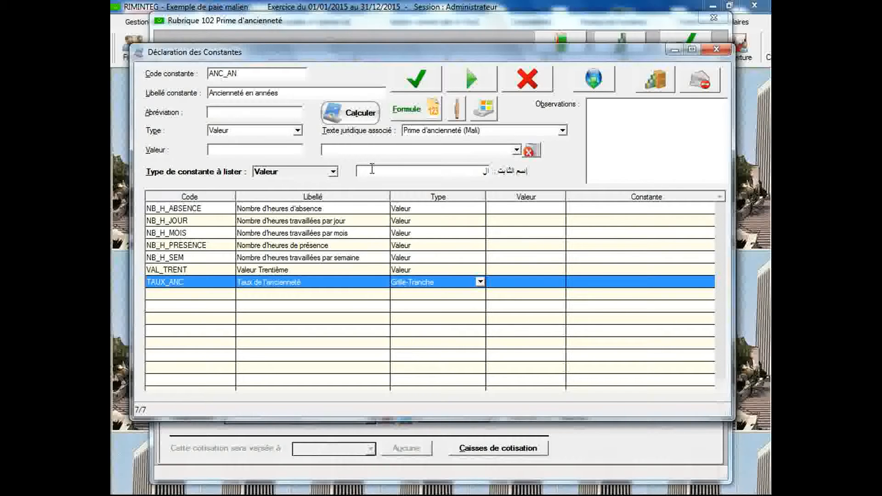
type("ة ب")
left_click(416, 79)
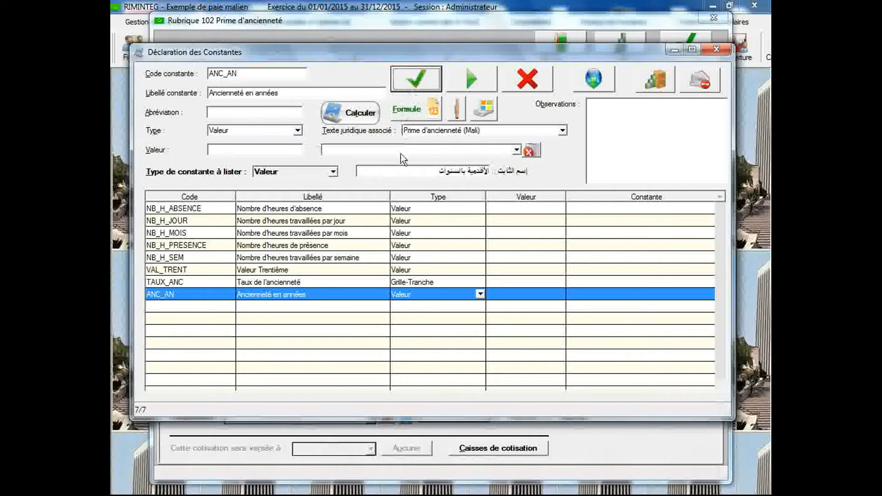
Open the Grille-tranche description of the TAUX_ANC constant and unhide its observations text.
double_click(305, 283)
left_click_drag(318, 111, 517, 79)
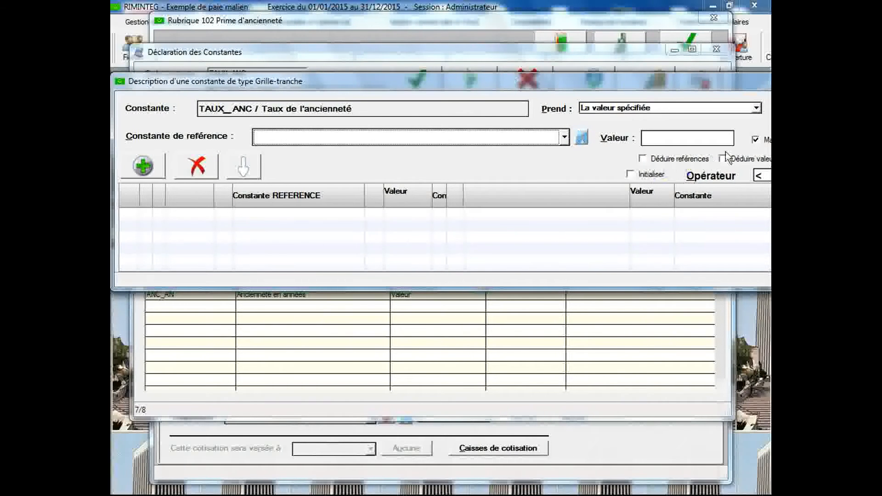
left_click(755, 139)
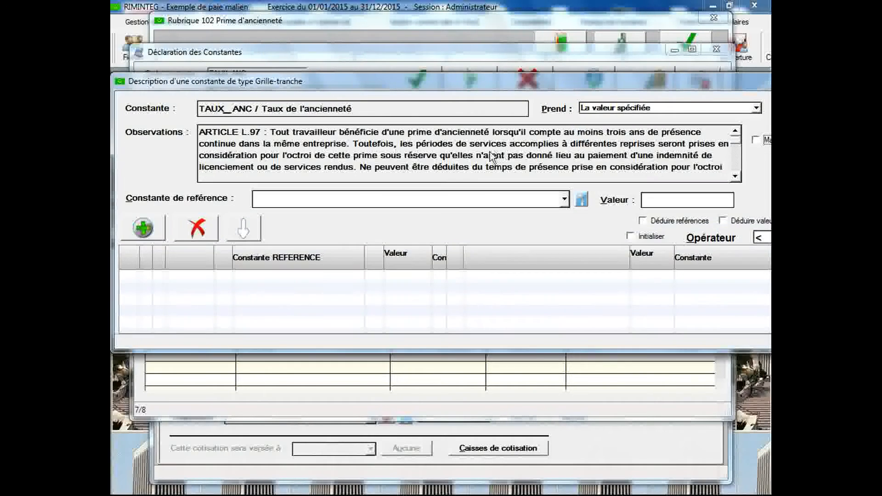
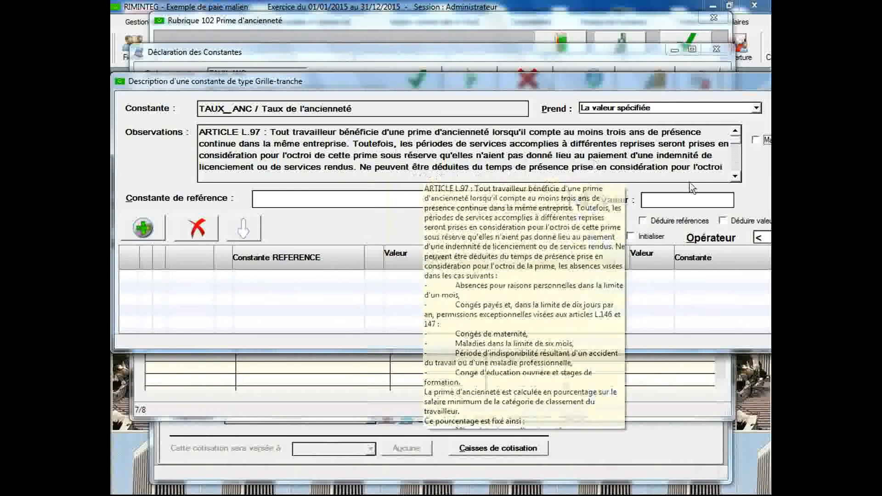
Read through the ARTICLE L.97 observations to find the seniority rates set for each length of service.
left_click(736, 176)
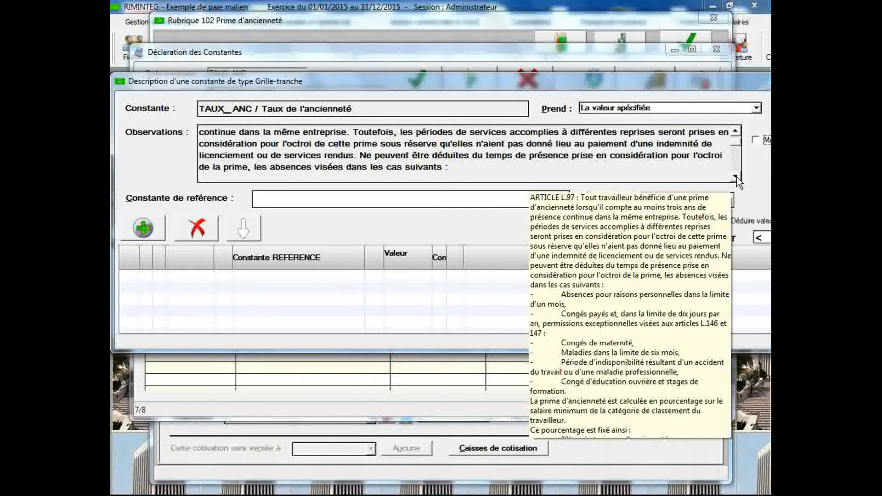
left_click(736, 178)
left_click(736, 178)
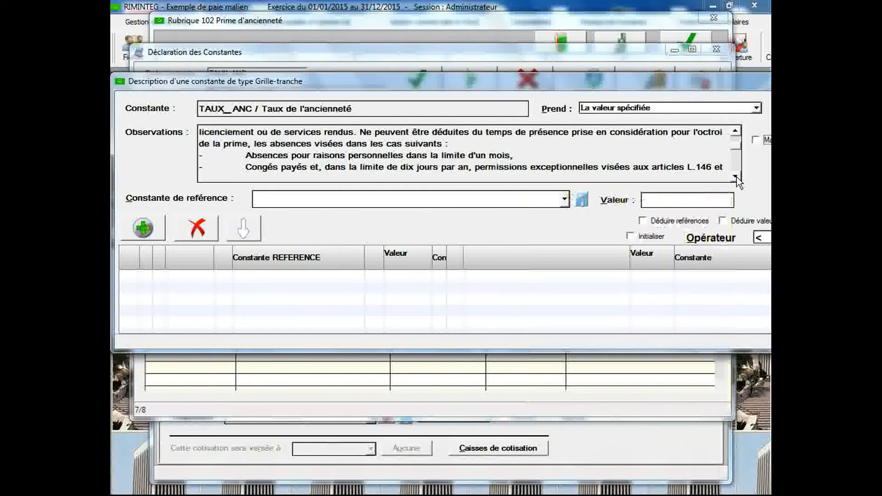
left_click(735, 178)
left_click(736, 178)
left_click(736, 178)
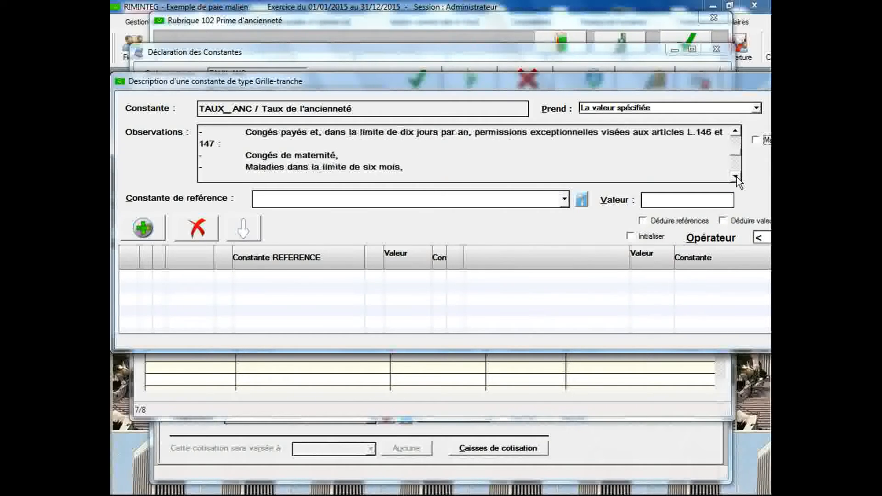
left_click(735, 178)
left_click(735, 177)
left_click(736, 178)
left_click(735, 177)
left_click(736, 178)
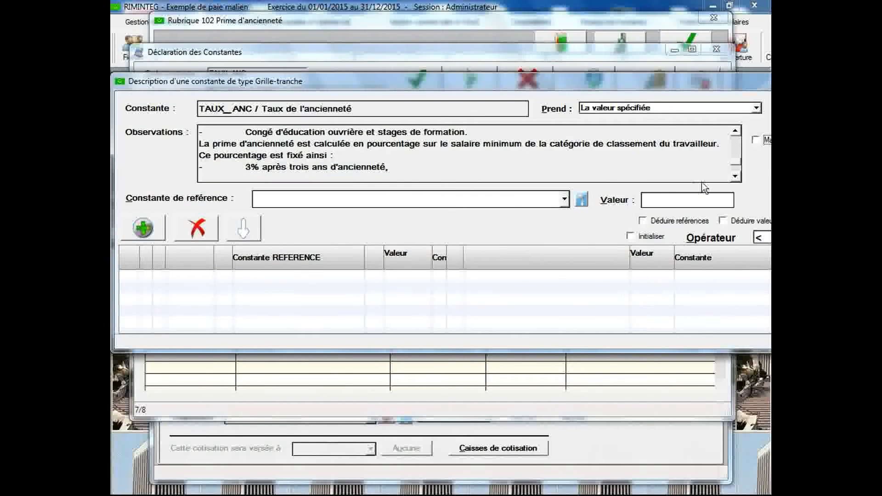
left_click(735, 177)
left_click(735, 176)
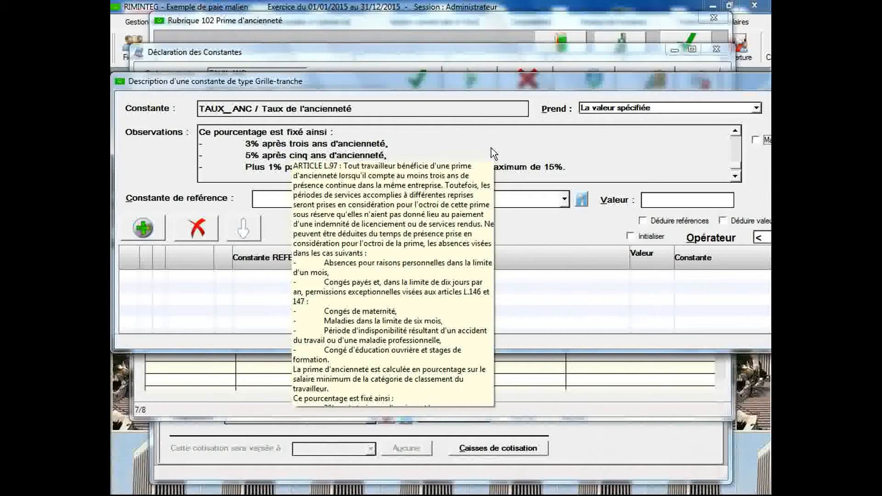
left_click_drag(737, 167, 736, 137)
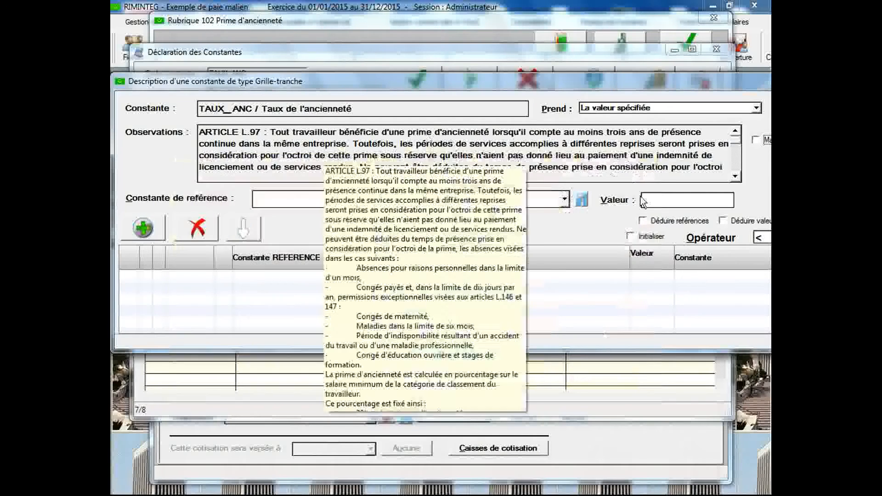
Use ANC_AN / Ancienneté en années as the grid's reference constant and set the comparison operator to <=.
left_click(762, 240)
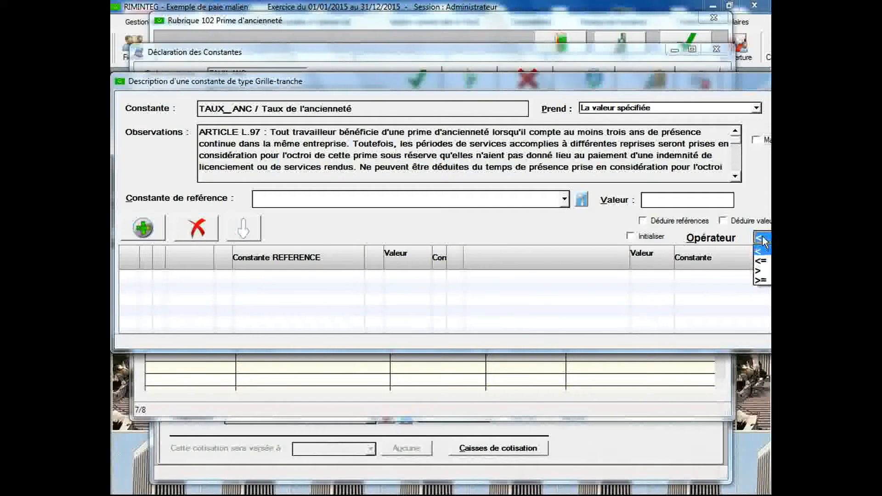
left_click(554, 205)
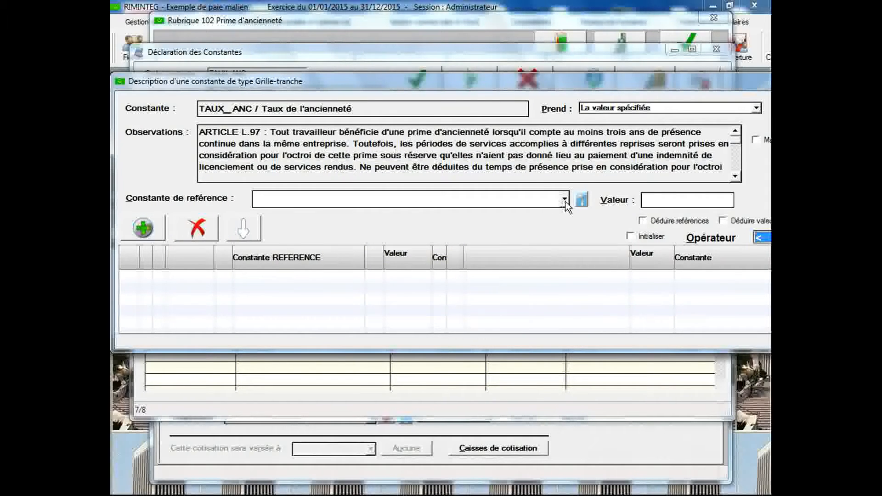
left_click(565, 200)
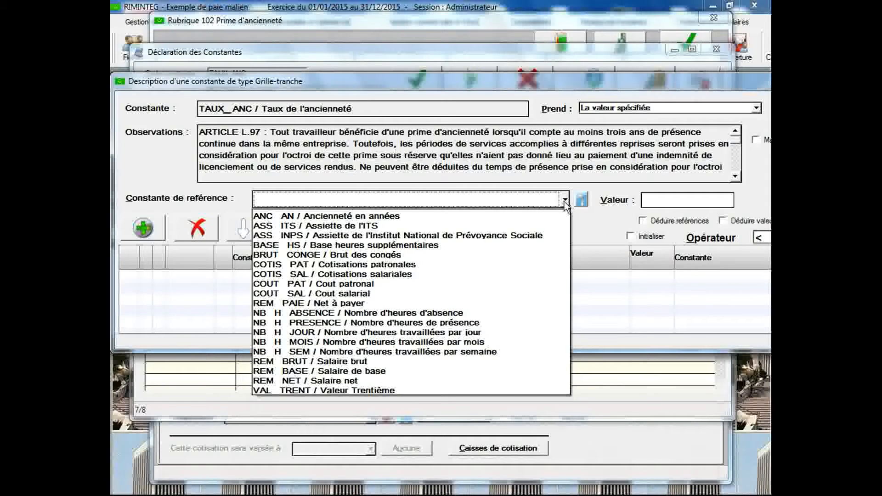
left_click(523, 216)
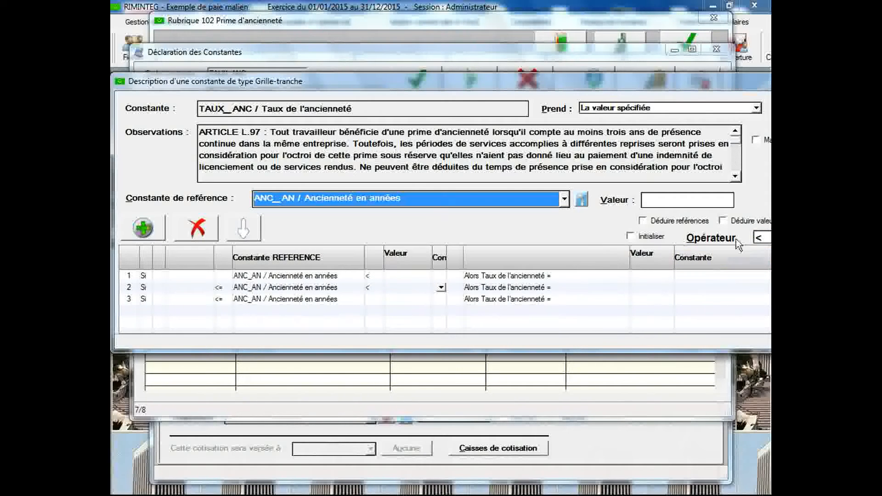
left_click(763, 239)
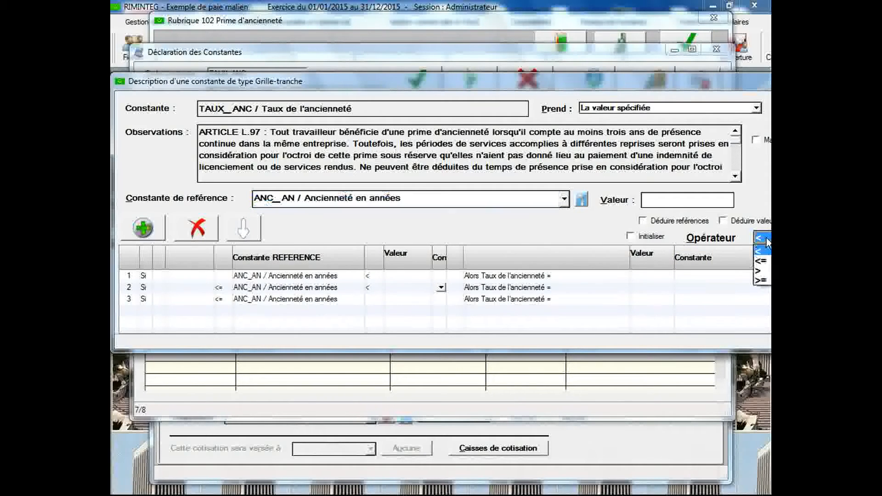
left_click(762, 262)
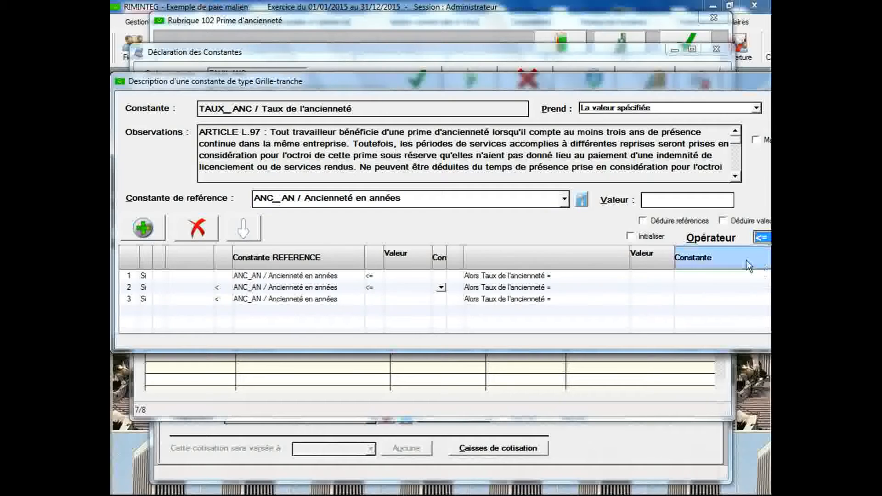
Fill the first three tranches with upper limits 3, 5 and 6 and rates 0, 3 and 5, adding a fourth tranche.
left_click(406, 279)
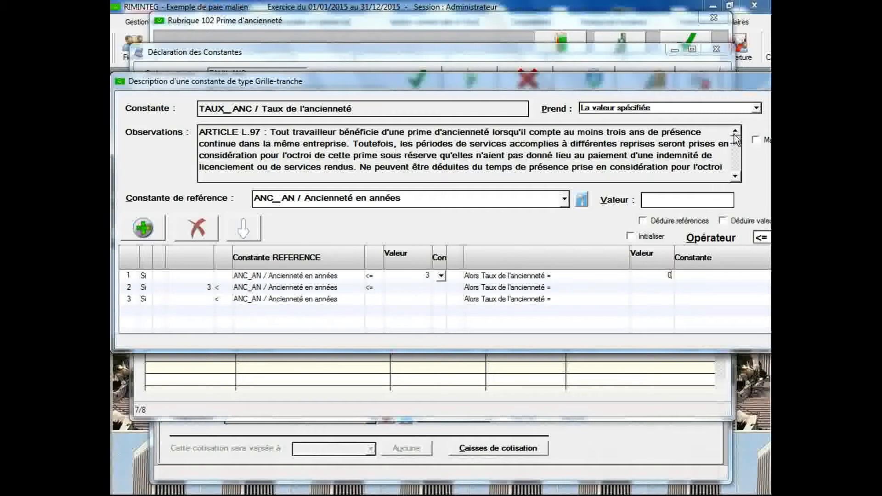
scroll(735, 143, "down", 5)
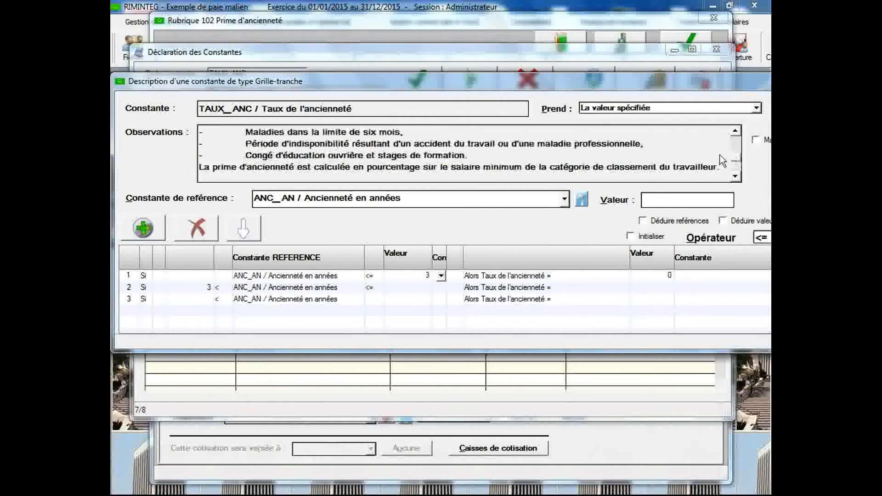
scroll(710, 163, "down", 2)
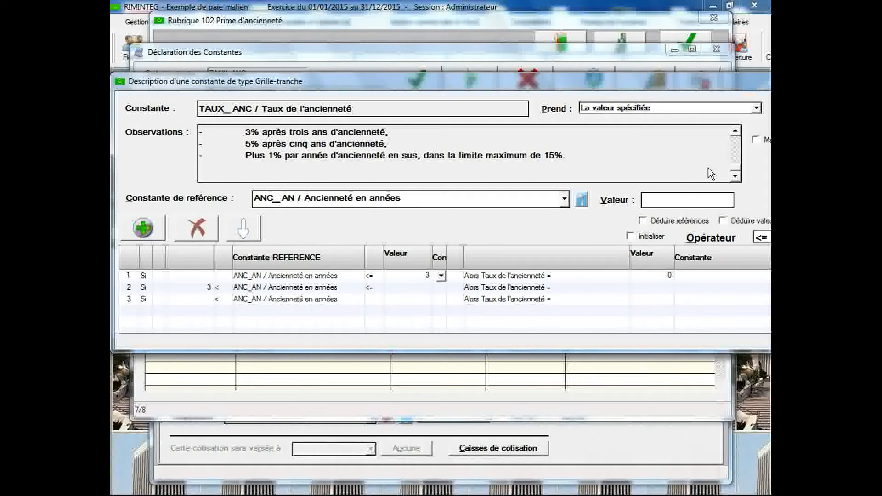
mouse_move(329, 136)
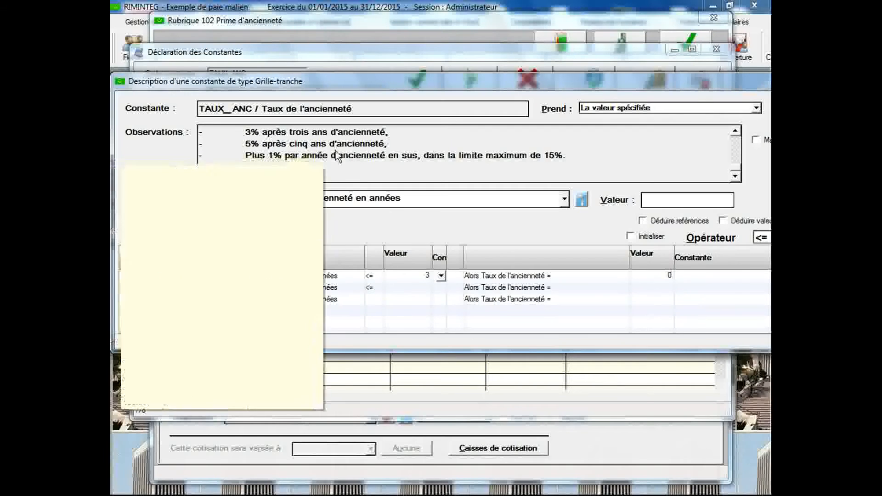
left_click(406, 288)
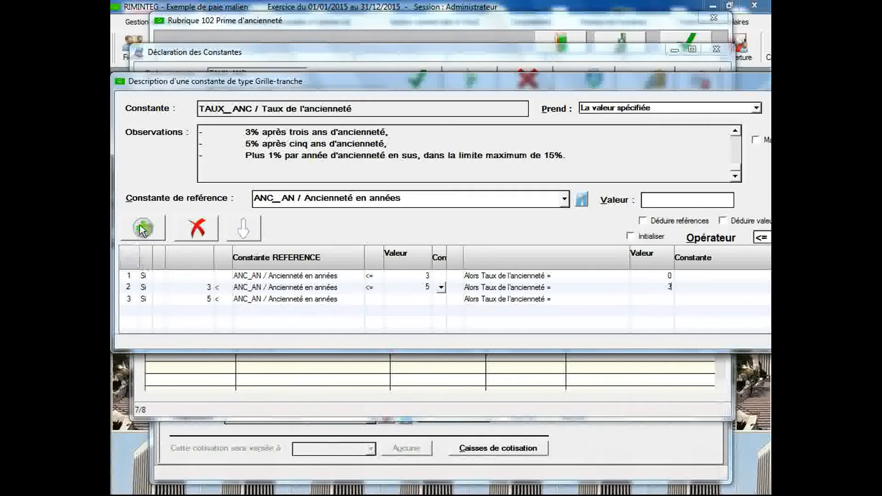
left_click(142, 228)
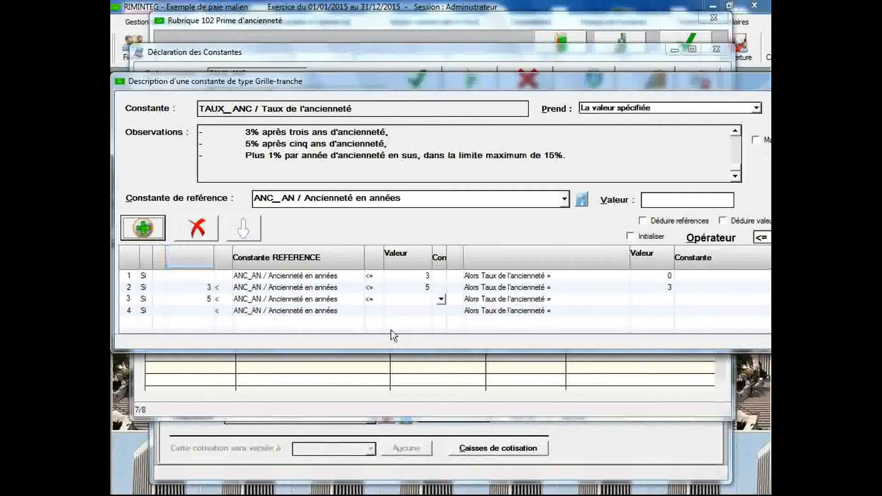
left_click(405, 298)
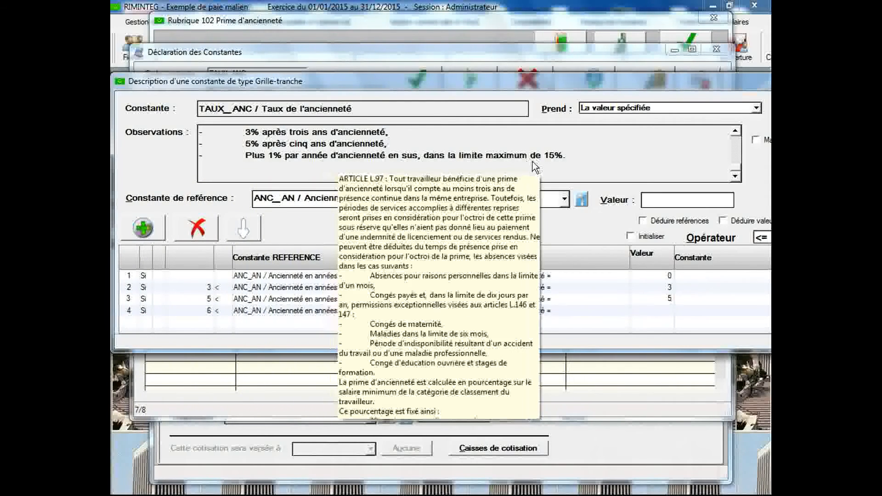
Enlarge the grid window's height and add nine more tranches for a total of 13.
left_click_drag(427, 352, 426, 458)
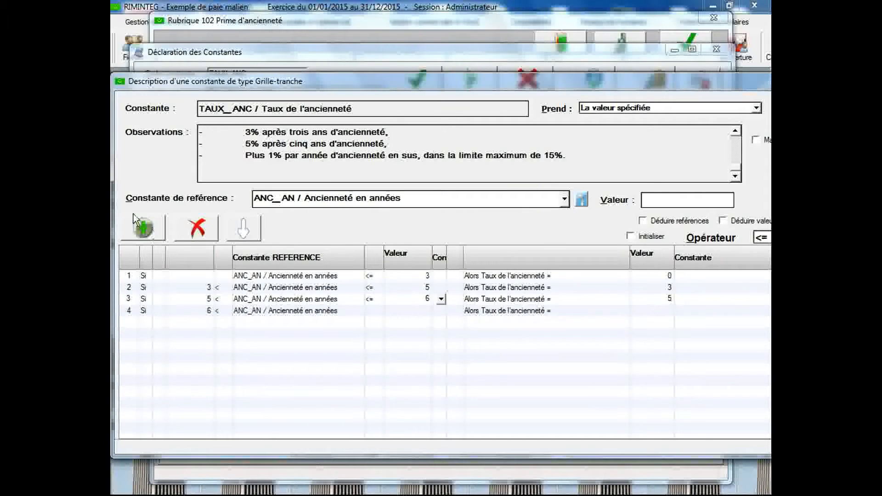
left_click(140, 228)
left_click(142, 229)
left_click(141, 229)
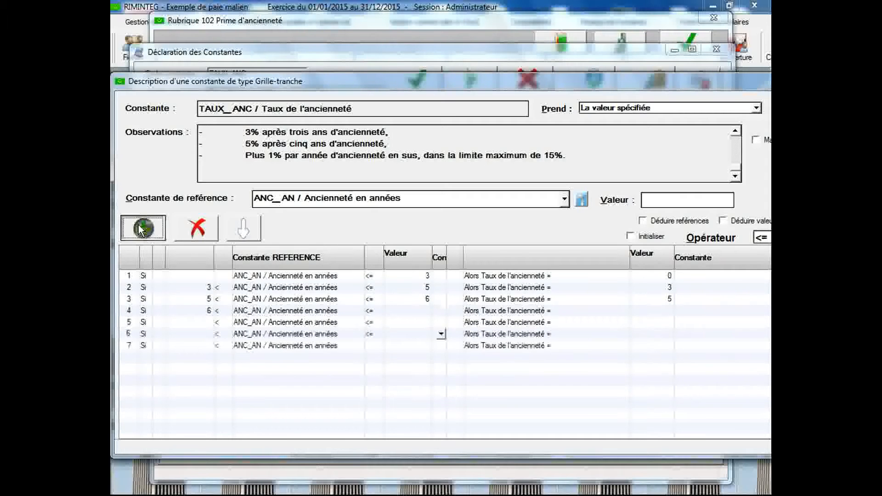
left_click(141, 228)
left_click(141, 229)
left_click(141, 229)
left_click(142, 229)
left_click(141, 228)
left_click(141, 228)
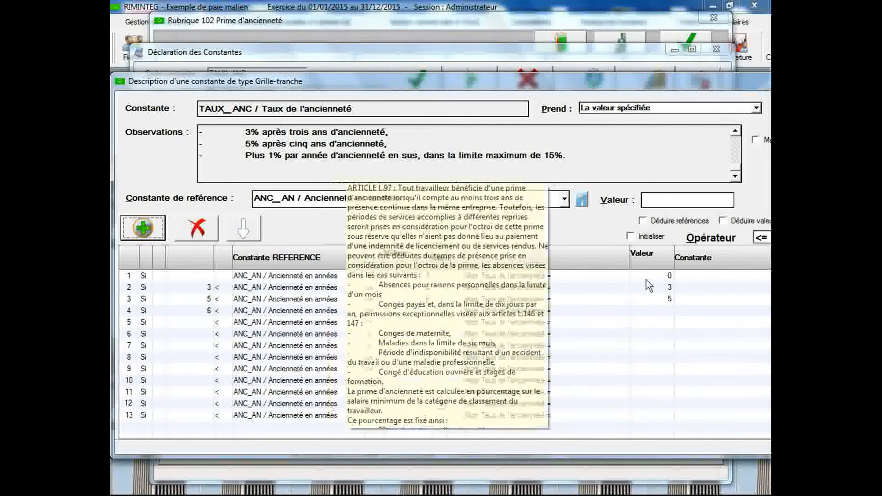
Enter the seniority rates 6 through 15, in increments of one, for tranches 4 to 13 of the TAUX_ANC grid.
left_click(659, 312)
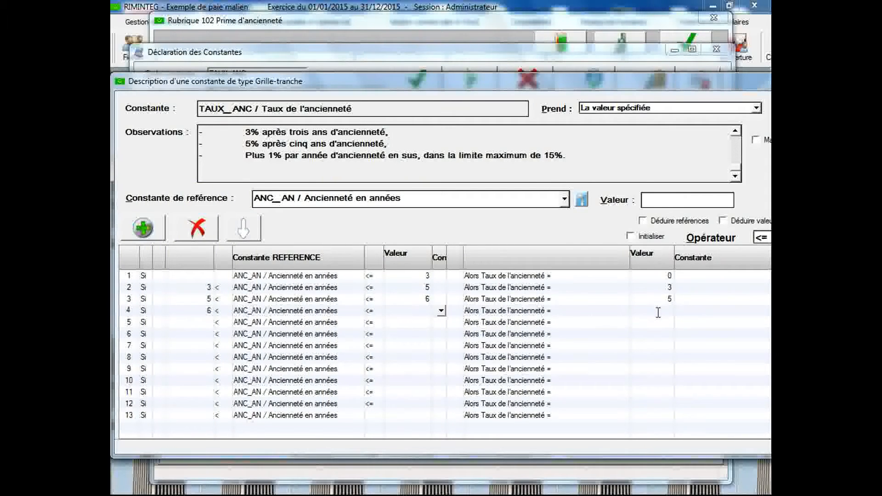
key("Return")
type("7")
key("Return")
key("Return")
key("Return")
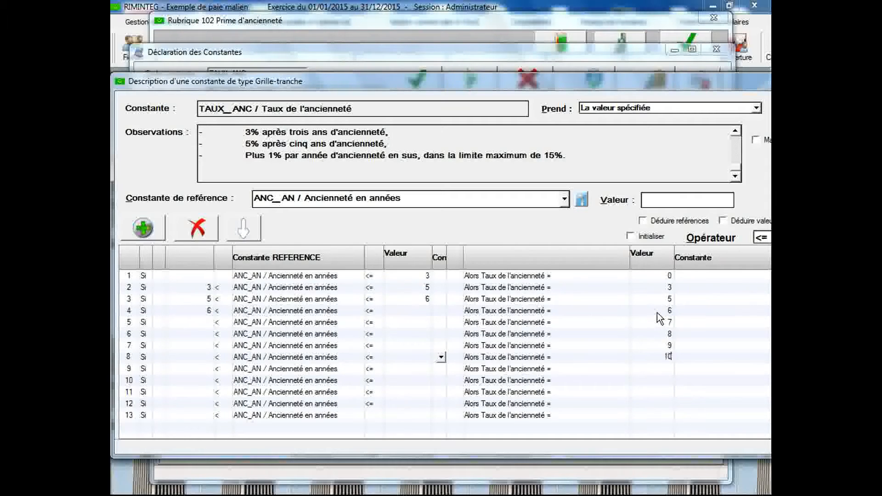
type("10")
key("Return")
type("11")
key("Return")
type("12")
key("Return")
type("13")
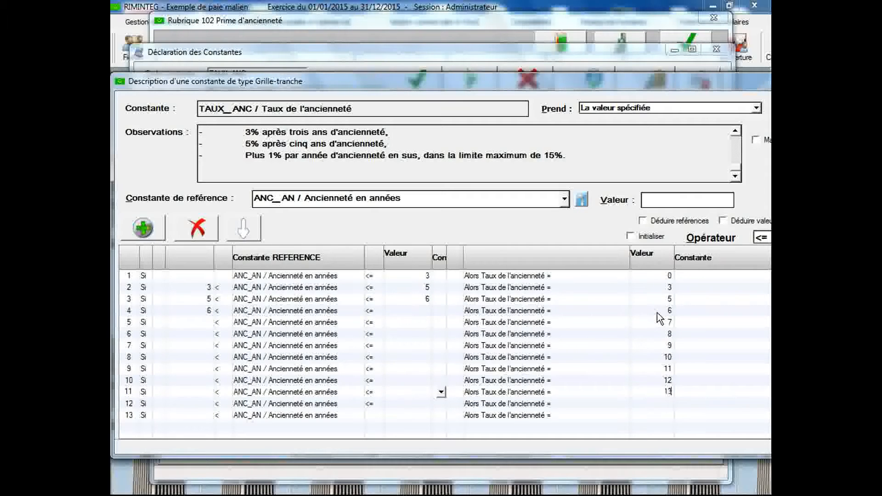
key("Return")
type("14")
key("Return")
type("15")
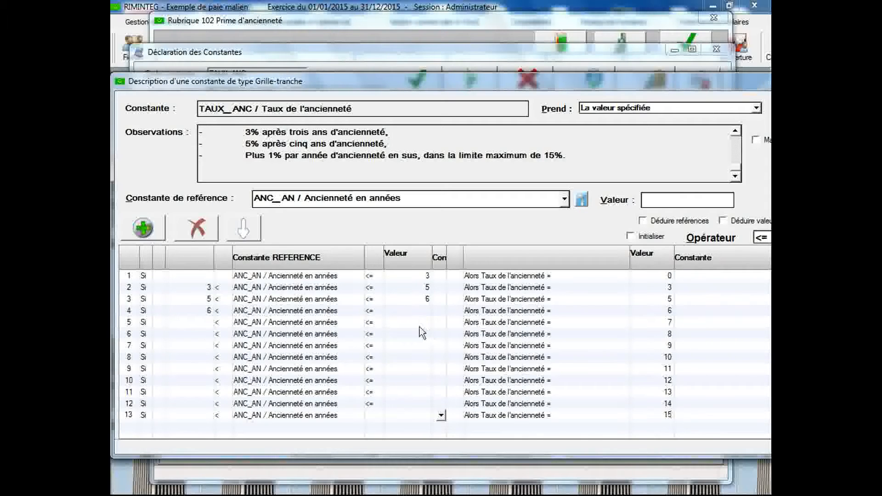
Enter the upper seniority limits 7 through 15 for tranches 4 to 12, leaving tranche 13 without a limit.
left_click(417, 310)
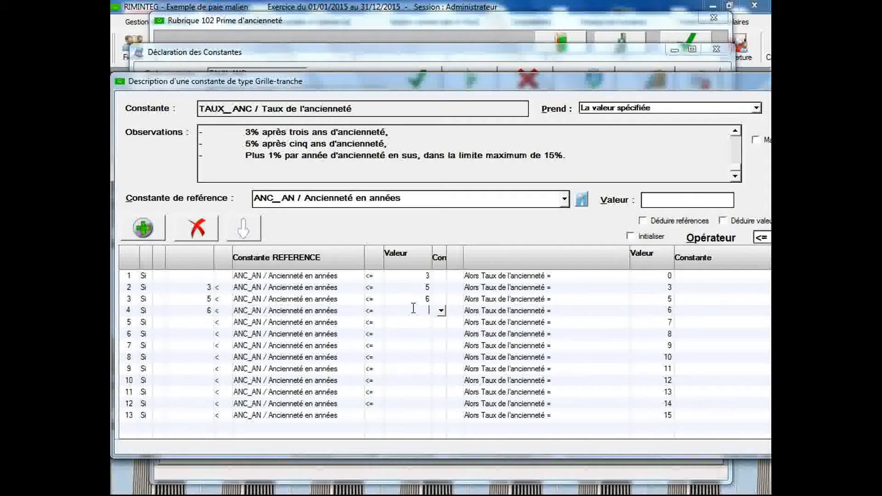
key("Down")
key("Down")
type("9")
key("Down")
type("10")
key("Down")
type("11")
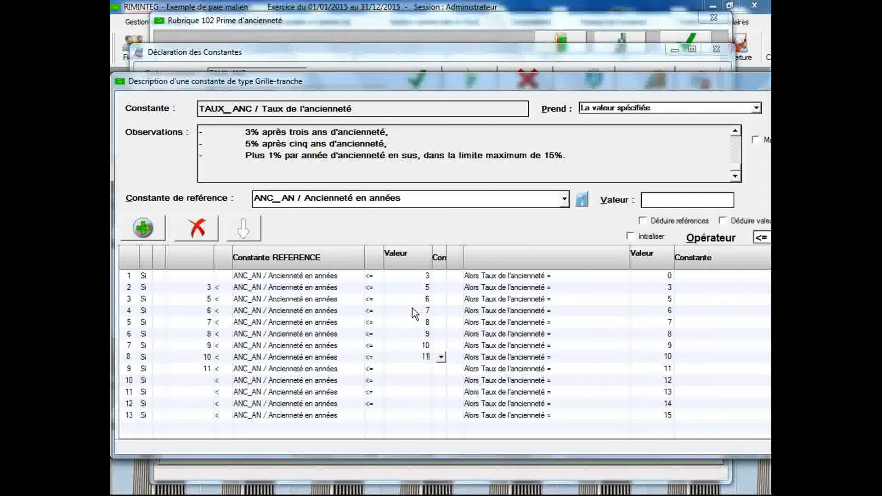
key("Down")
type("12")
key("Down")
type("13")
key("Down")
type("14")
key("Down")
type("15")
key("Down")
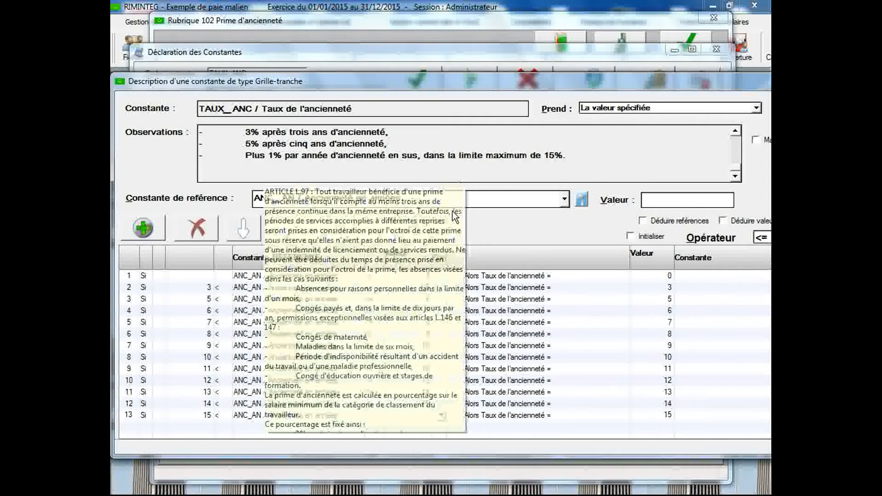
Save the TAUX_ANC tranche grid and close its description window.
left_click_drag(498, 221, 386, 213)
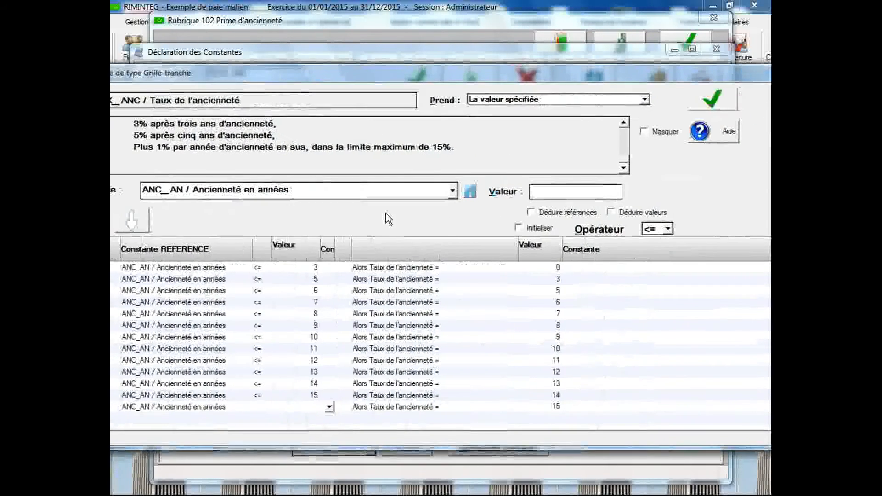
left_click(704, 106)
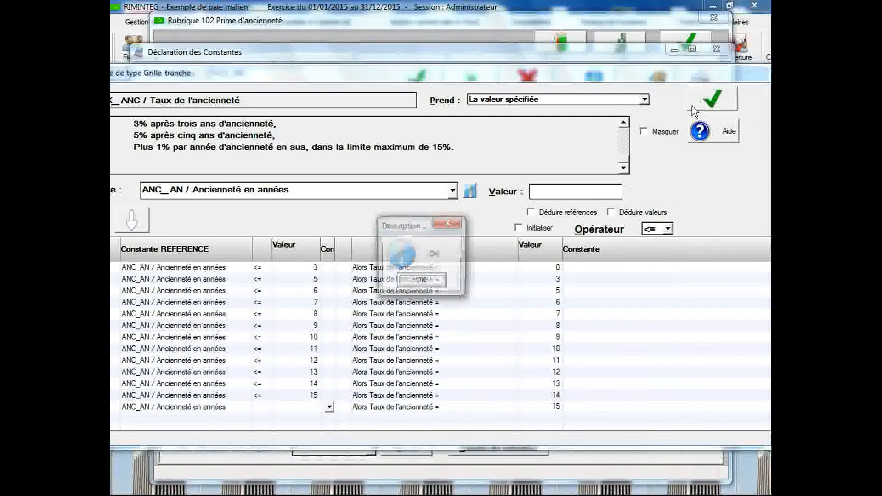
left_click(416, 283)
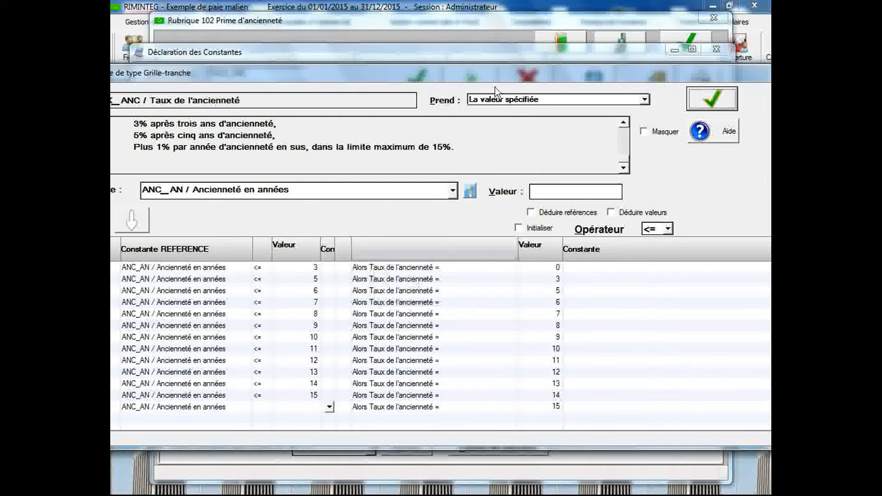
left_click_drag(498, 76, 386, 126)
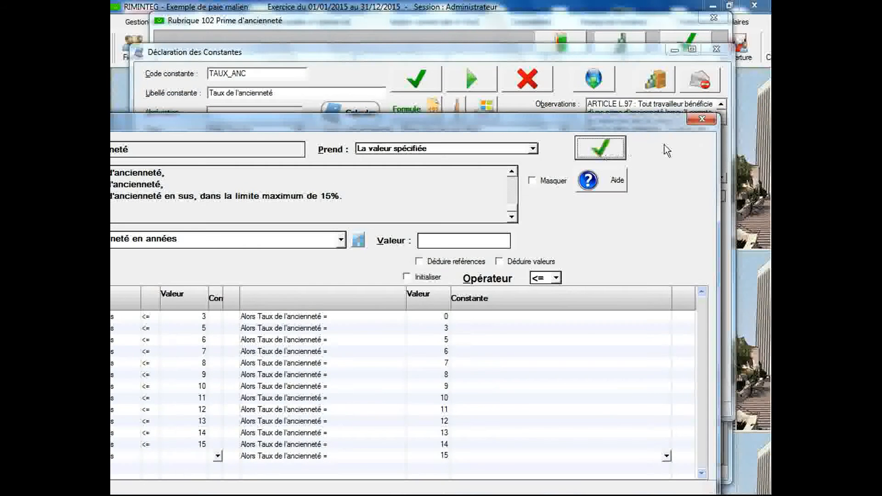
left_click(702, 119)
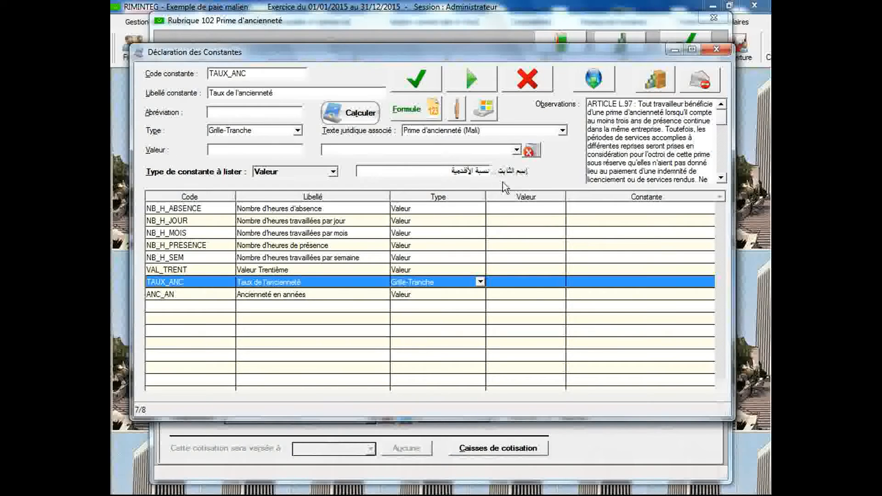
Create the constant PRIME_ANC labelled Prime d'ancienneté with type Arithmétique.
double_click(257, 74)
type("PRIME_ANC")
key("Tab")
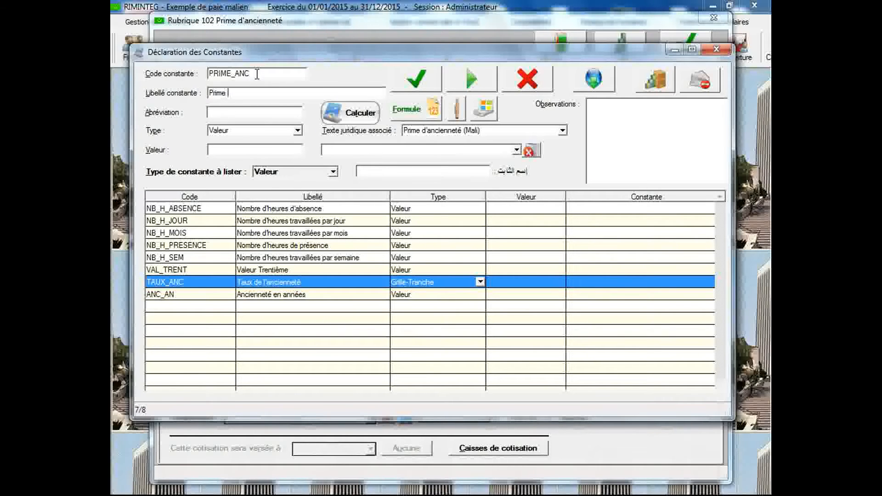
type("Prime d'ancienneté")
left_click(297, 131)
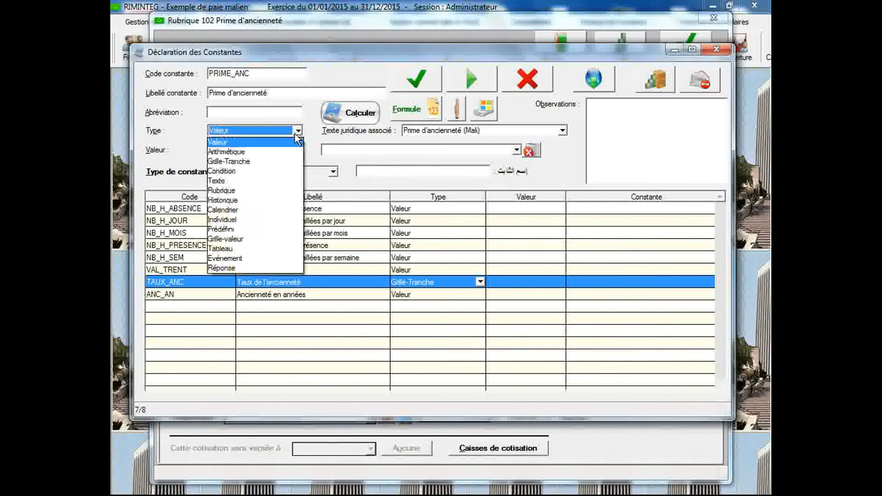
left_click(283, 151)
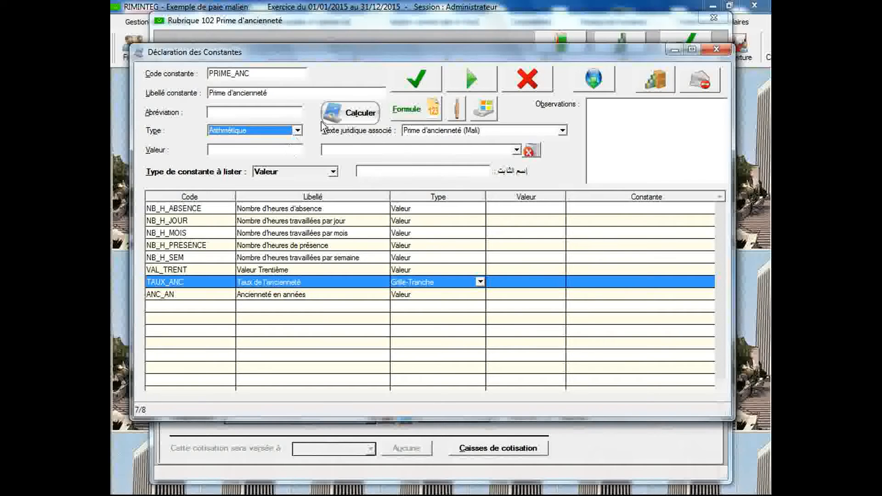
left_click(415, 82)
Open the PRIME_ANC formula and enter REM_BASE (Salaire de base) multiplied by TAUX_ANC (Taux de l'ancienneté).
double_click(335, 305)
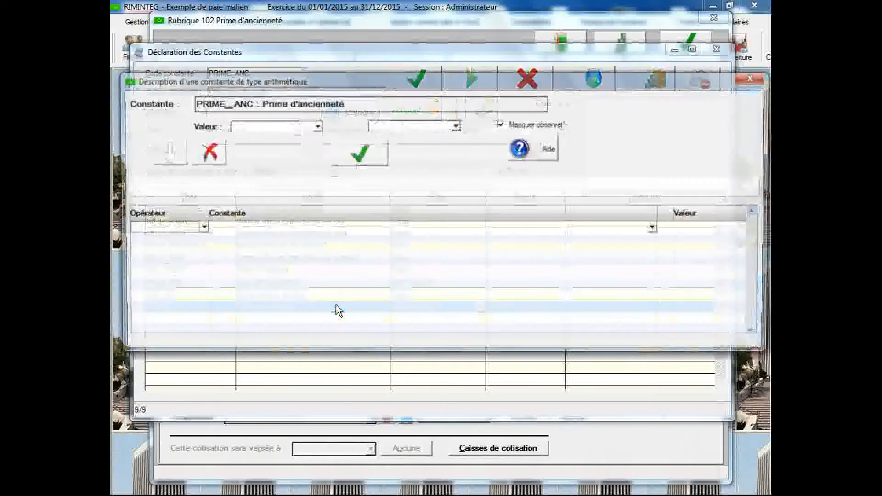
left_click(353, 231)
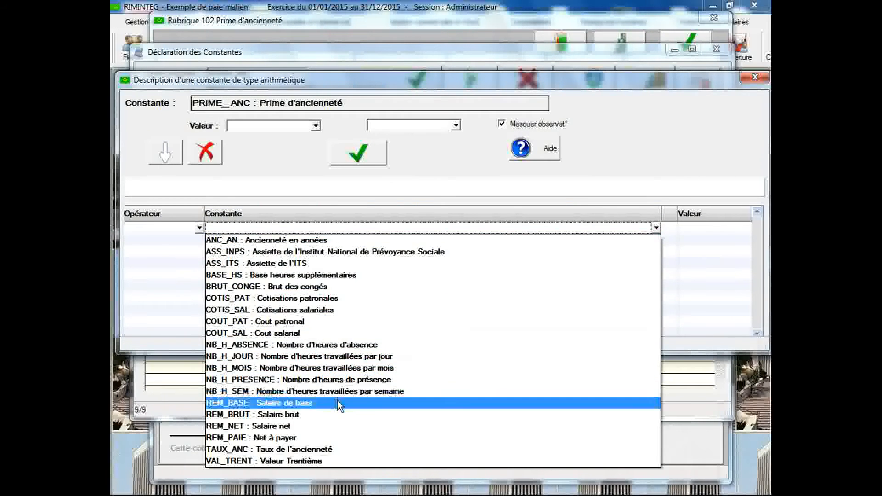
left_click(338, 403)
left_click(200, 239)
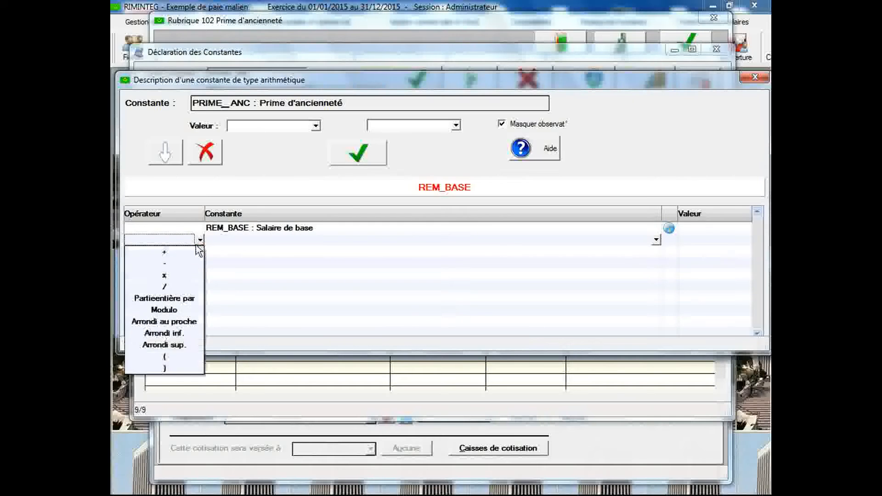
left_click(191, 275)
left_click(223, 239)
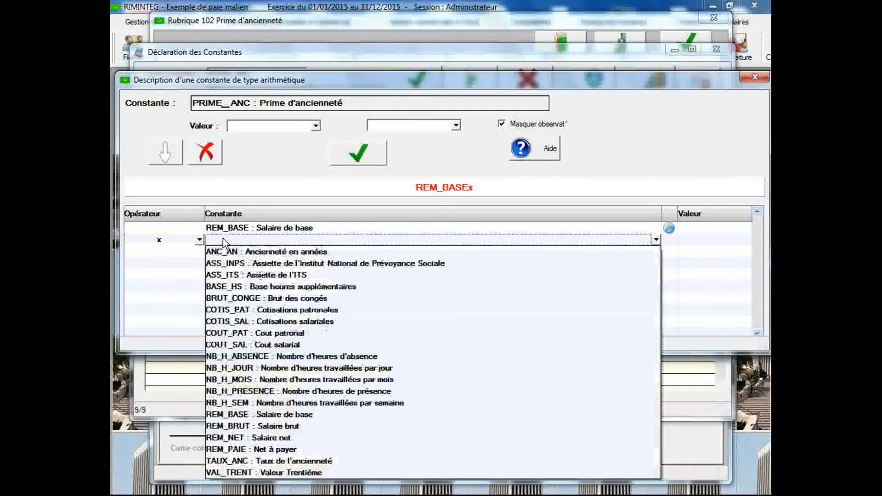
left_click(244, 460)
Divide the PRIME_ANC formula by 100, save it and close the formula window.
left_click(199, 253)
left_click(199, 254)
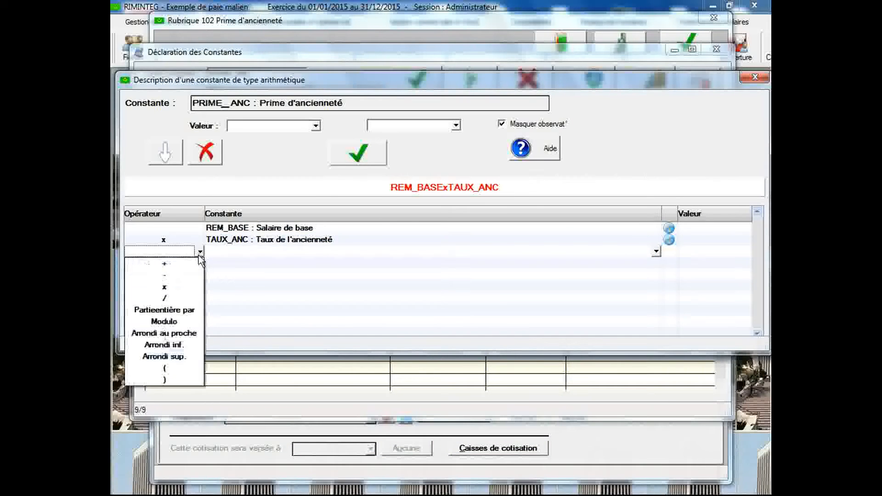
left_click(193, 299)
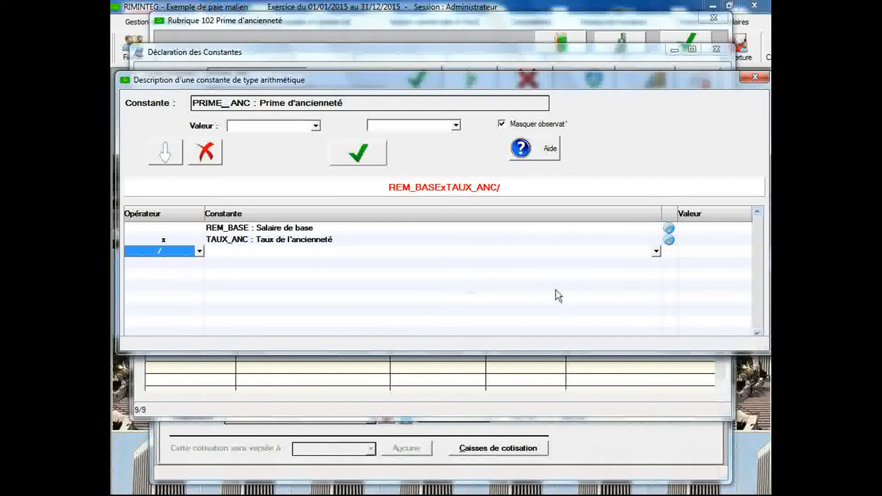
left_click(696, 251)
type("100")
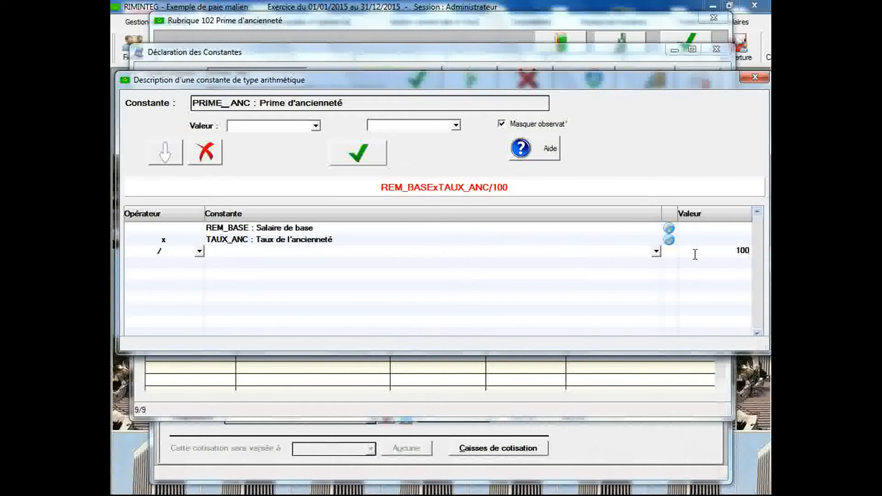
left_click(354, 154)
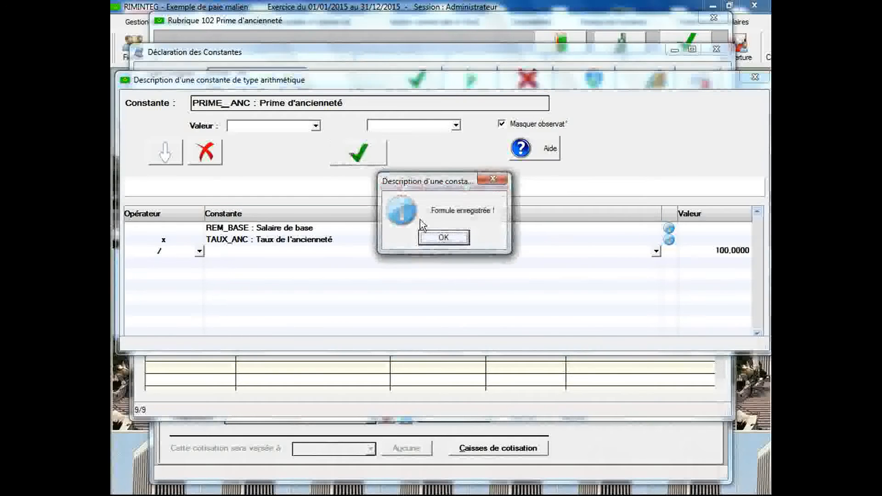
left_click(437, 239)
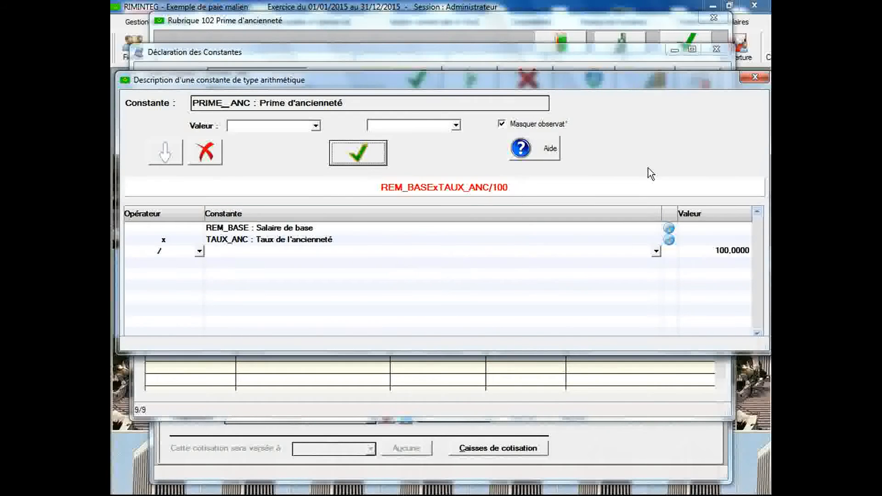
left_click(755, 77)
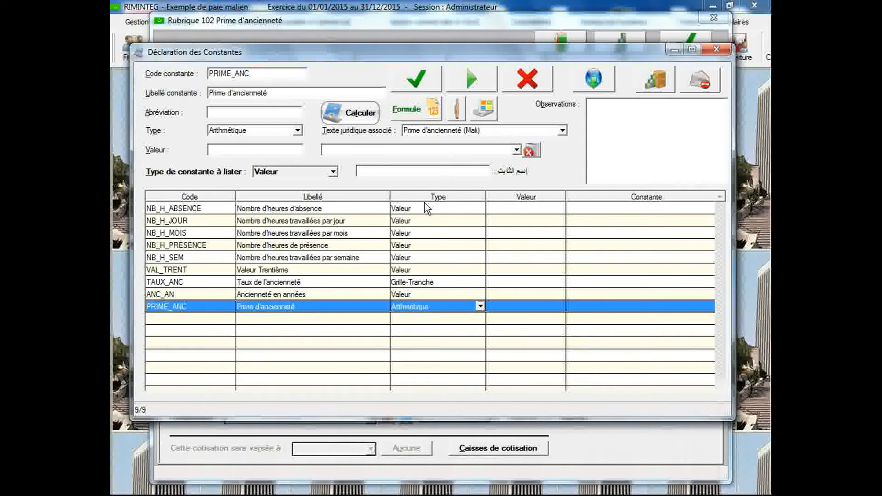
Bring up the constant calculator below the list, and give the REM_BASE constant a value of 50000.
left_click(358, 122)
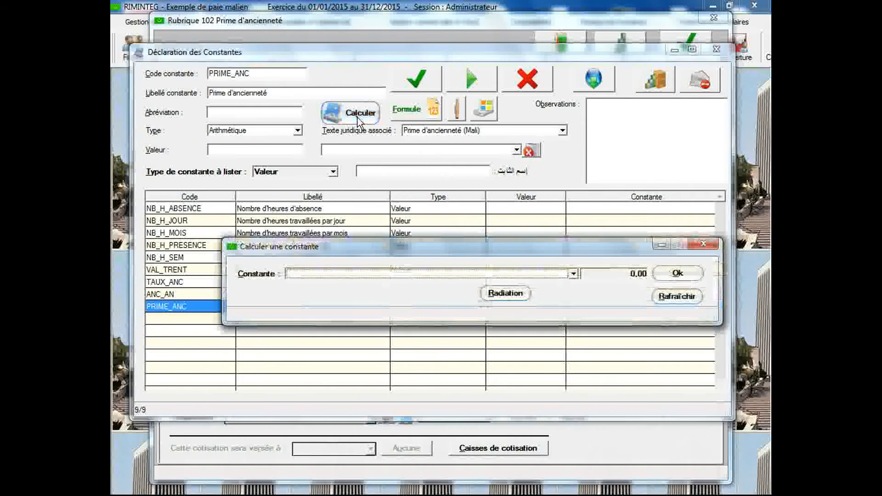
left_click_drag(376, 248, 332, 341)
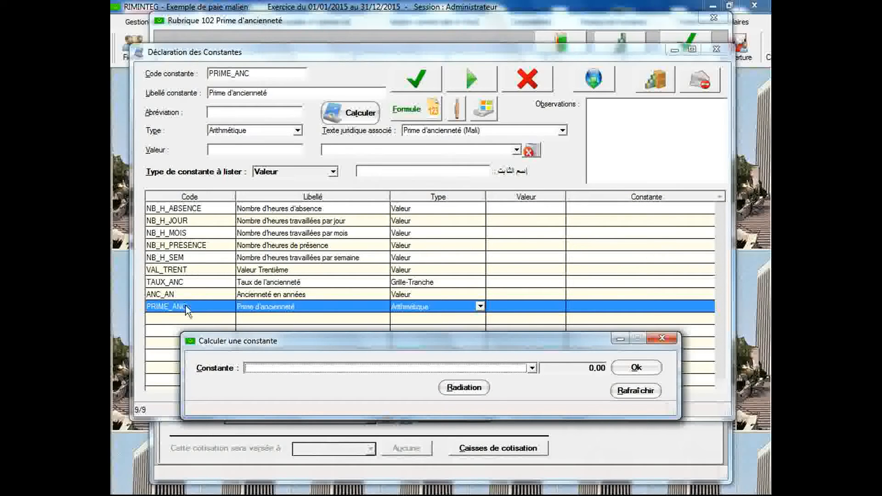
left_click(256, 73)
type("REM_BASE")
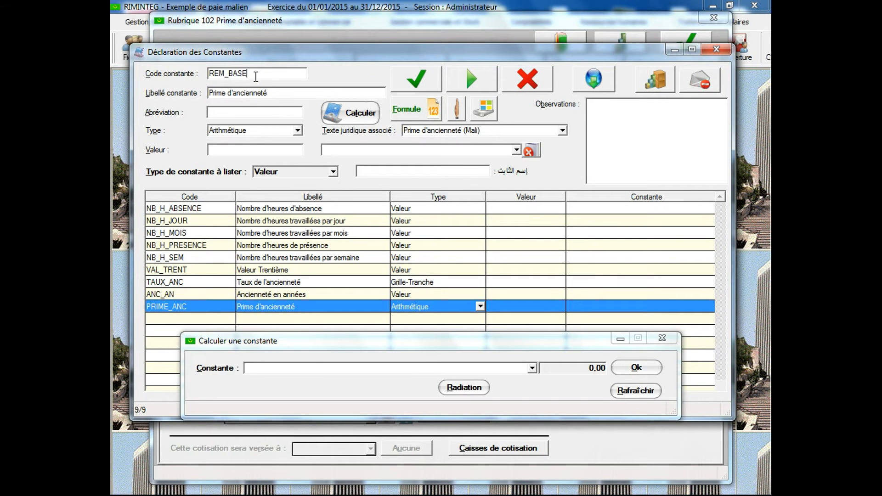
key("Tab")
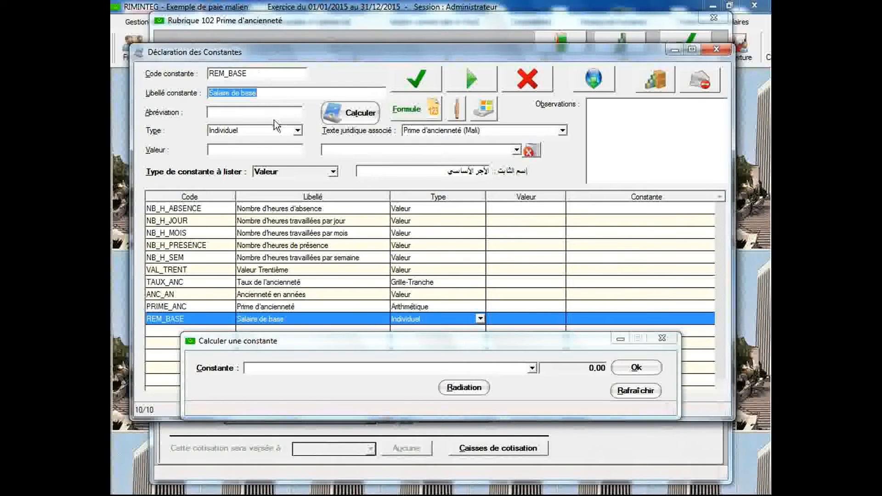
left_click(291, 149)
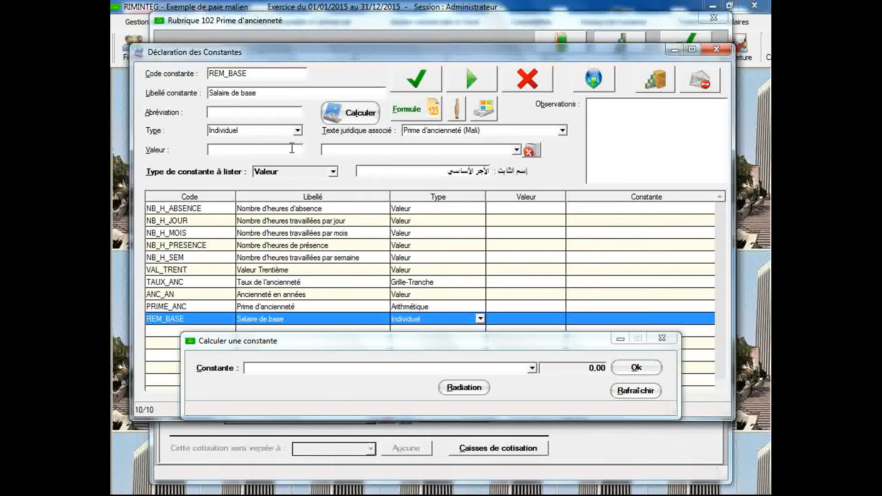
type("50000")
left_click(410, 86)
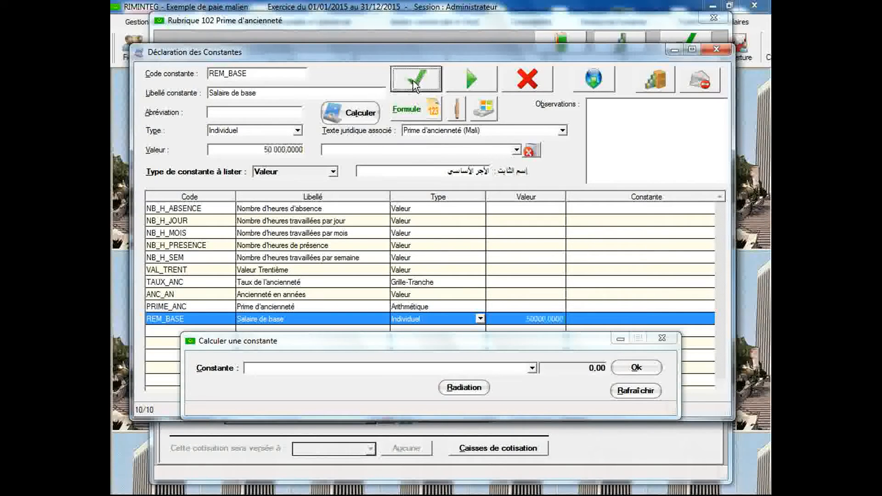
Set the ANC_AN constant to 4 and calculate PRIME_ANC / Prime d'ancienneté to test its formula.
left_click(290, 294)
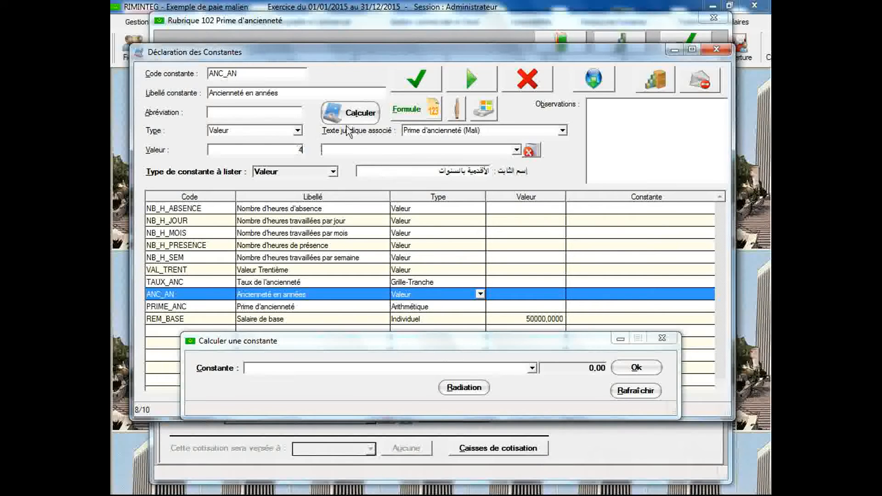
left_click(416, 79)
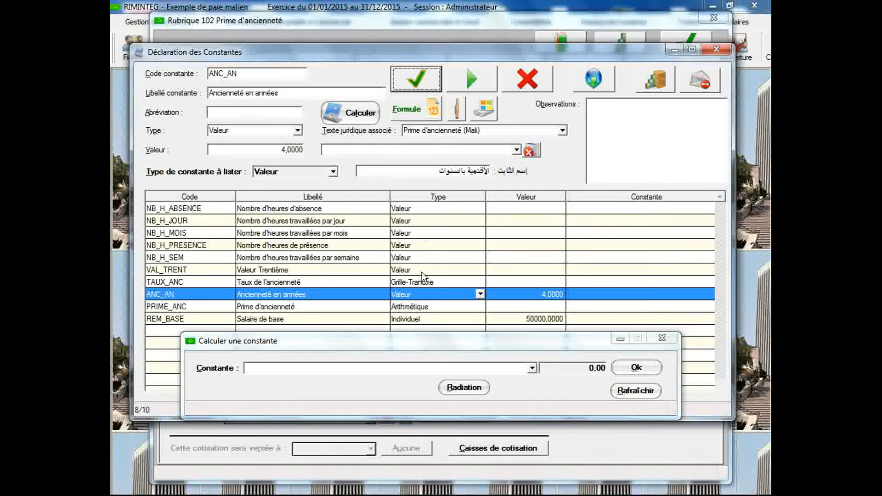
left_click(532, 368)
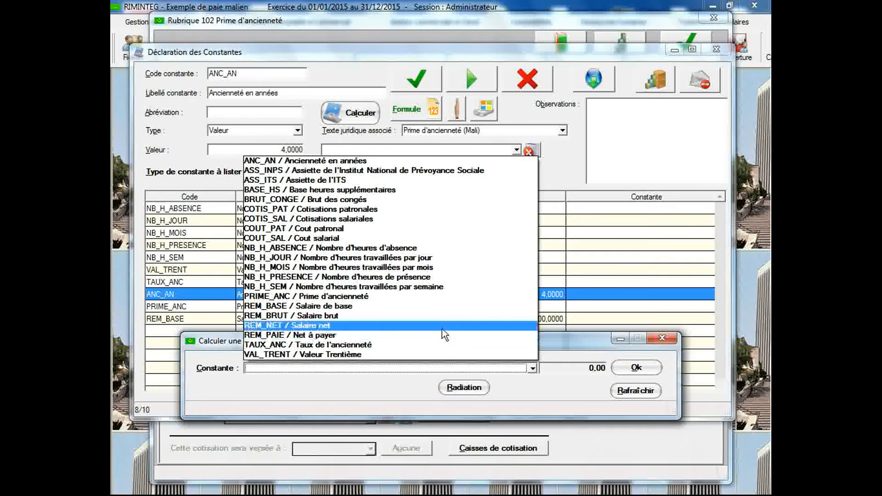
left_click(437, 296)
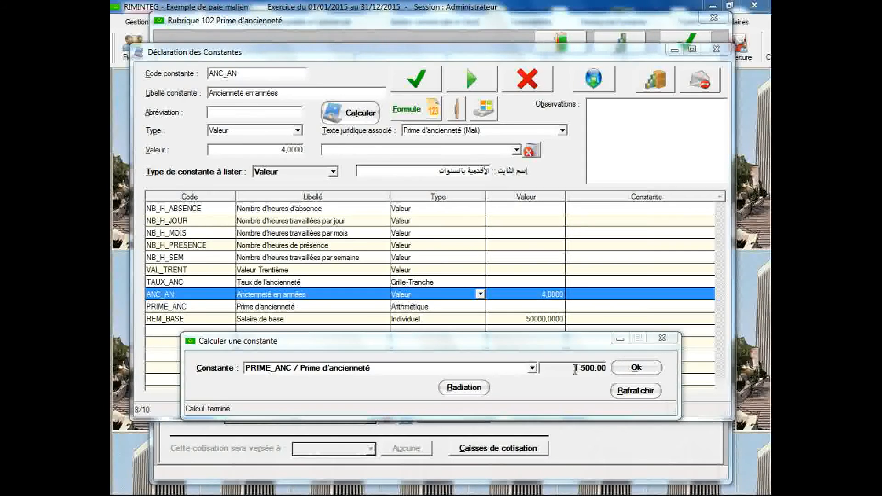
Calculate TAUX_ANC / Taux de l'ancienneté, and change the saved value of the ANC_AN constant to 9.
left_click(532, 368)
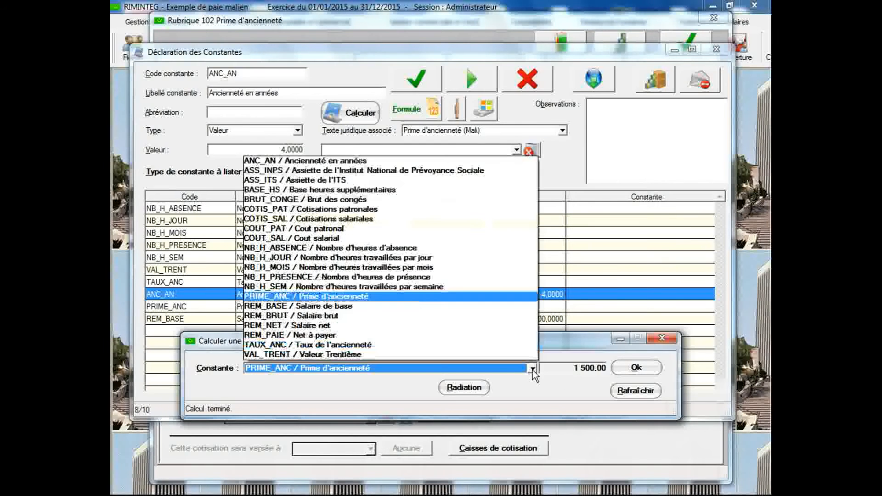
left_click(462, 343)
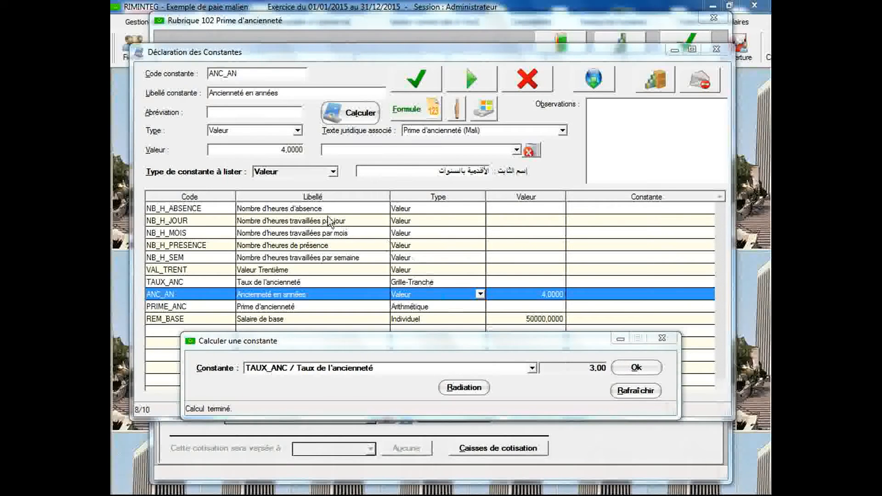
left_click(283, 154)
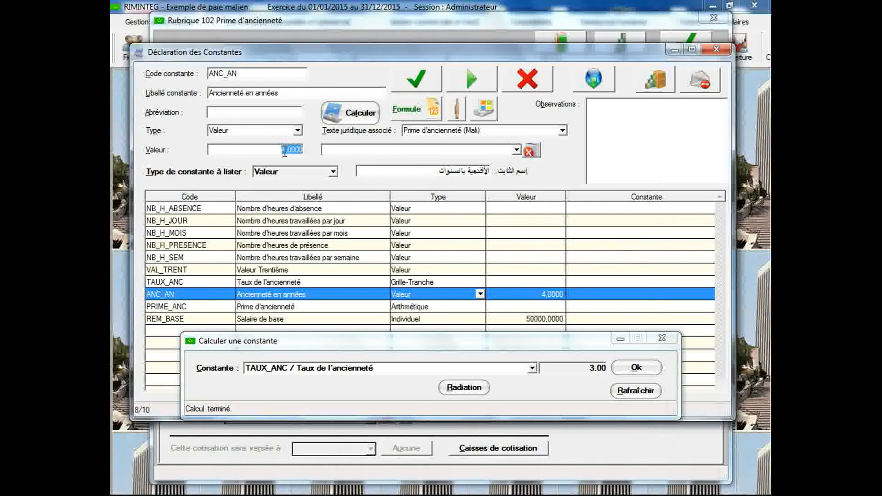
type("9")
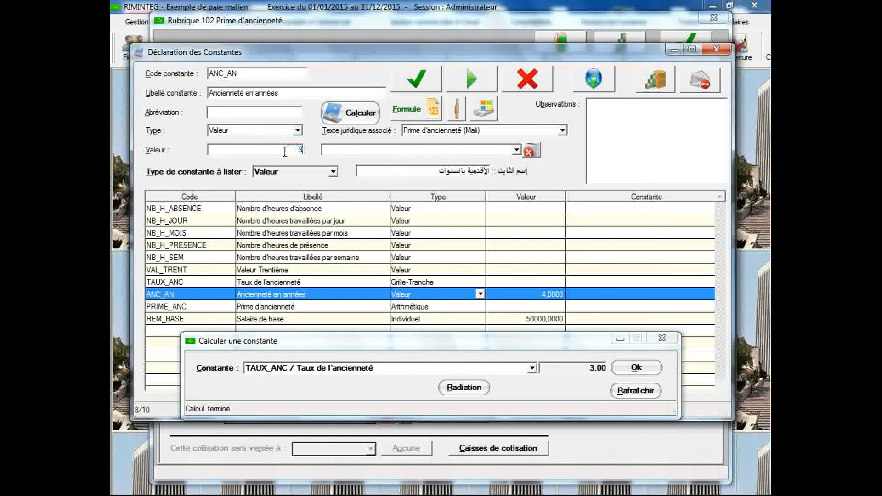
left_click(417, 79)
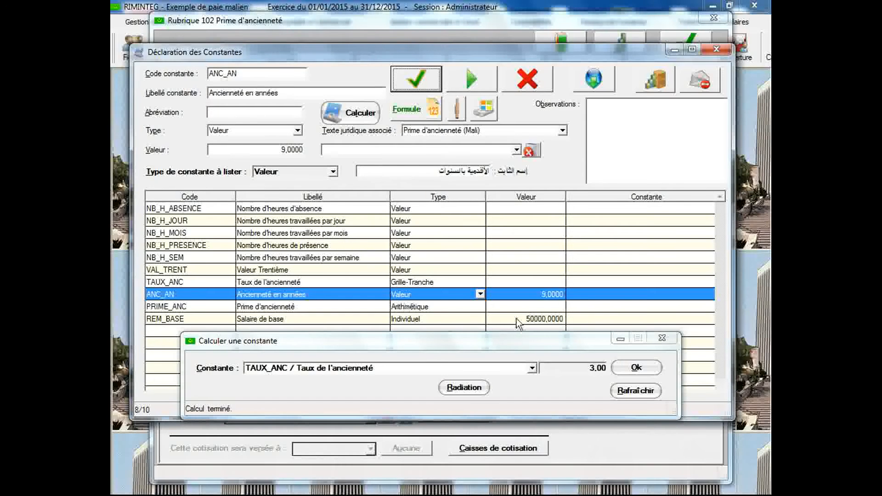
Calculate PRIME_ANC / Prime d'ancienneté and TAUX_ANC / Taux de l'ancienneté for nine years of seniority.
left_click(532, 368)
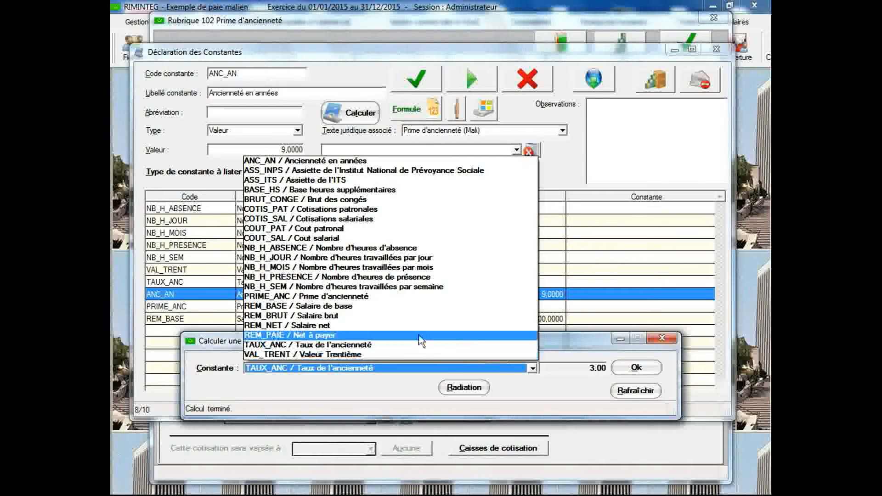
left_click(390, 296)
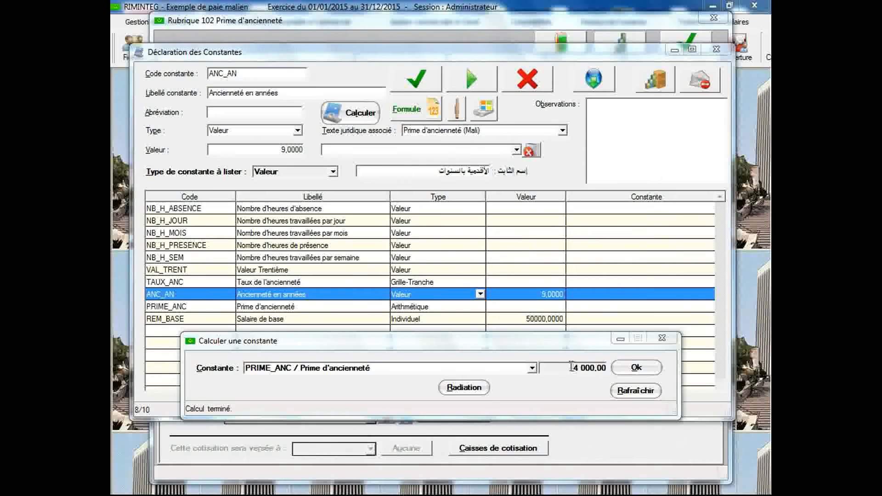
left_click(523, 368)
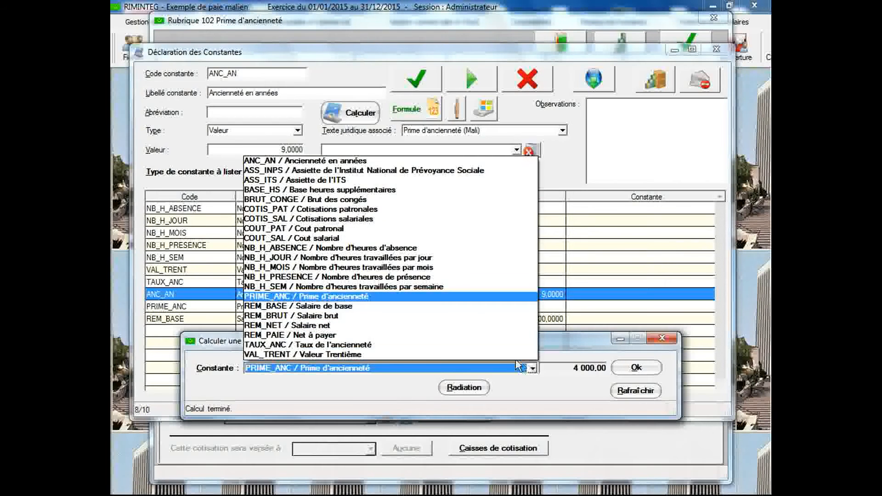
left_click(434, 345)
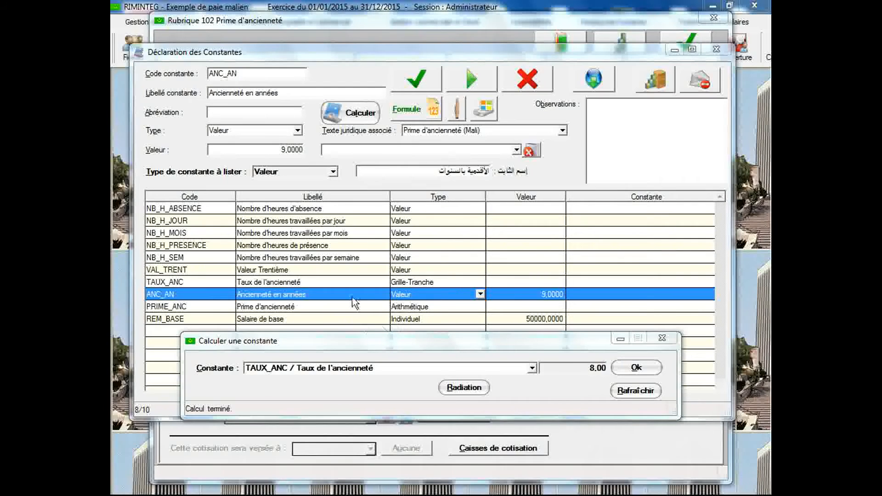
Open the TAUX_ANC grid to examine its seniority brackets and rates, and close it again.
double_click(274, 282)
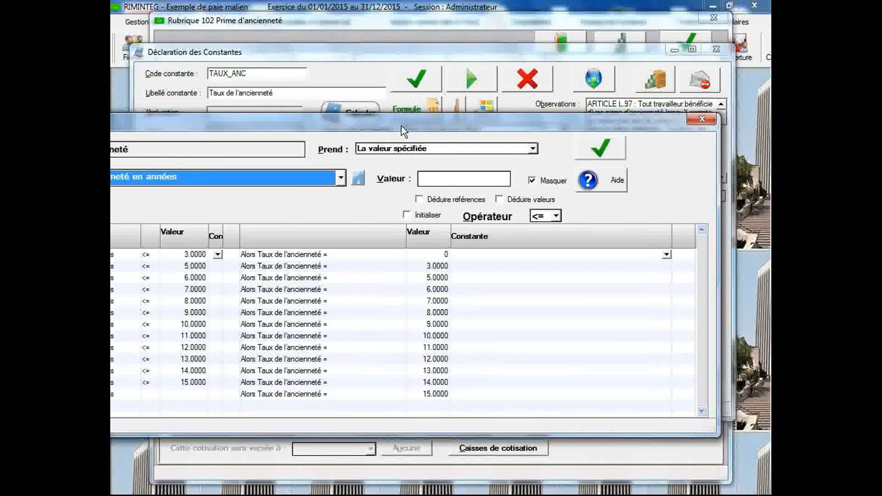
left_click_drag(402, 127, 459, 114)
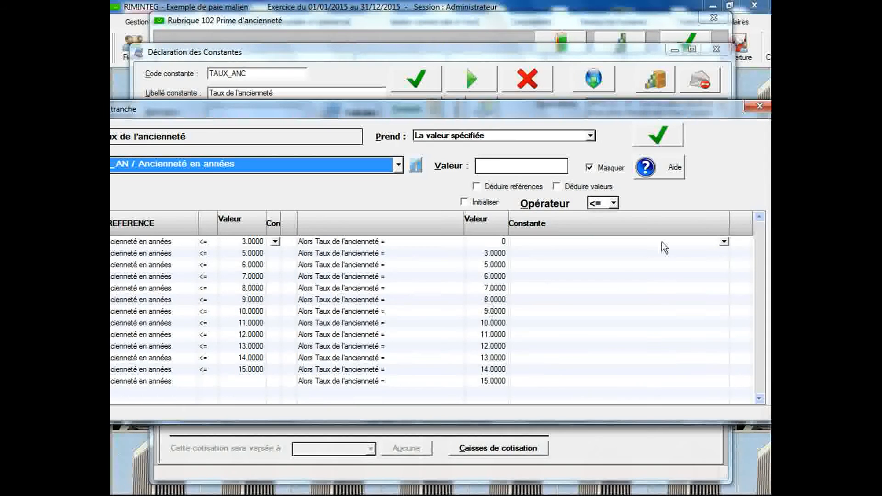
left_click(750, 109)
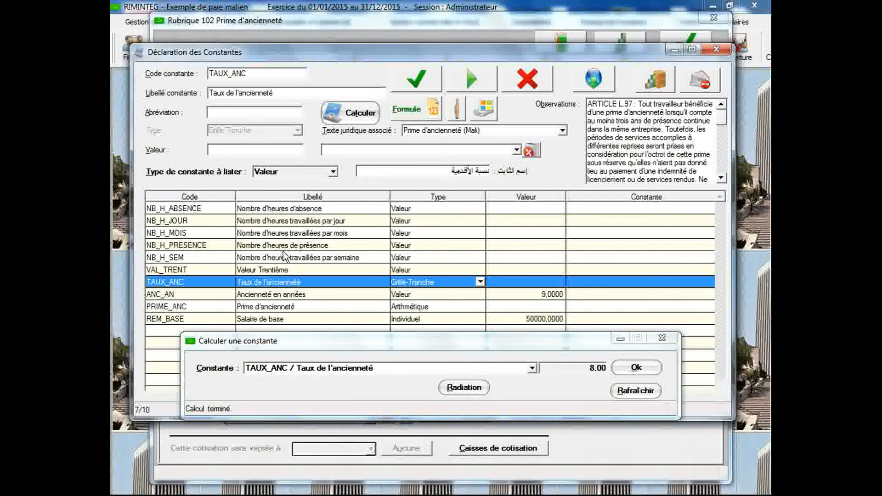
Set the ANC_AN constant to 13, save it, and calculate PRIME_ANC and TAUX_ANC to test this seniority.
left_click(280, 296)
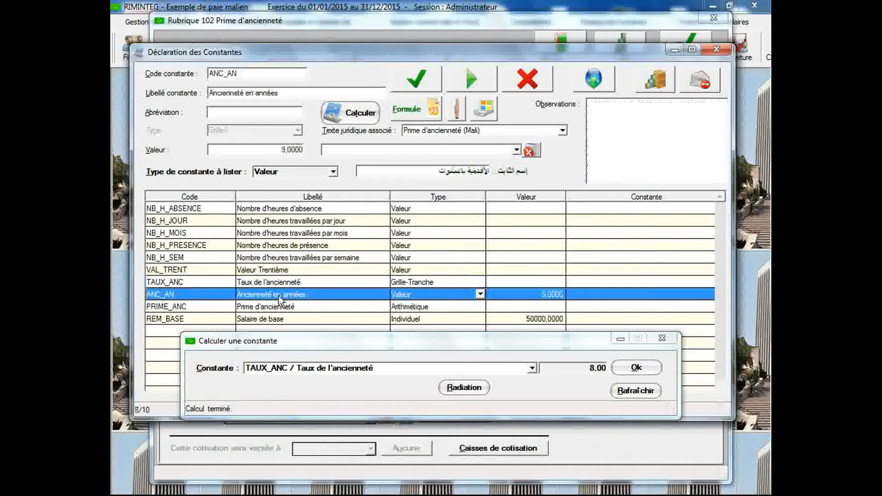
left_click(284, 151)
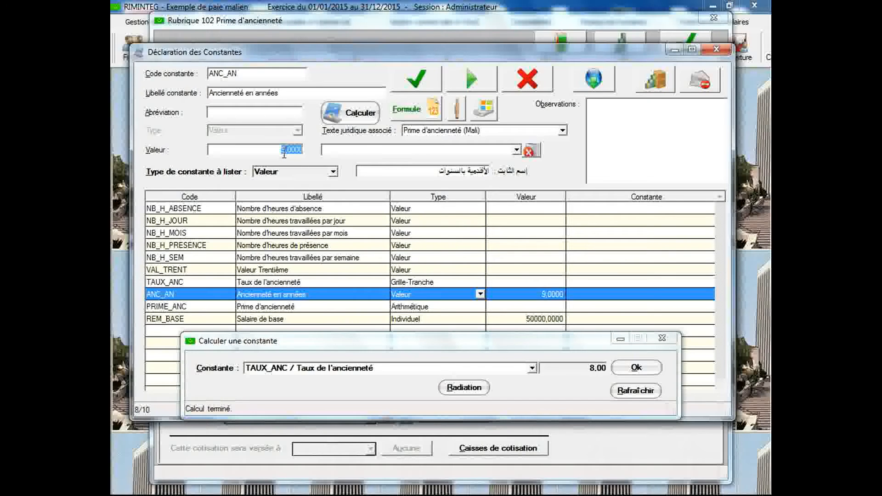
type("13")
left_click(406, 83)
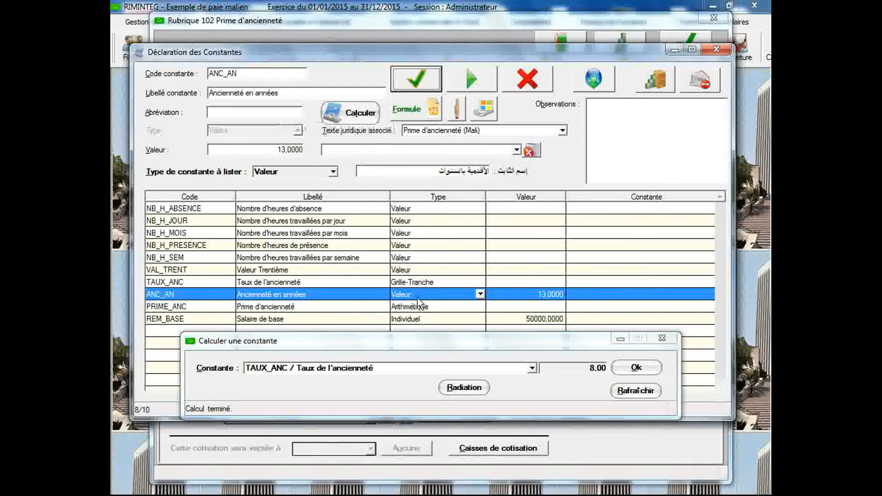
left_click(532, 368)
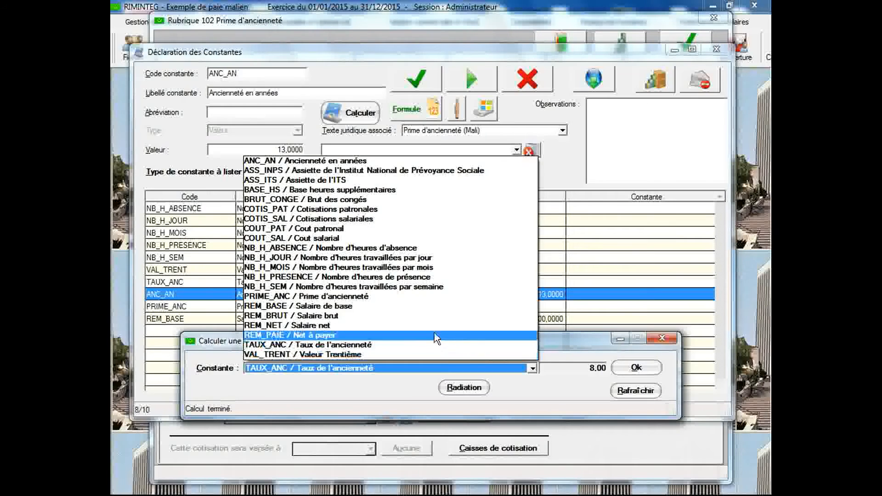
left_click(401, 297)
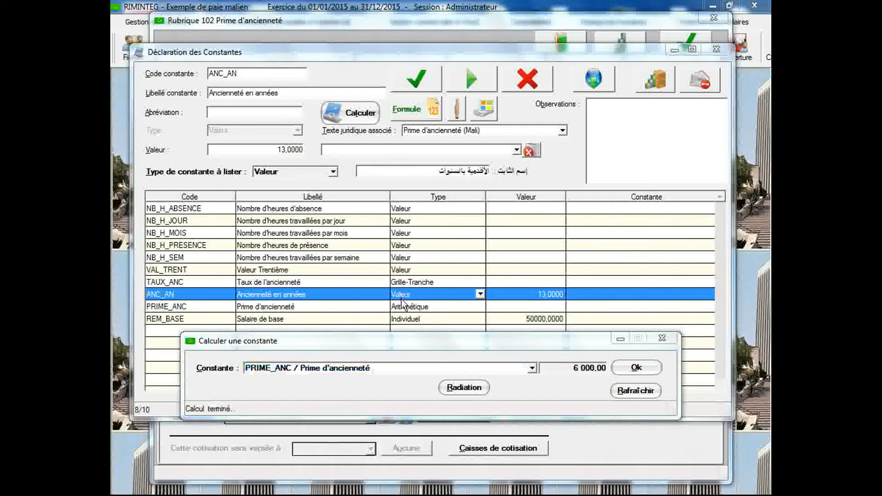
left_click(532, 369)
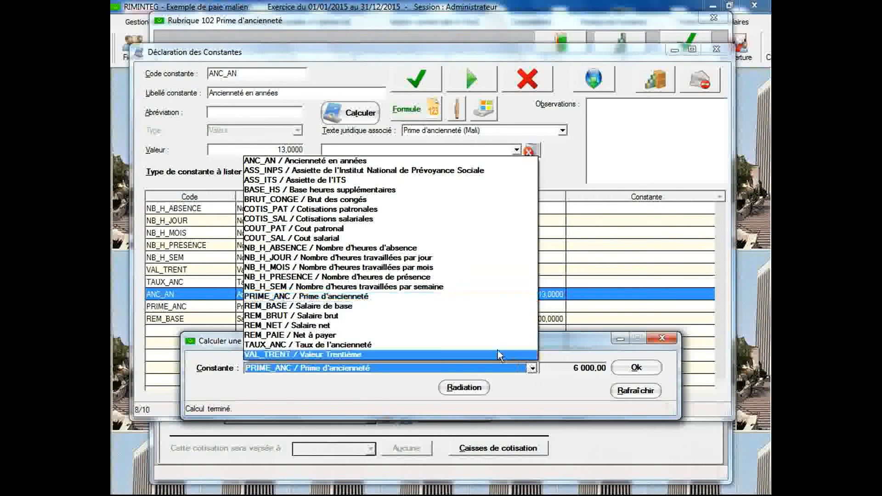
left_click(477, 345)
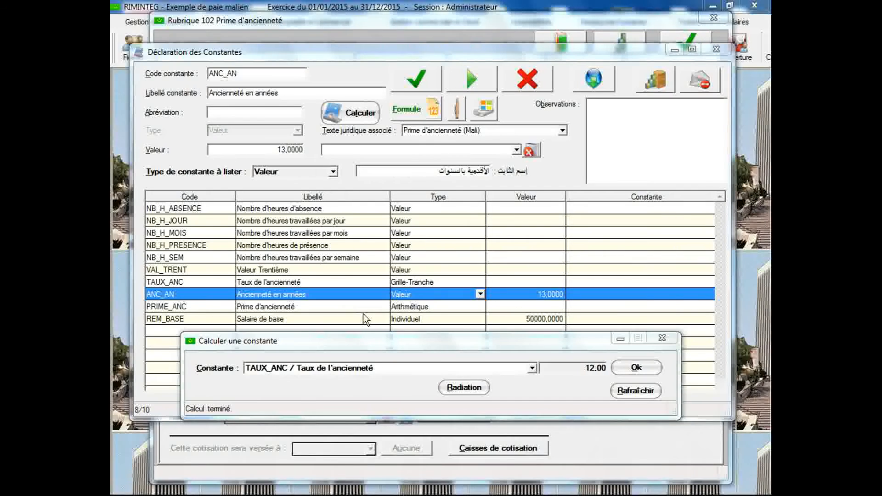
Set the ANC_AN constant to 19, save it, and recalculate PRIME_ANC and TAUX_ANC.
left_click(285, 152)
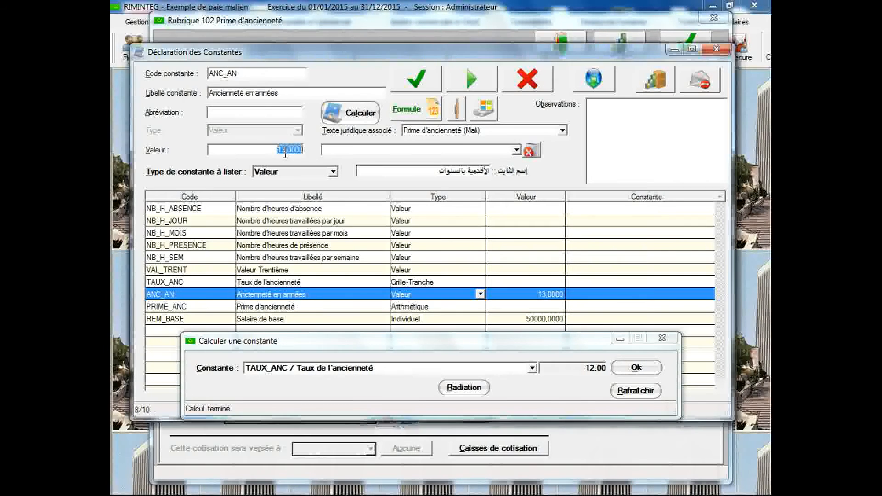
key("BackSpace")
type("19")
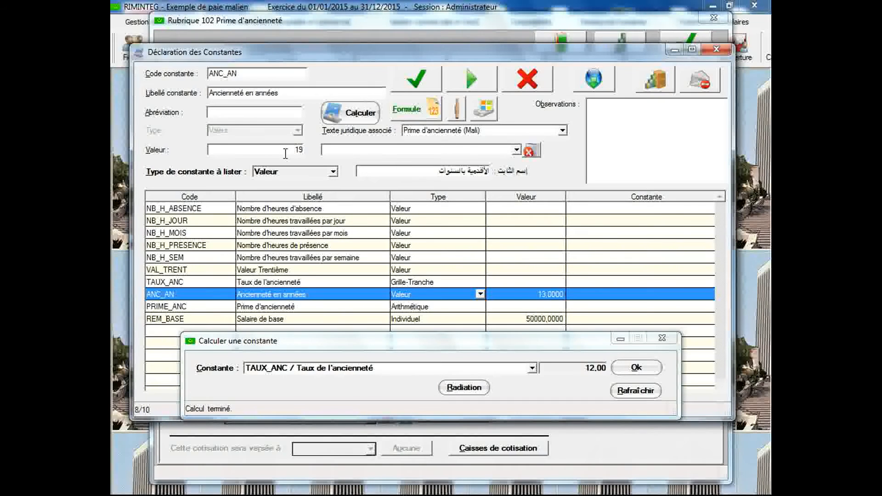
left_click(410, 87)
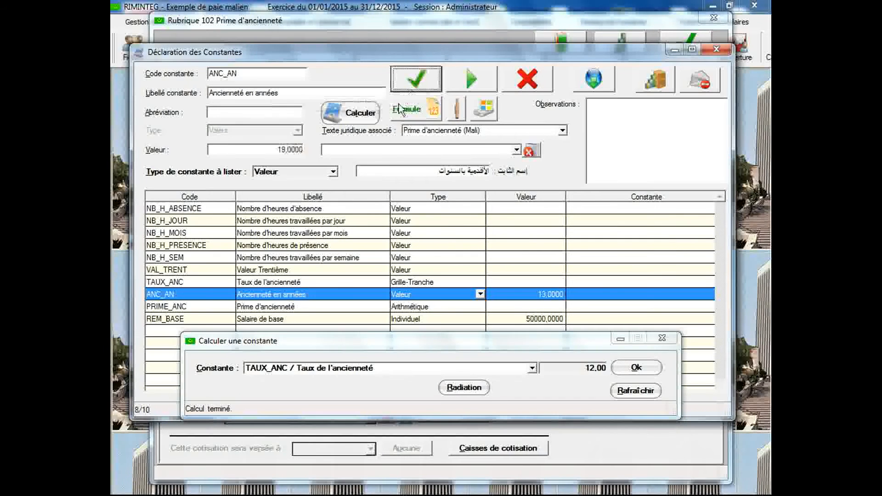
left_click(532, 368)
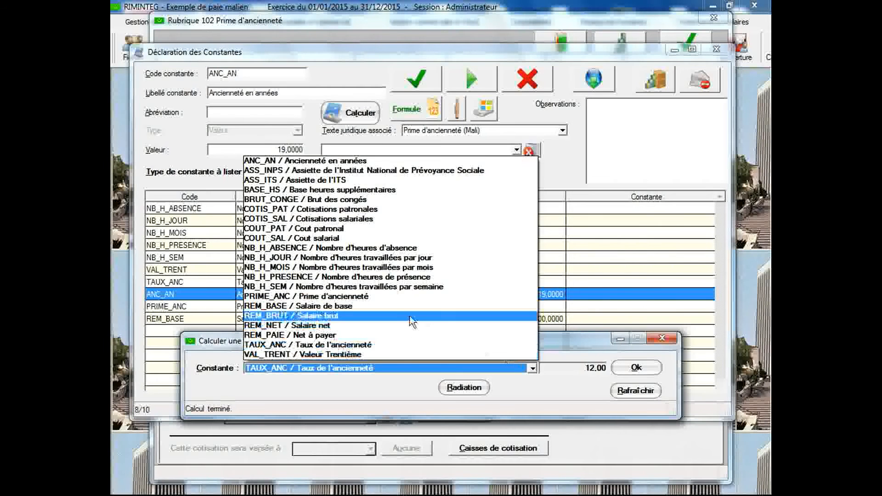
left_click(394, 296)
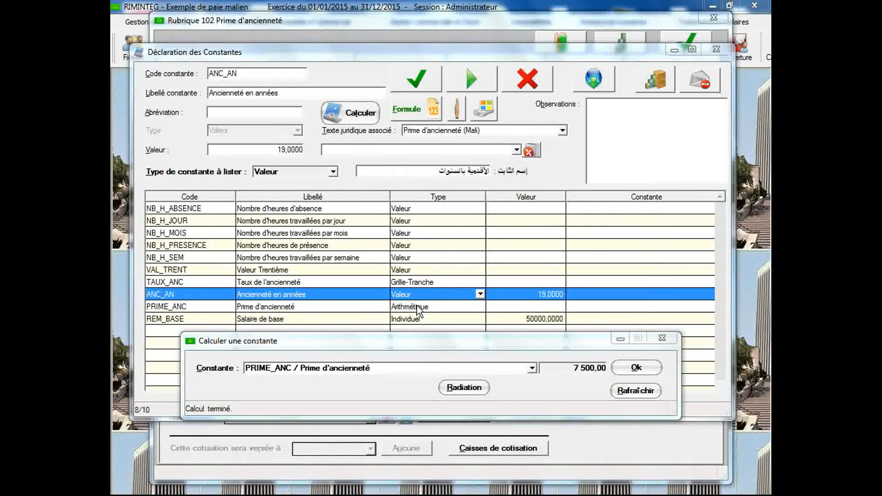
left_click(532, 367)
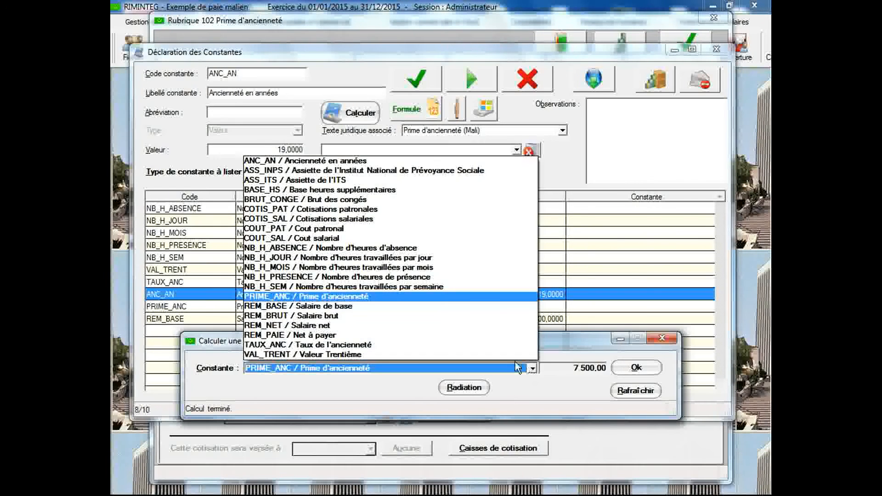
left_click(486, 345)
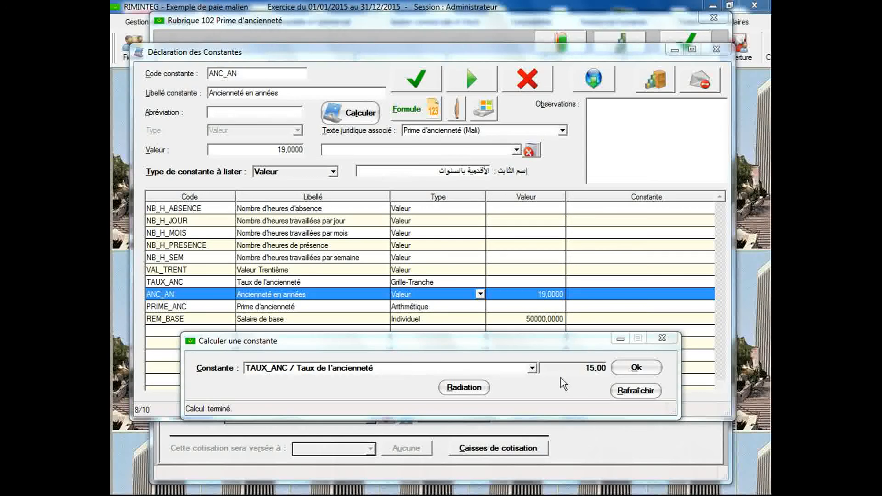
Set the ANC_AN constant to 25, save it, and calculate both PRIME_ANC and TAUX_ANC again.
double_click(293, 150)
type("25")
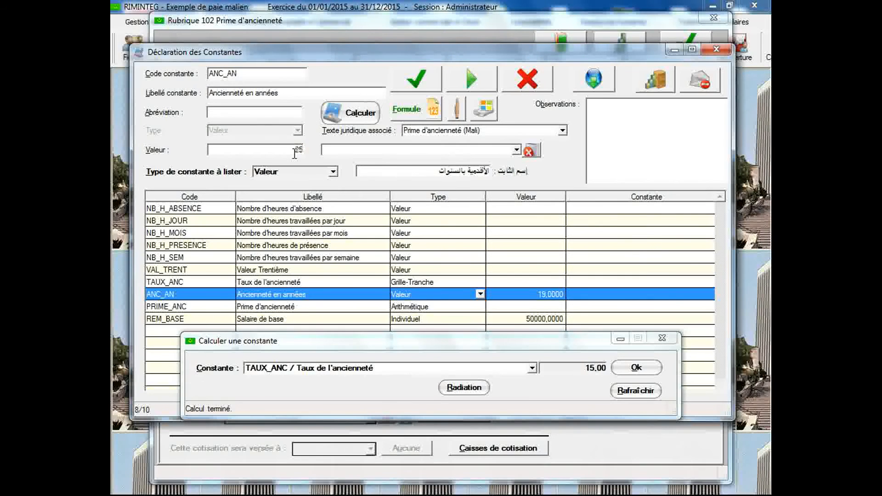
left_click(413, 83)
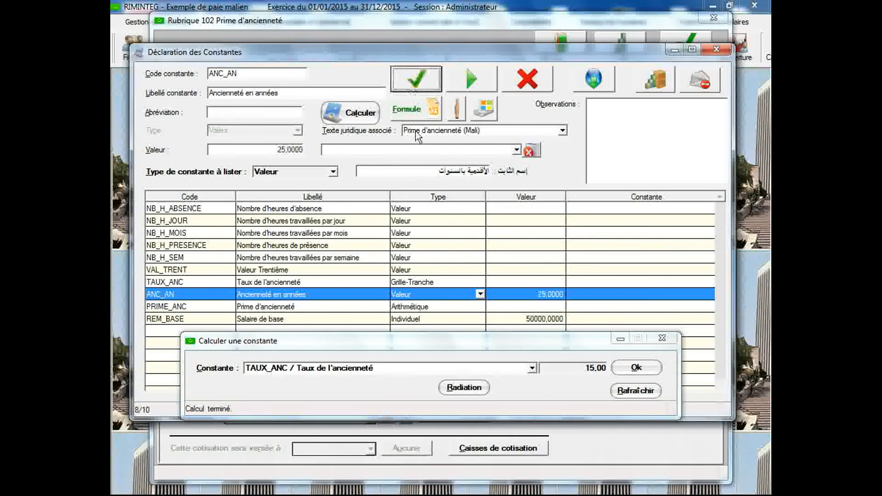
left_click(532, 369)
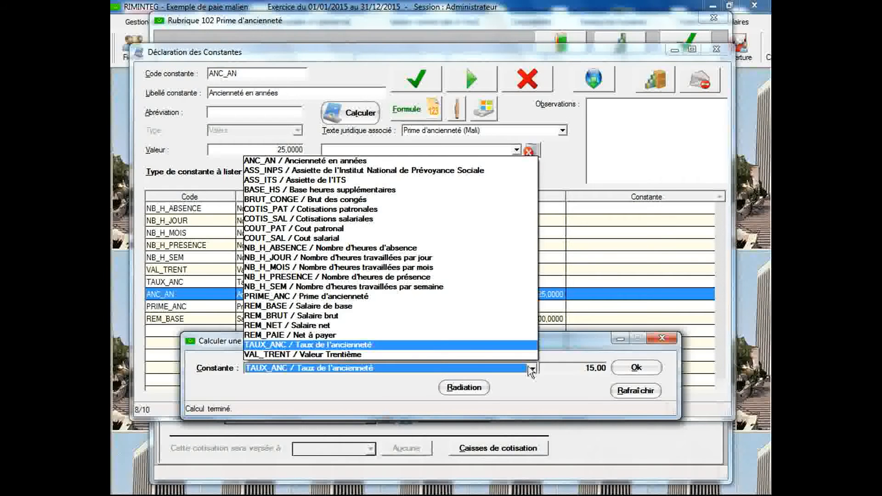
left_click(420, 298)
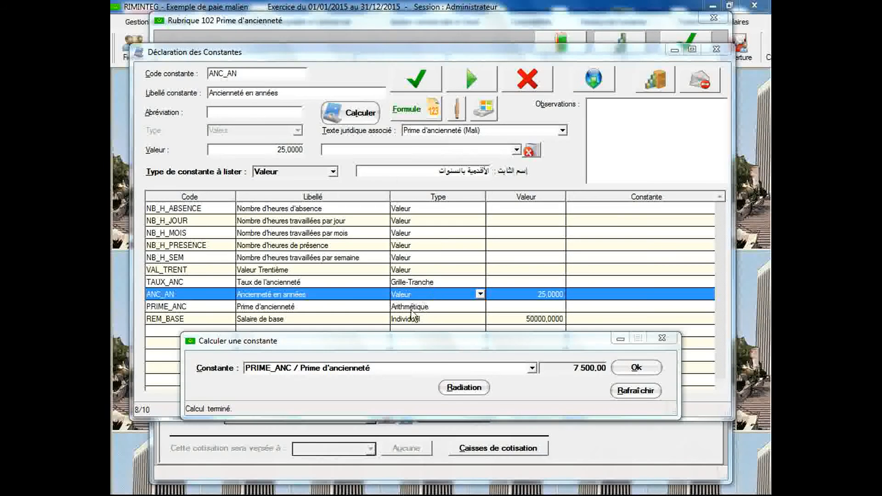
left_click(531, 368)
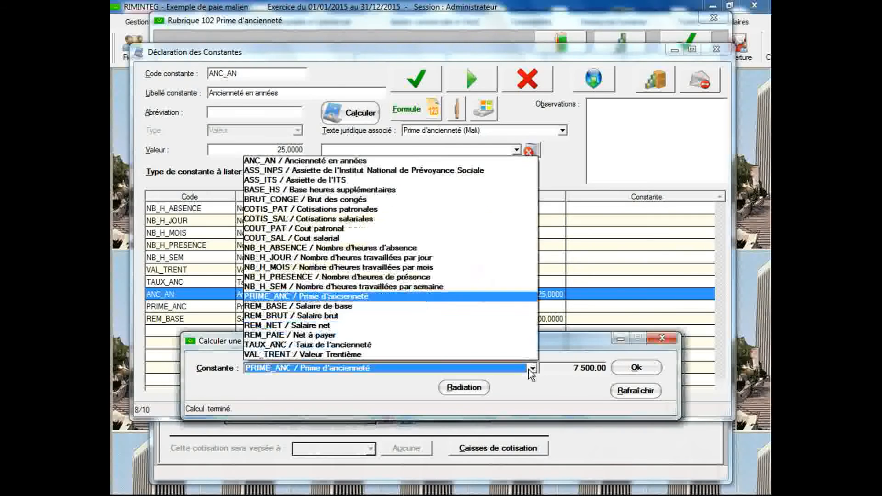
left_click(453, 346)
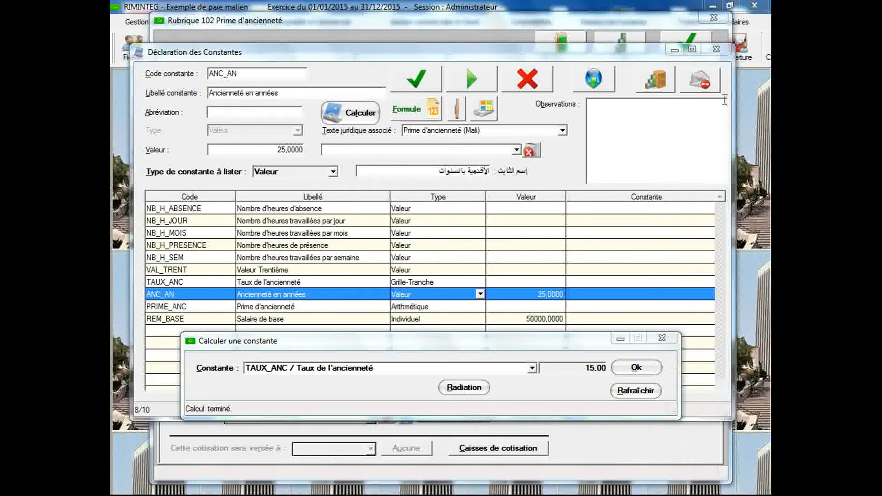
Assign the TAUX_ANC / Taux de l'ancienneté constant as the Taux of rubrique 102 and save the rubrique.
left_click(715, 50)
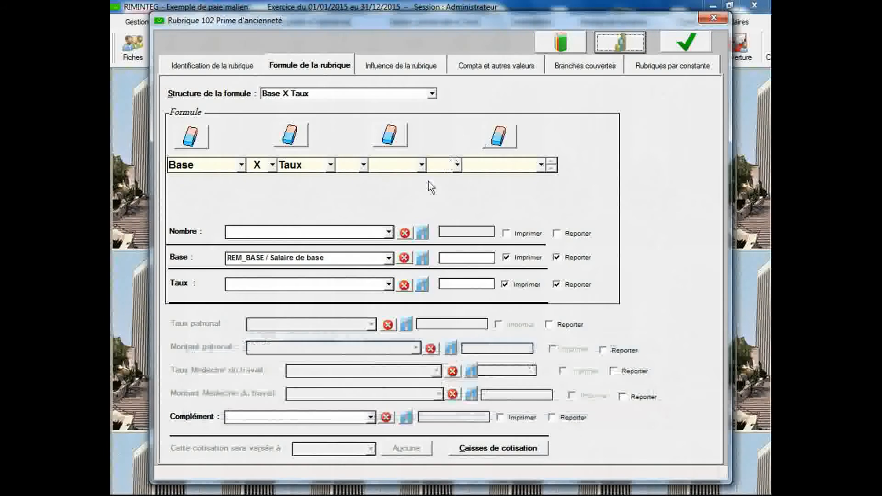
left_click(389, 285)
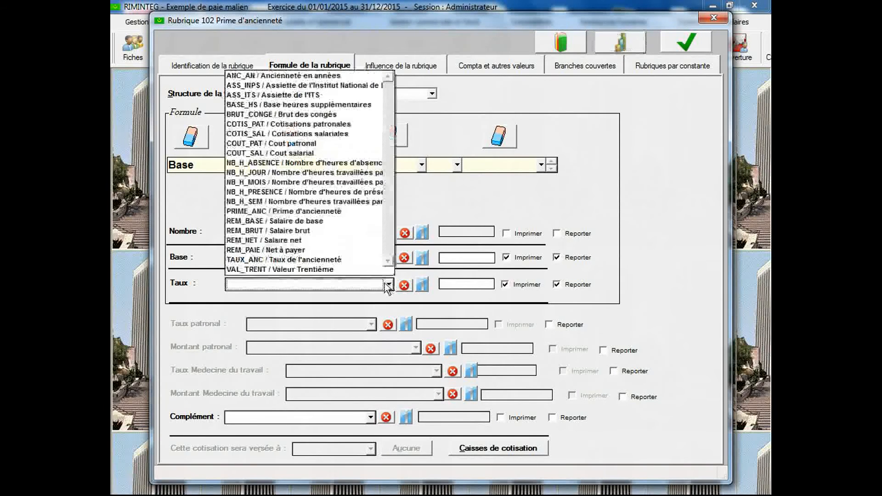
left_click(387, 284)
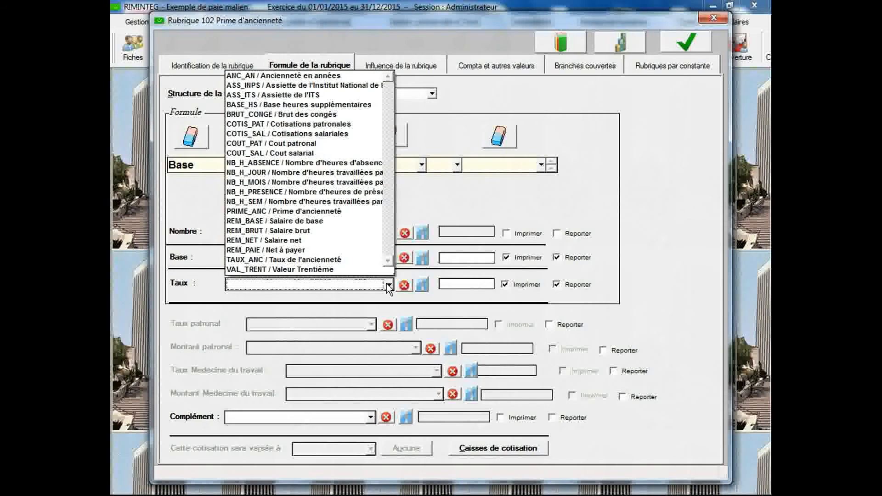
left_click(346, 261)
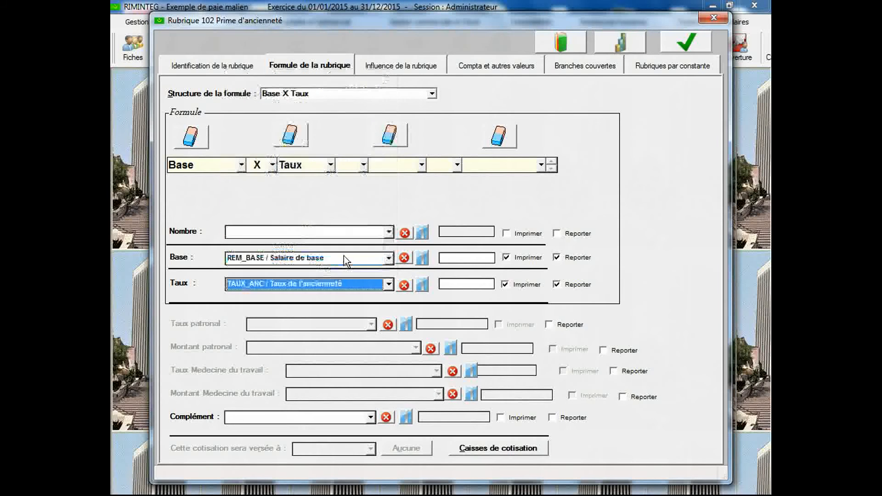
left_click(675, 47)
left_click(453, 277)
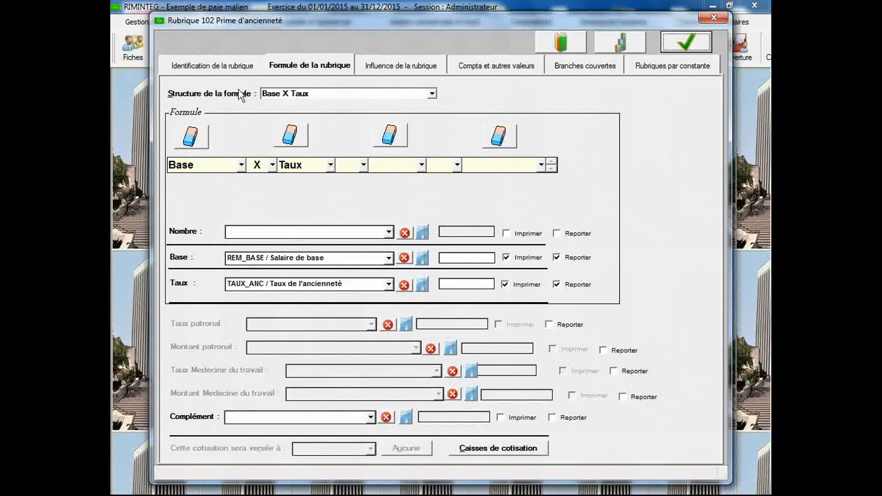
Create rubrique 103 with the label Prime de transport and save it.
left_click(221, 68)
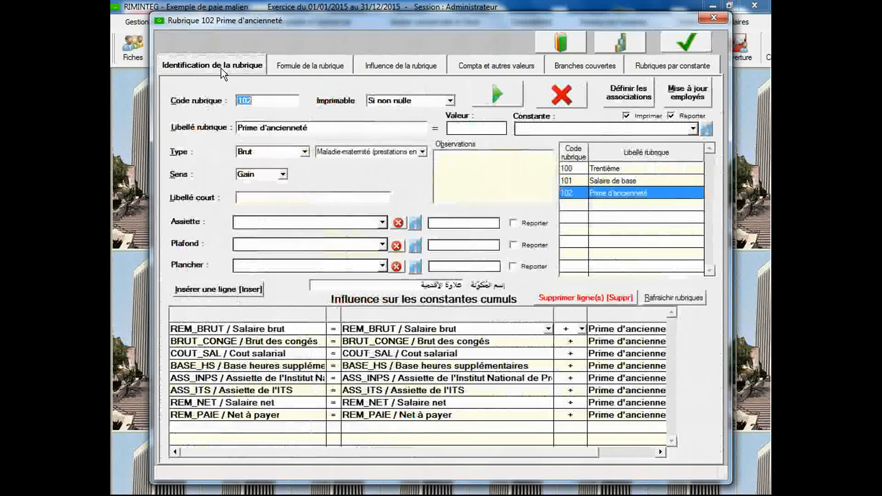
left_click(258, 103)
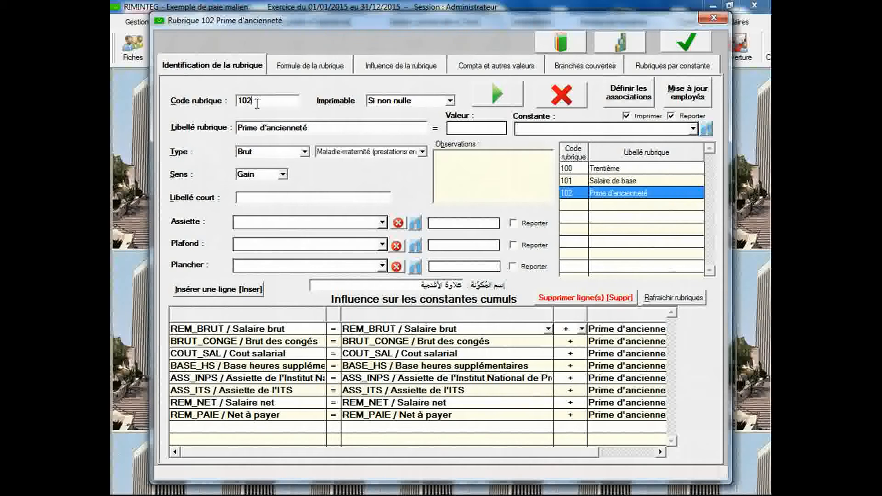
key("BackSpace")
type("3")
key("Tab")
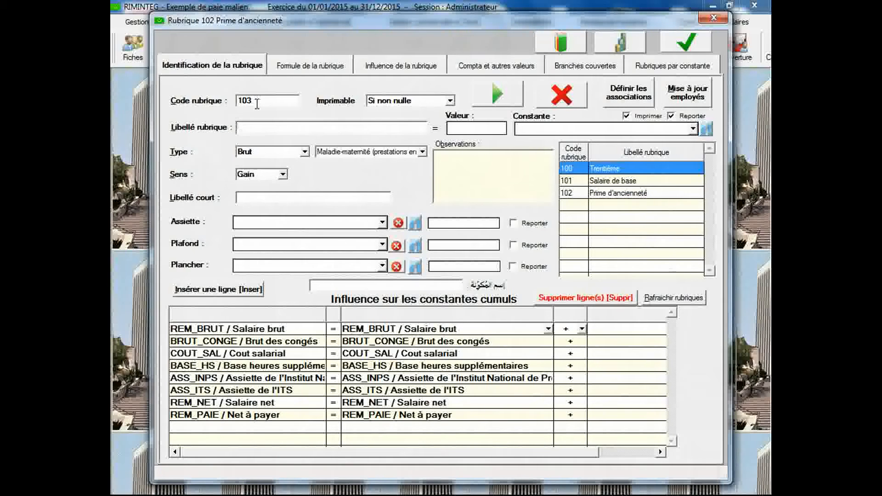
type("Prime de tr")
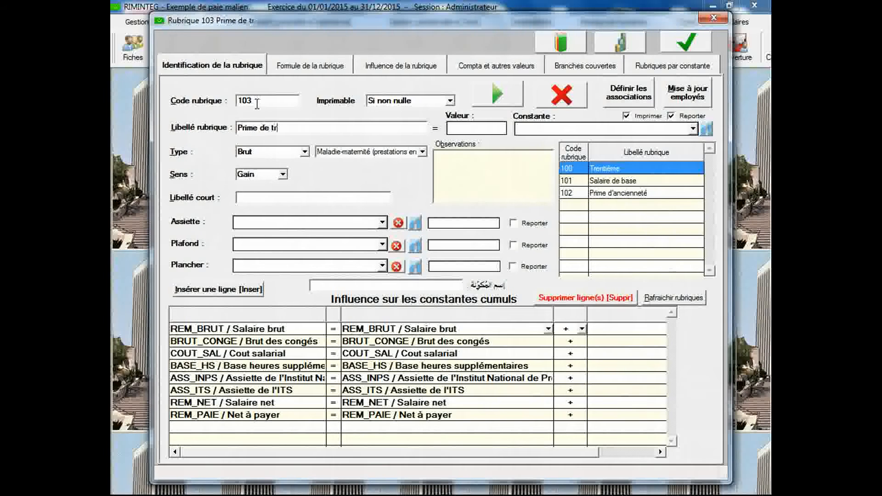
type("ansport")
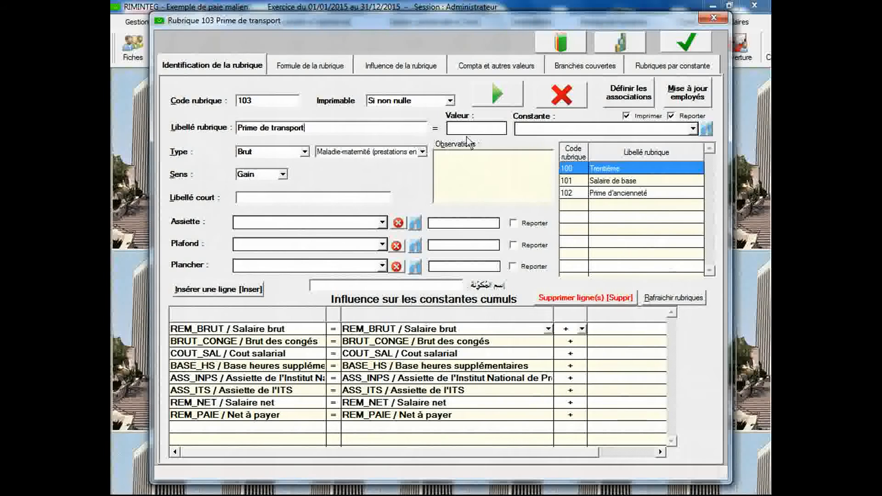
left_click(695, 43)
key("Return")
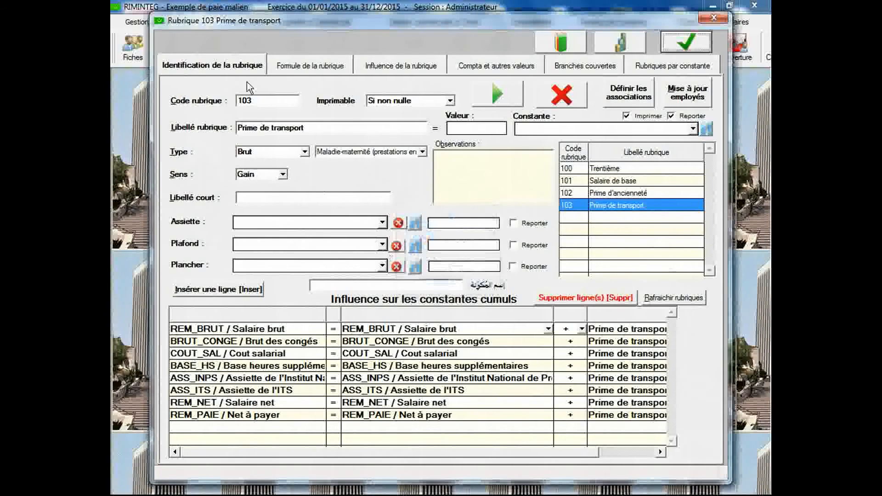
Create rubrique 104 with the label Prime de logement and save it.
double_click(255, 102)
type("105")
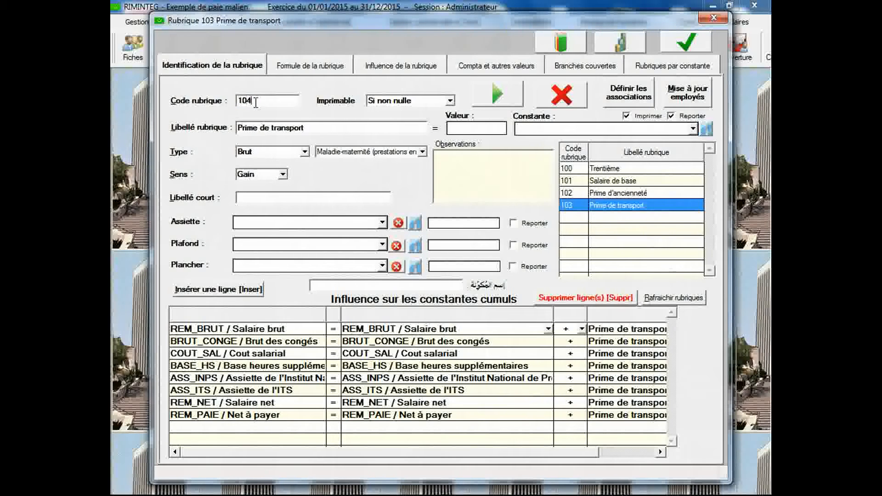
key("Tab")
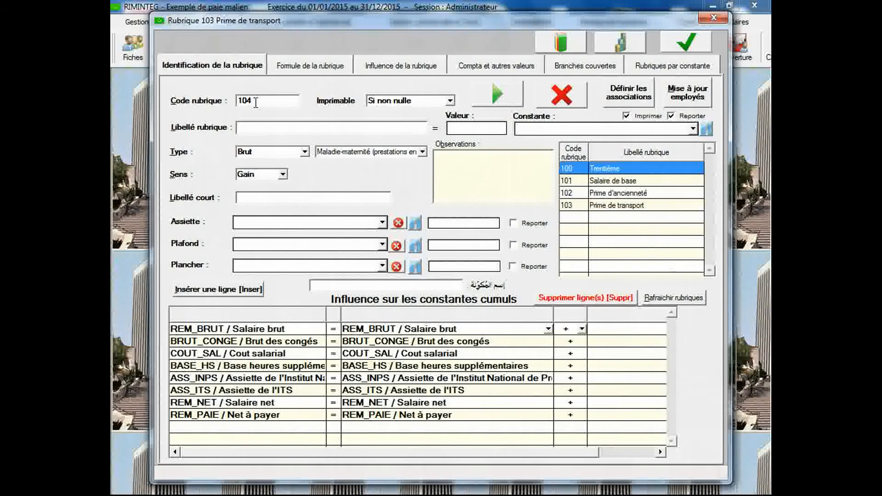
type("Prime ")
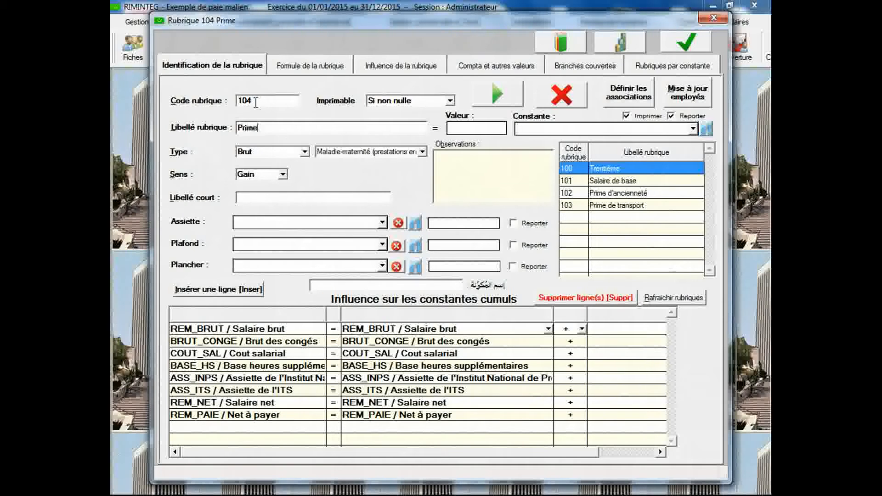
type("de")
type("loge")
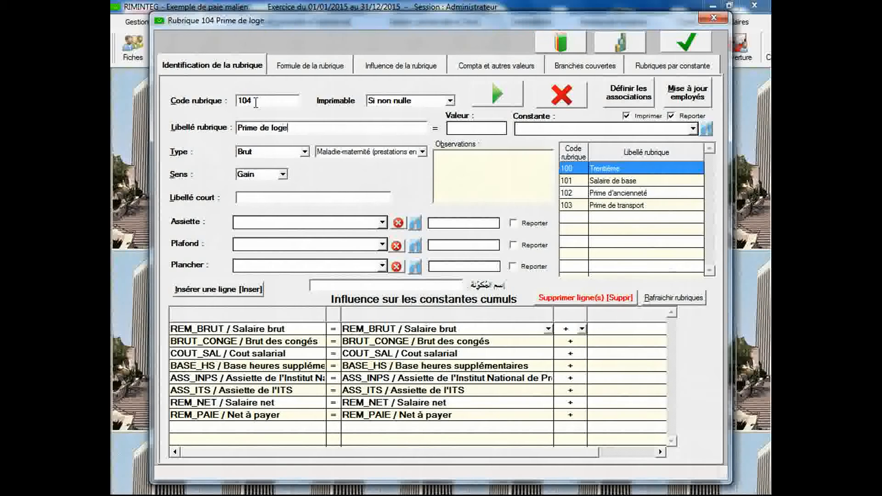
type("ment")
left_click(674, 48)
left_click(448, 272)
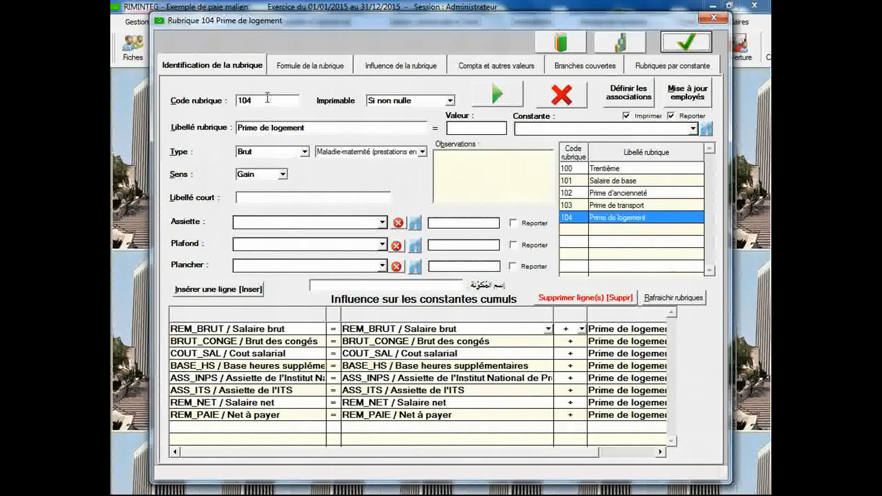
Start a new rubrique with code 105 and the label Heures supplémentaires.
double_click(267, 101)
type("105")
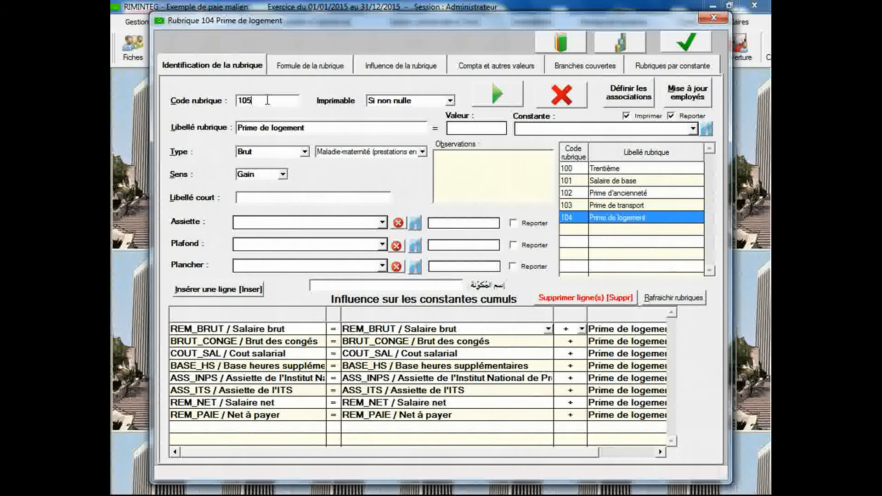
key("Tab")
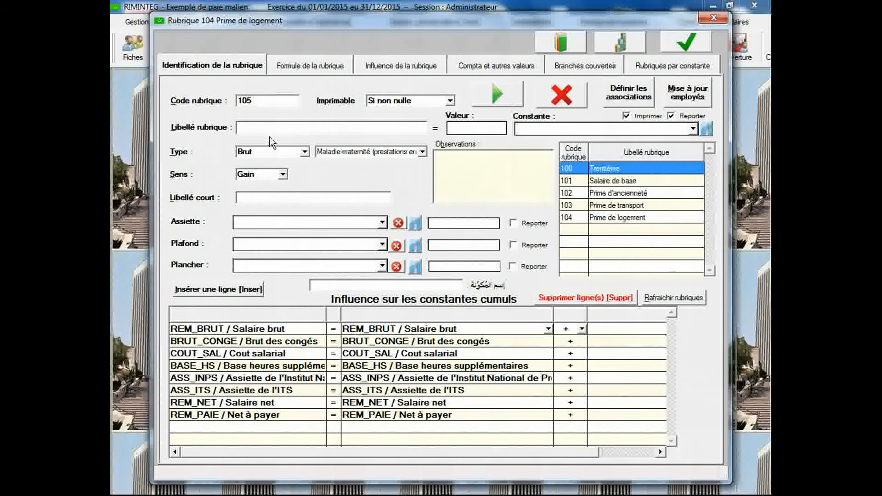
type("He")
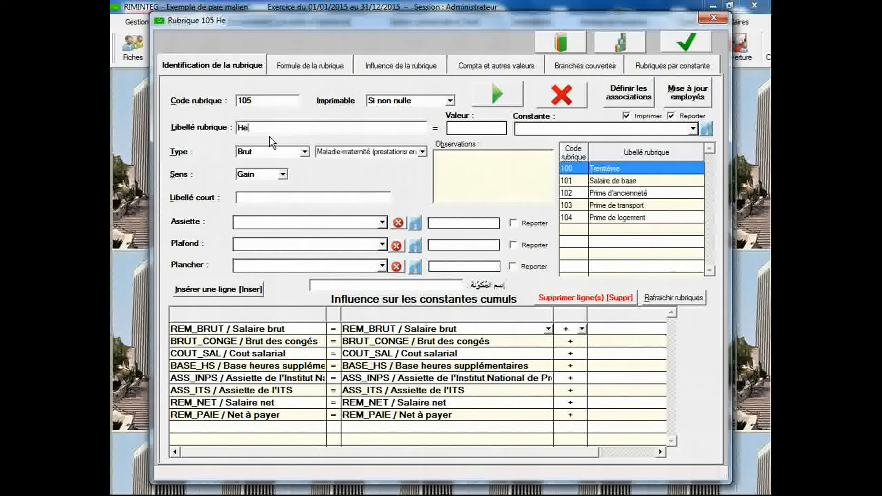
type("ures s")
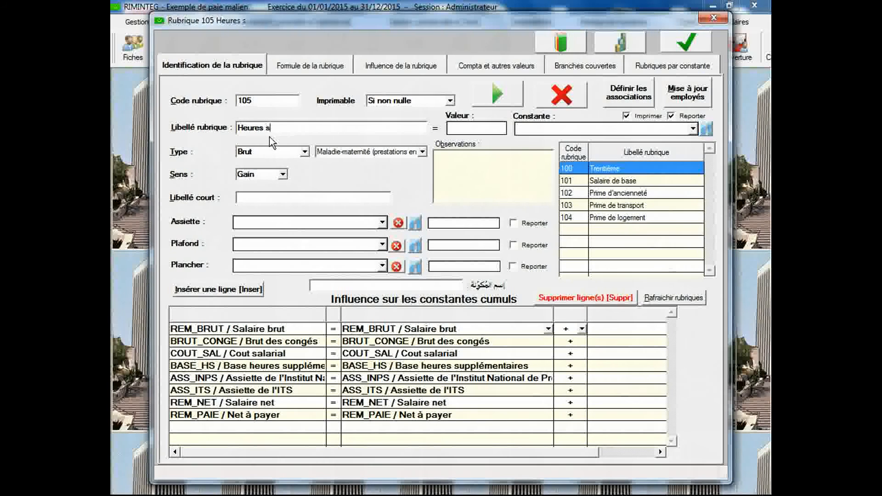
type("upplém")
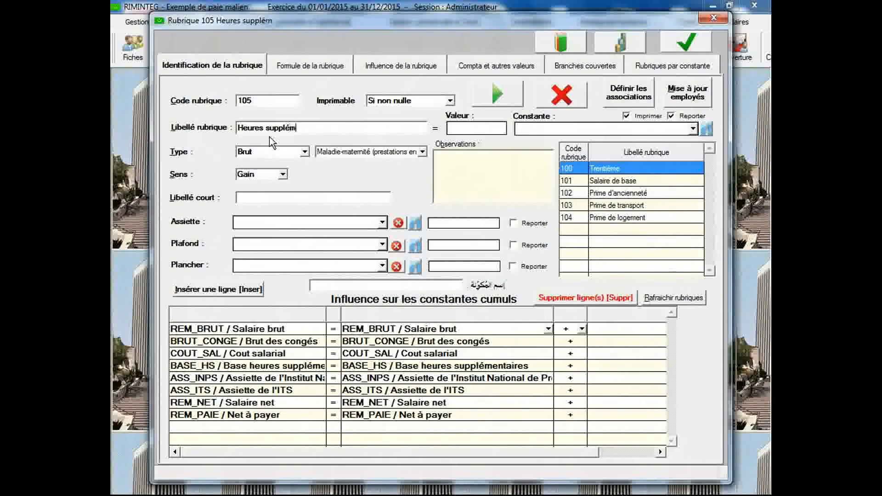
type("entaires")
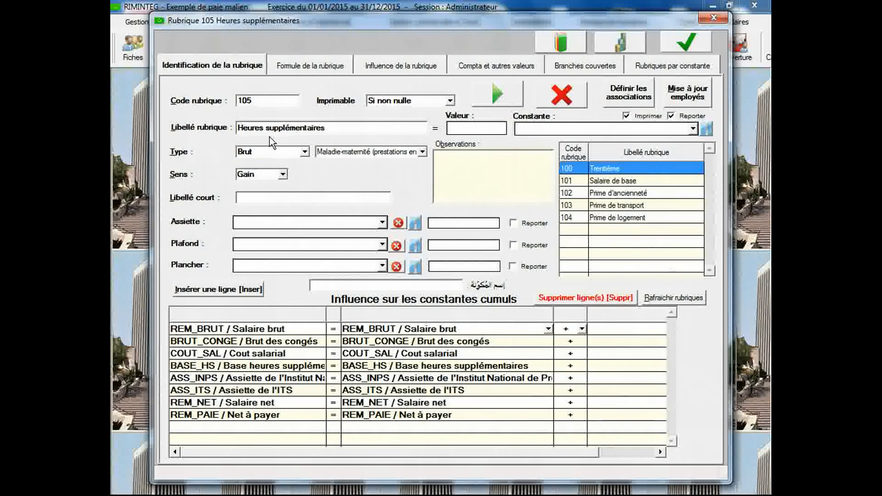
key("Tab")
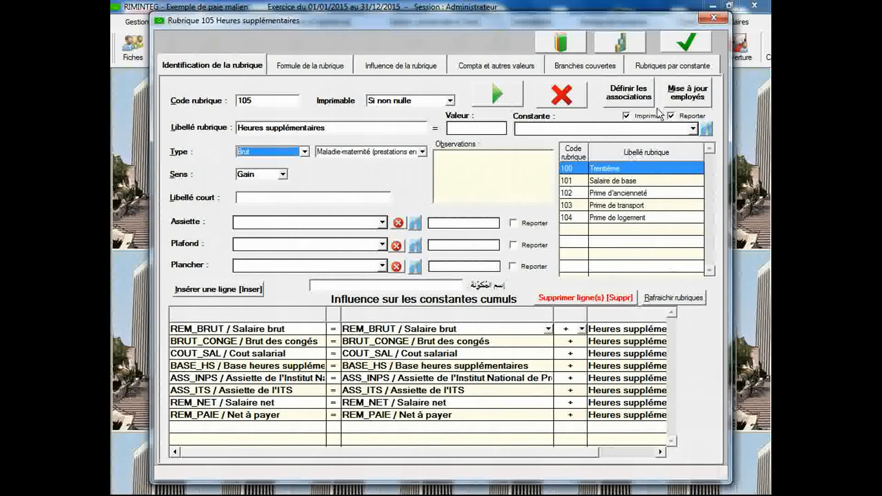
Display the legal text Heures supplémentaires (Mali) in the constants declaration and read its overtime rates for working days.
left_click(621, 42)
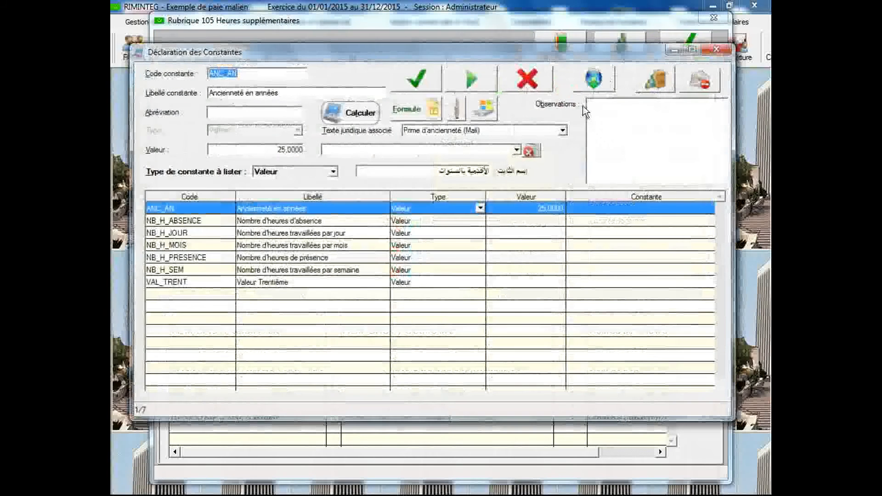
left_click(562, 131)
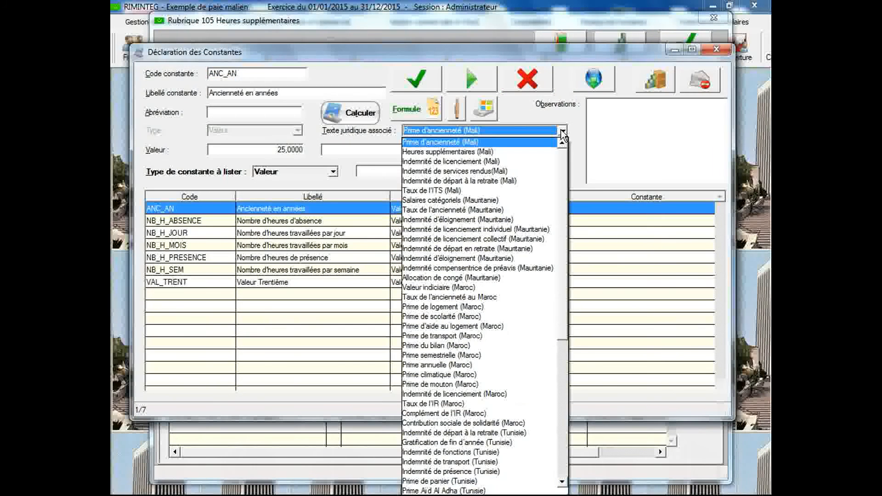
left_click(540, 152)
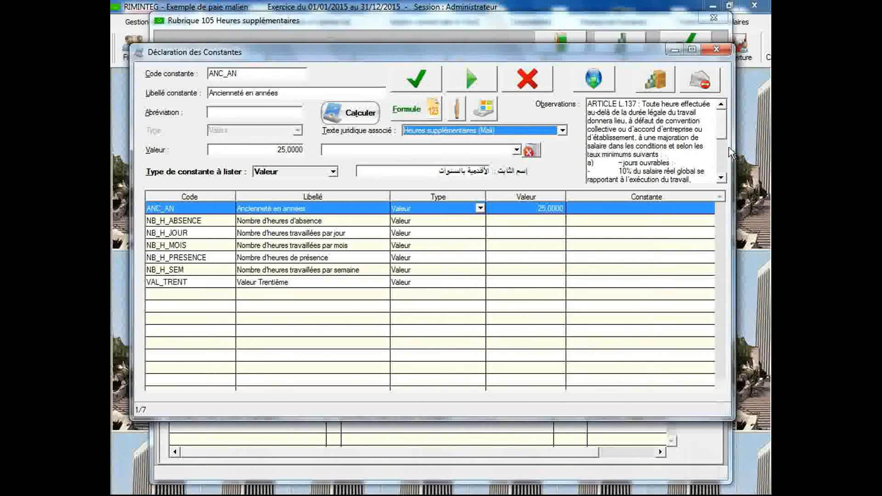
left_click(722, 179)
left_click(722, 179)
left_click(721, 180)
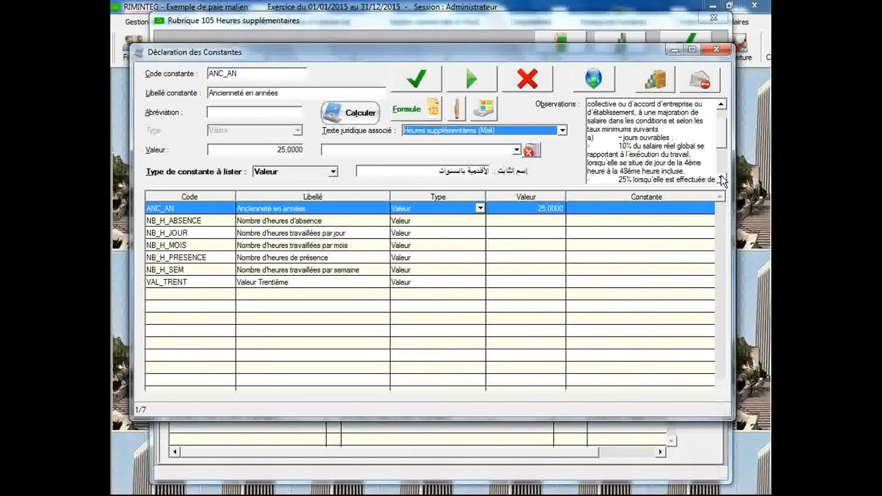
left_click(721, 179)
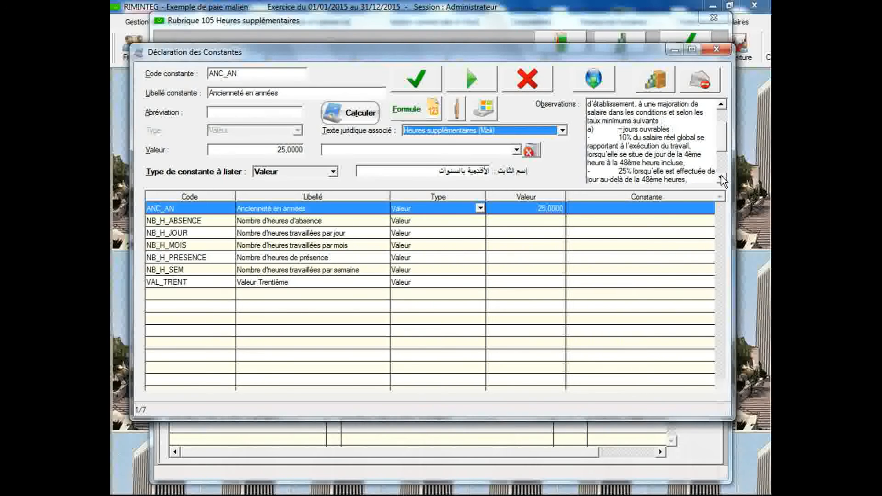
left_click(721, 179)
left_click(721, 179)
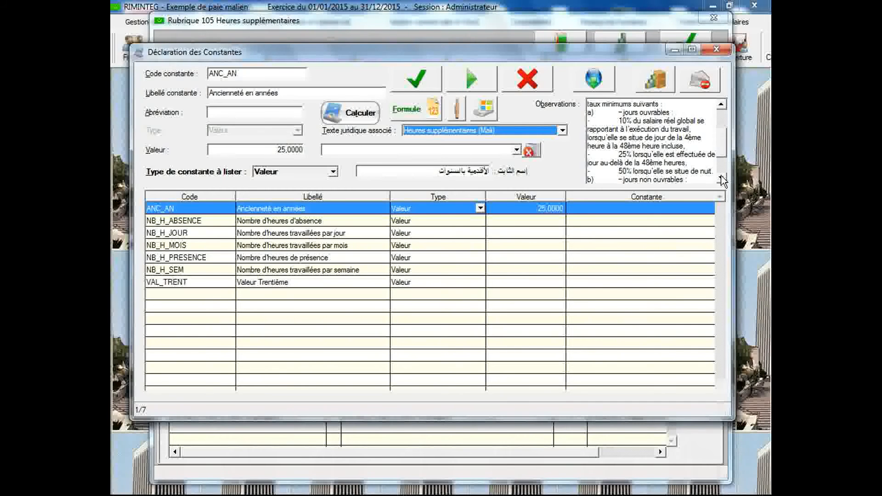
Correct the starting hour to 40ème in the overtime text's observations, read the remaining rates, and close the constants declaration.
left_click(689, 141)
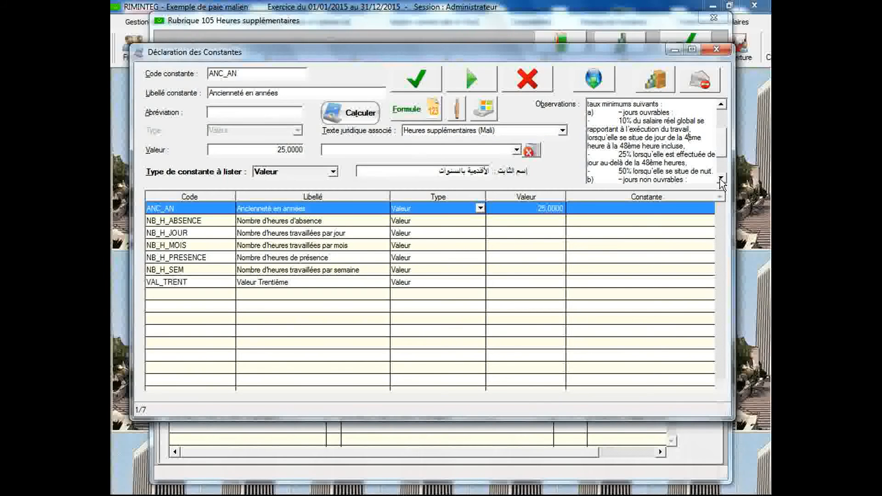
type("1")
left_click(720, 178)
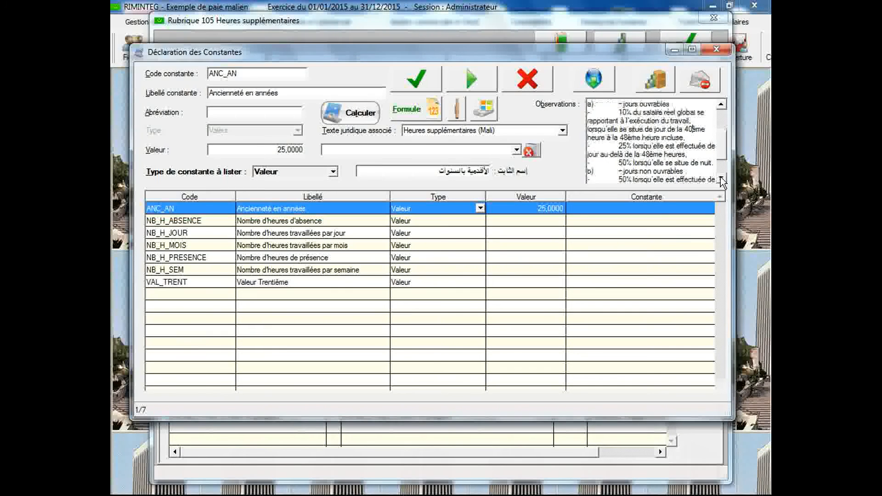
left_click(720, 178)
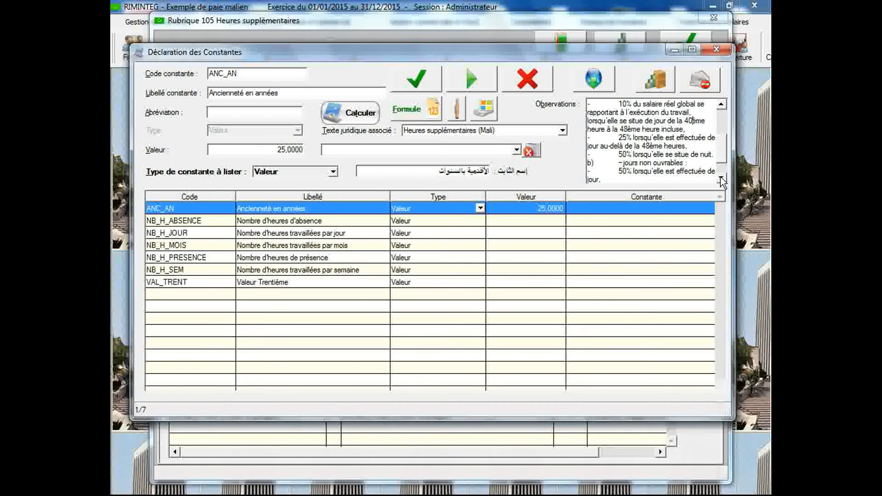
left_click(721, 178)
left_click(721, 178)
left_click(720, 178)
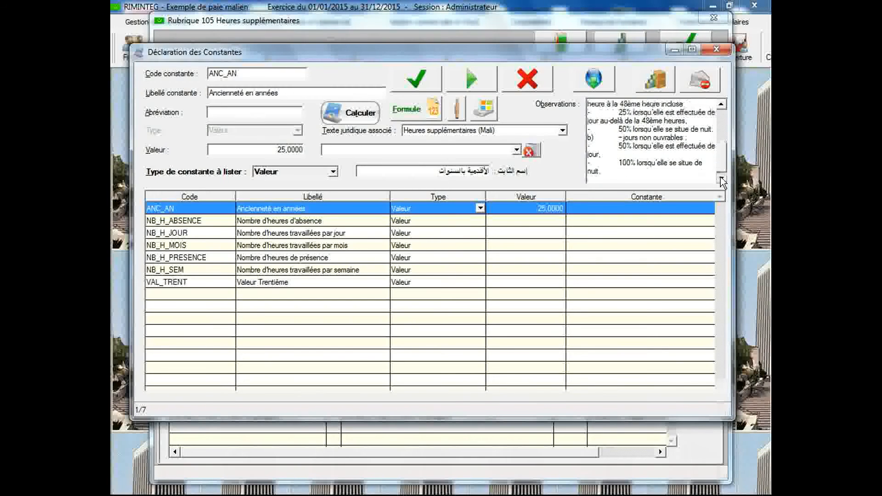
left_click(723, 106)
left_click(722, 106)
left_click(722, 106)
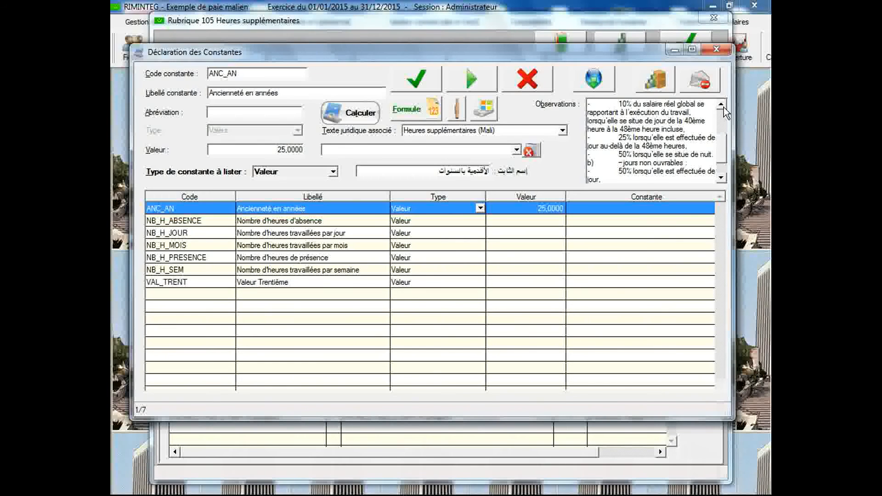
left_click(717, 49)
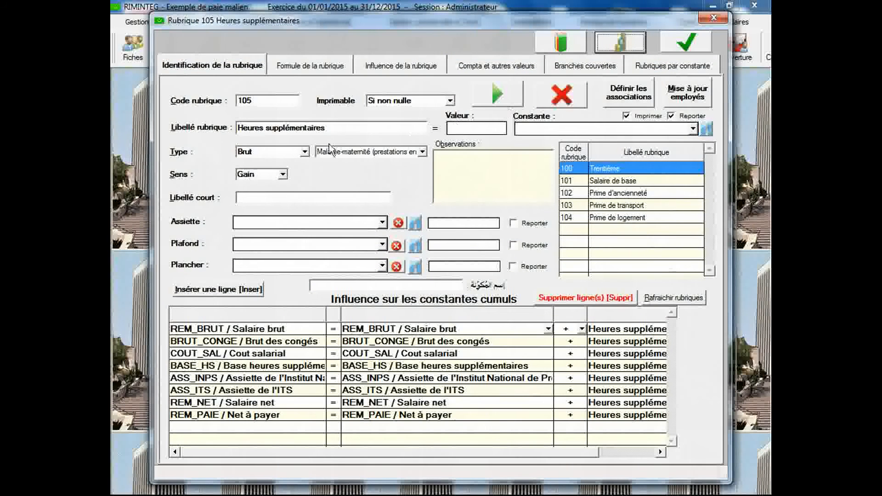
Complete rubrique 105's label as Heures supplémentaires à 10% and set its formula structure to Nombre X Base X Taux.
left_click(337, 128)
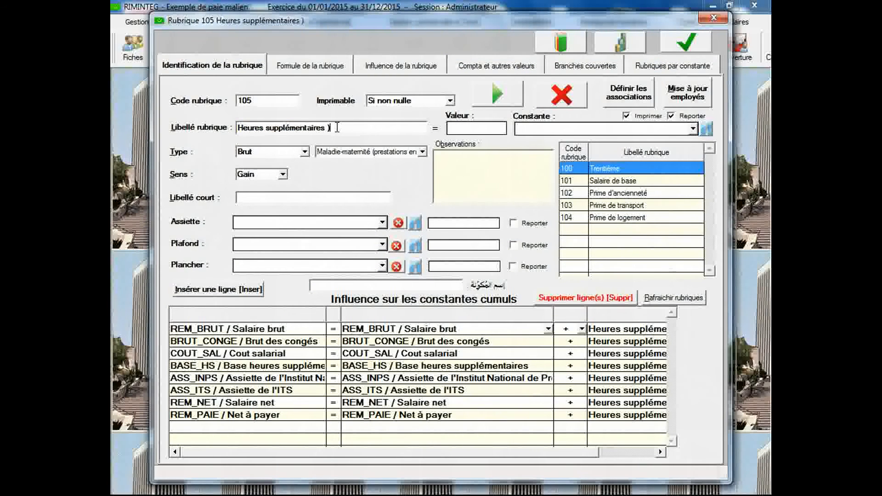
type("à 10%")
left_click(320, 65)
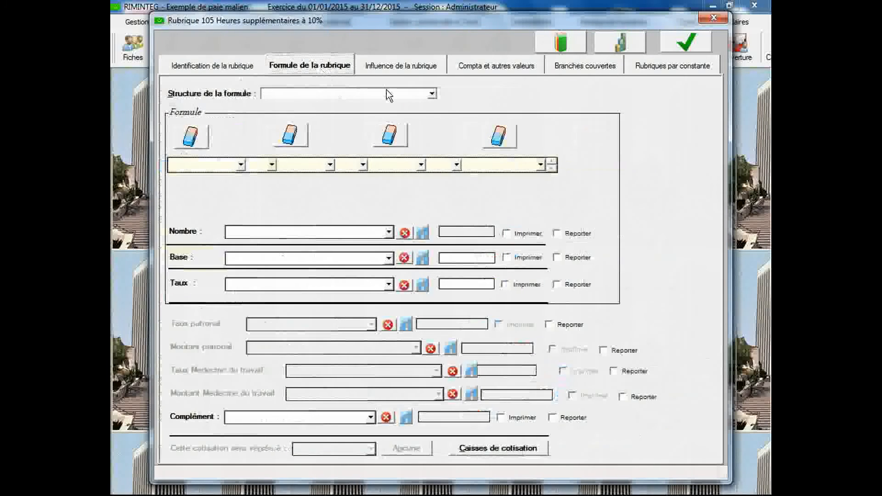
left_click(432, 93)
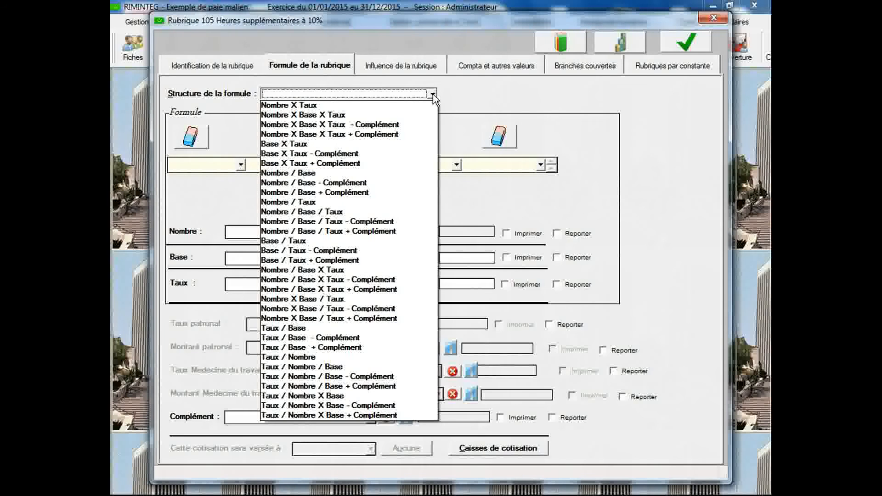
left_click(376, 114)
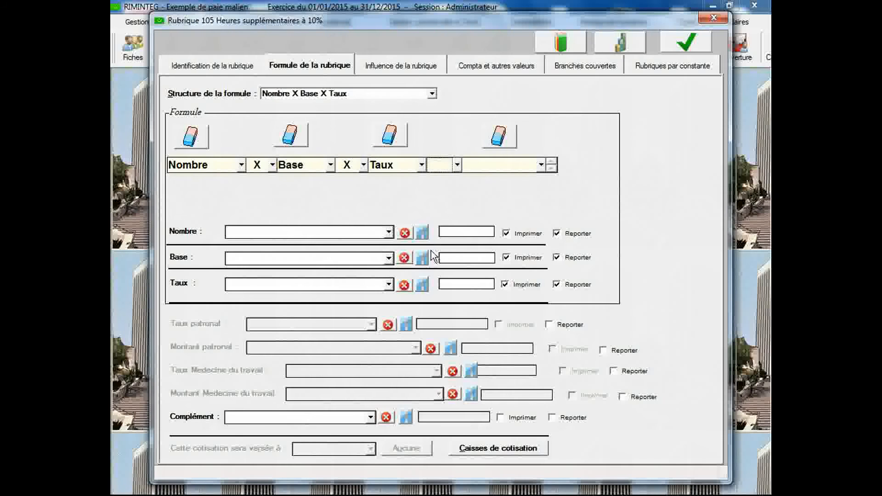
Set rubrique 105's base to BASE_HS / Base heures supplémentaires and its Taux to 110, and save the rubrique.
left_click(389, 258)
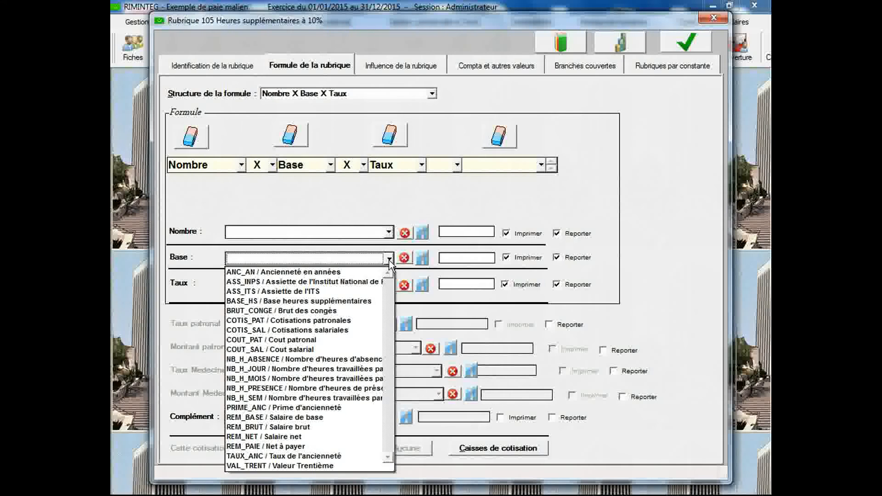
left_click(354, 301)
left_click(446, 284)
type("110")
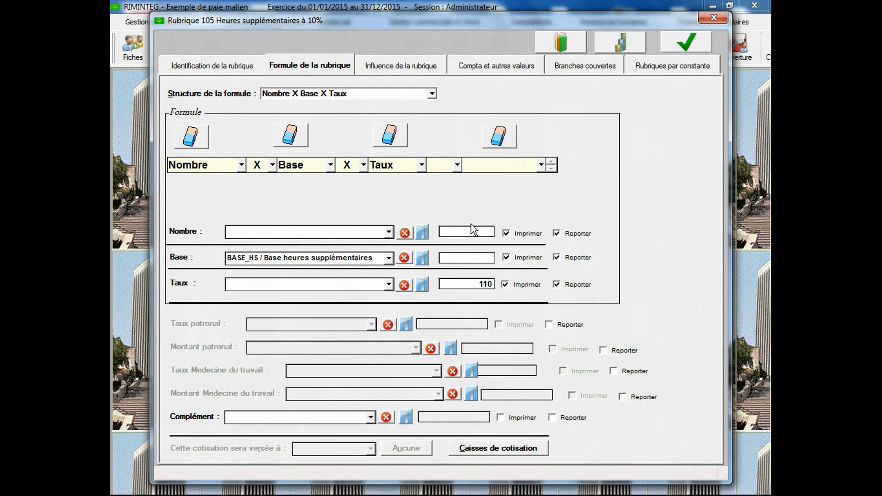
left_click(685, 46)
key("Return")
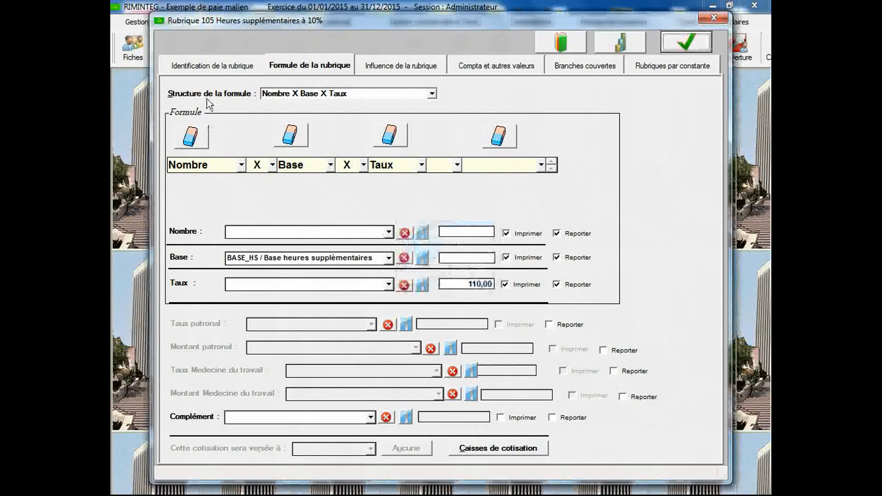
Copy the full label of rubrique 105 from its identification details.
left_click(206, 65)
left_click(296, 127)
key("ctrl+c")
right_click(295, 127)
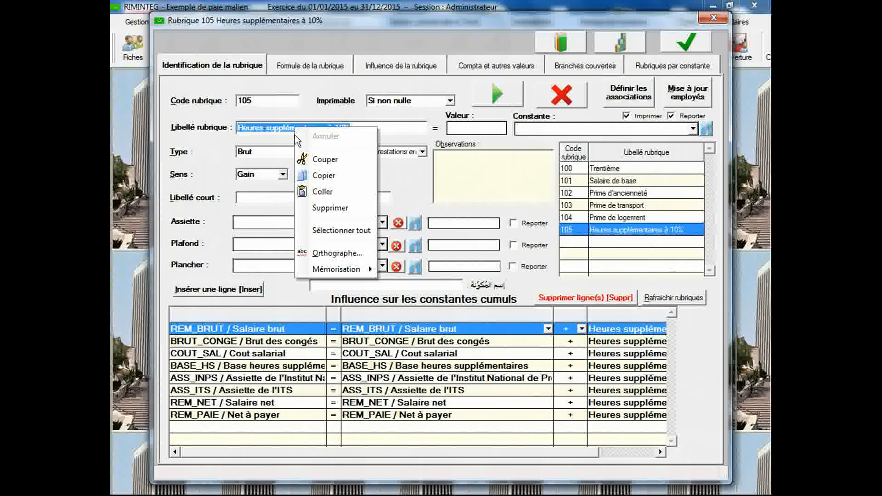
left_click(311, 176)
Start rubrique 106 from the copied label, changing it to Heures supplémentaires à 25%.
left_click(258, 99)
type("106")
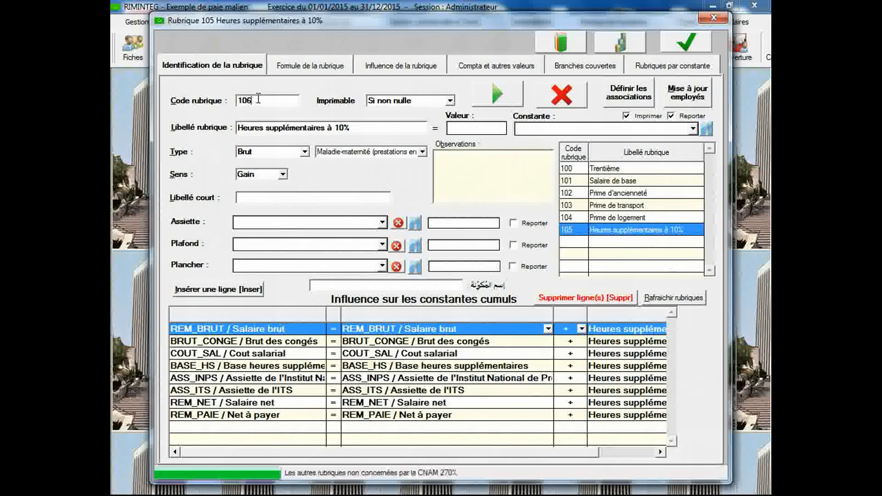
key("Tab")
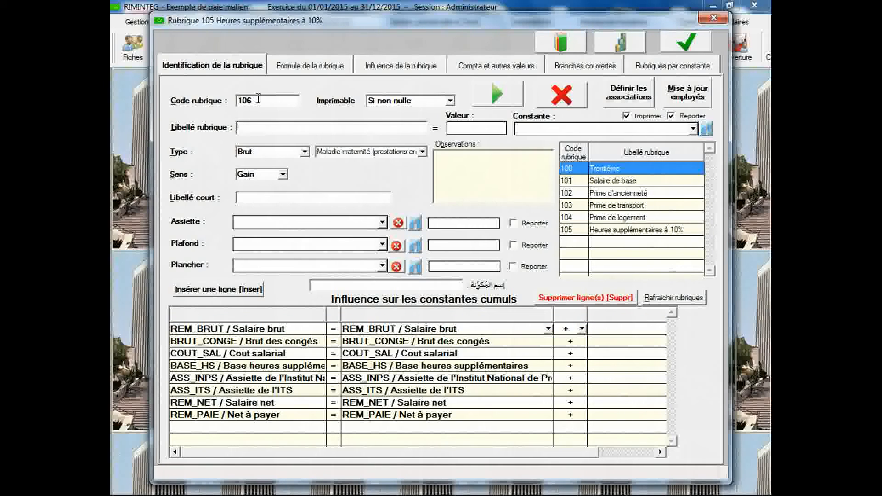
key("ctrl+v")
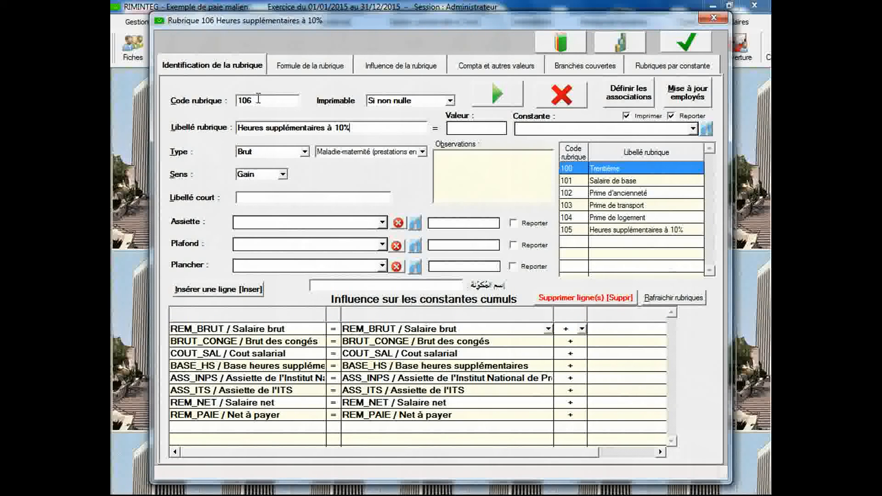
key("Left")
key("BackSpace")
key("BackSpace")
type("25")
Define rubrique 106's formula as Nombre X Base X Taux with base BASE_HS and Taux 125, and save it.
left_click(322, 67)
left_click(318, 95)
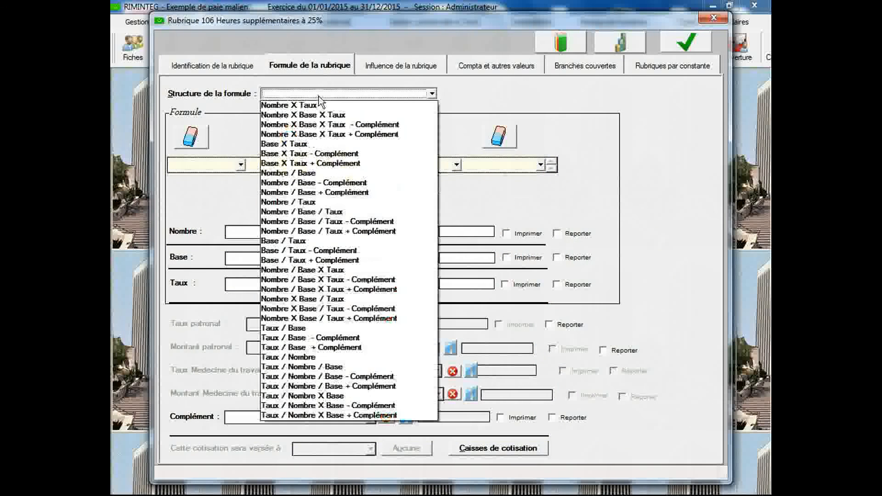
left_click(321, 118)
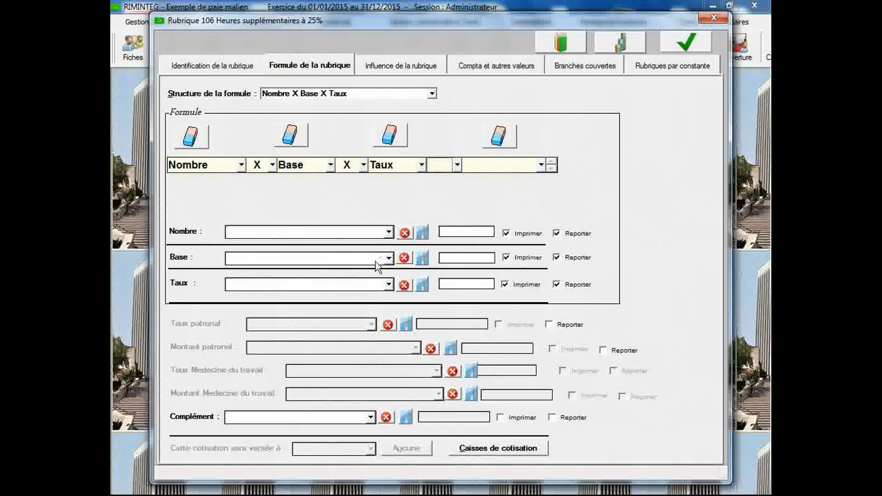
left_click(389, 259)
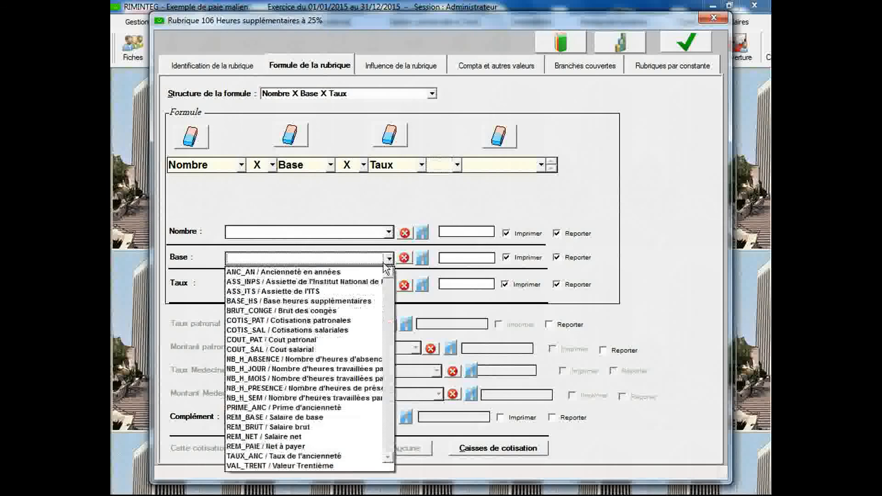
left_click(358, 299)
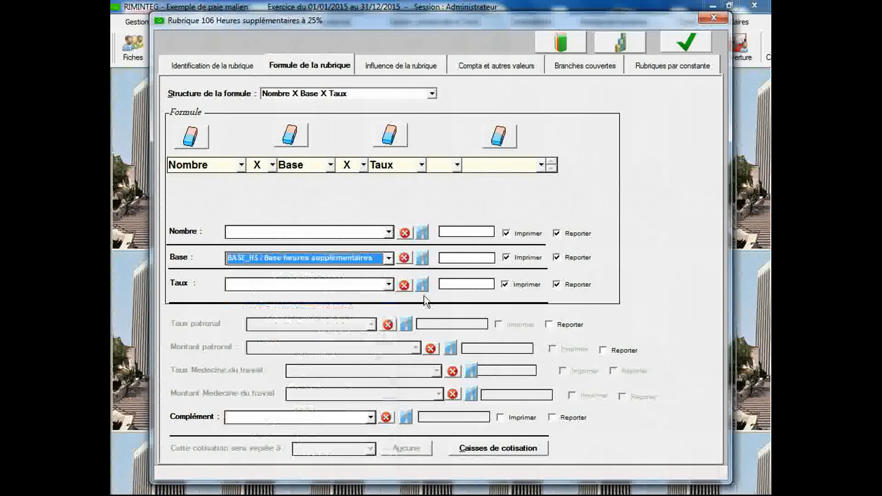
left_click(456, 285)
type("125")
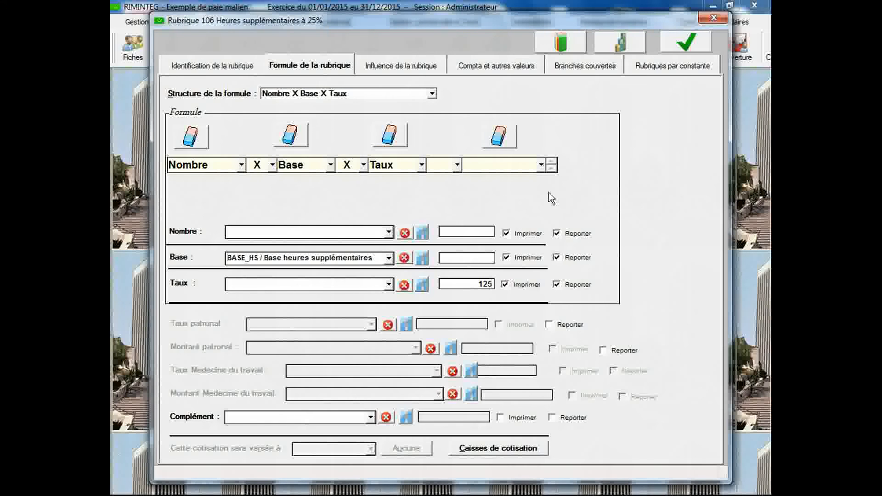
left_click(676, 48)
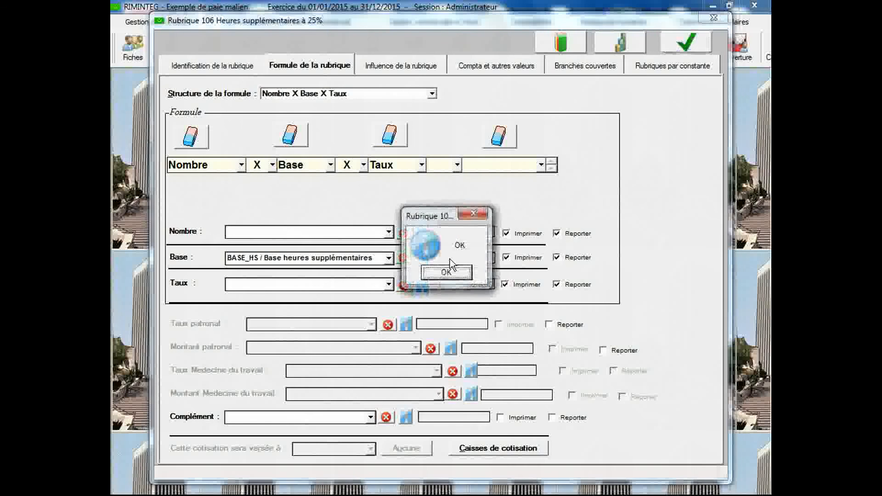
left_click(446, 273)
Start rubrique 107 from the copied label, changing it to Heures supplémentaires à 50%.
left_click(207, 65)
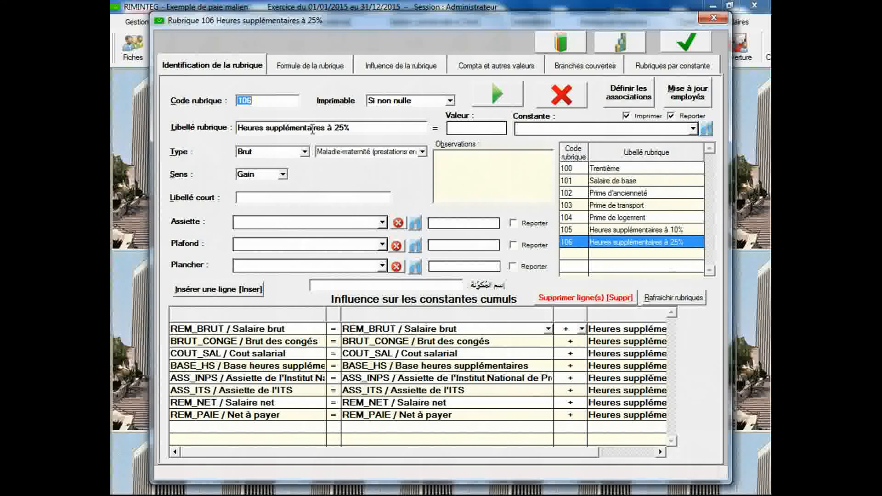
type("107")
key("Tab")
key("ctrl+v")
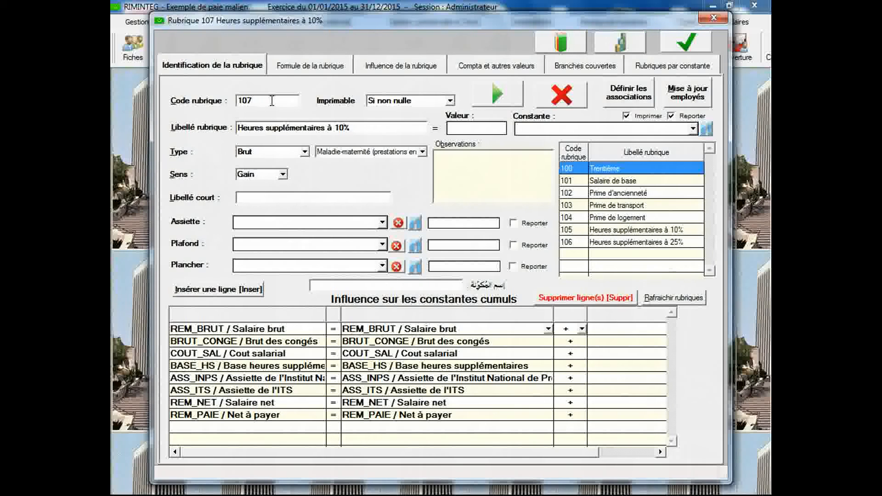
key("BackSpace")
key("BackSpace")
type("50")
Define rubrique 107's formula as Nombre X Base X Taux with base BASE_HS and Taux 150, and save it.
left_click(296, 65)
left_click(303, 94)
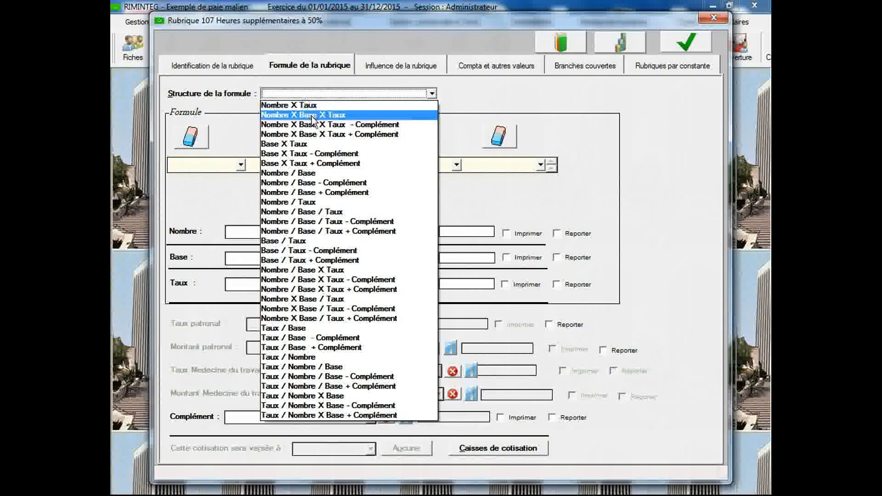
left_click(311, 115)
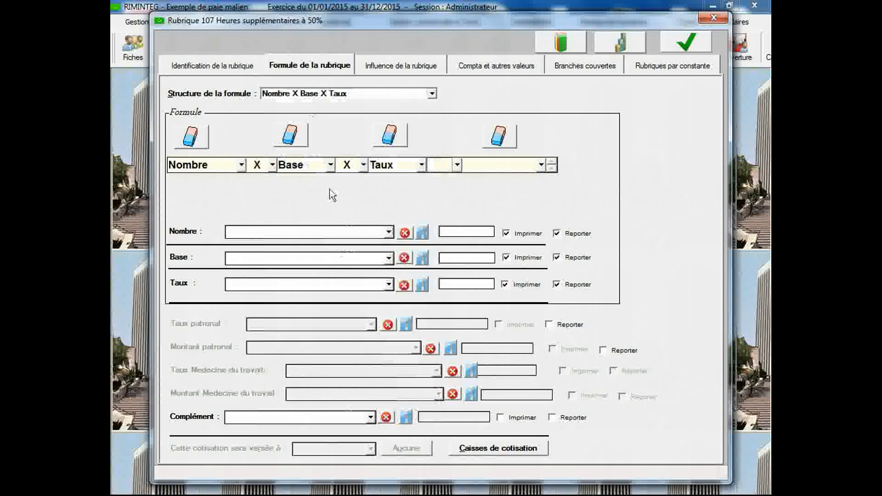
left_click(389, 259)
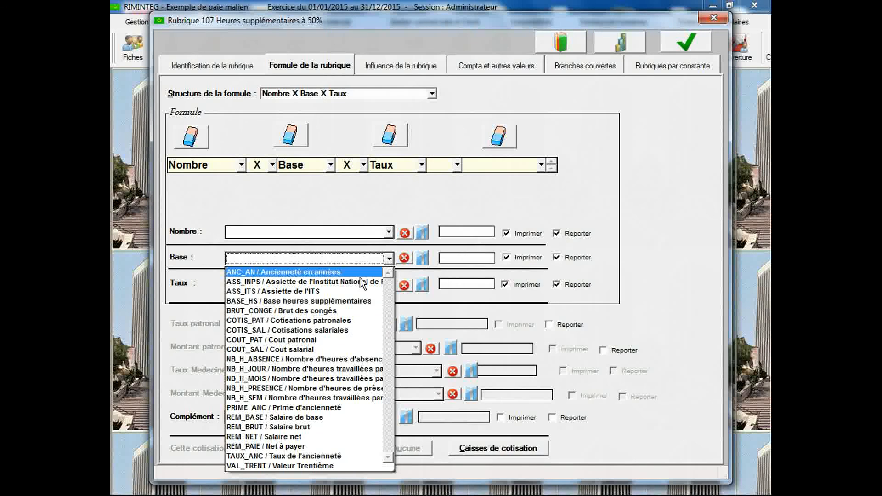
left_click(341, 301)
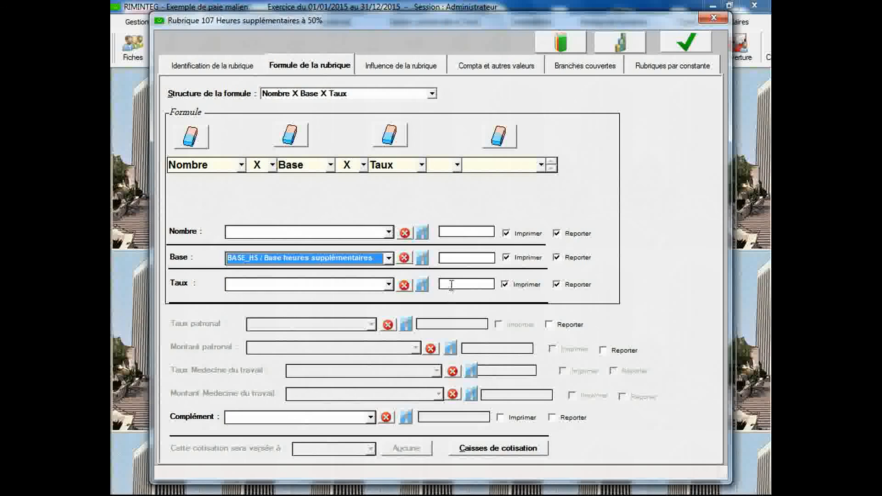
left_click(451, 285)
type("150")
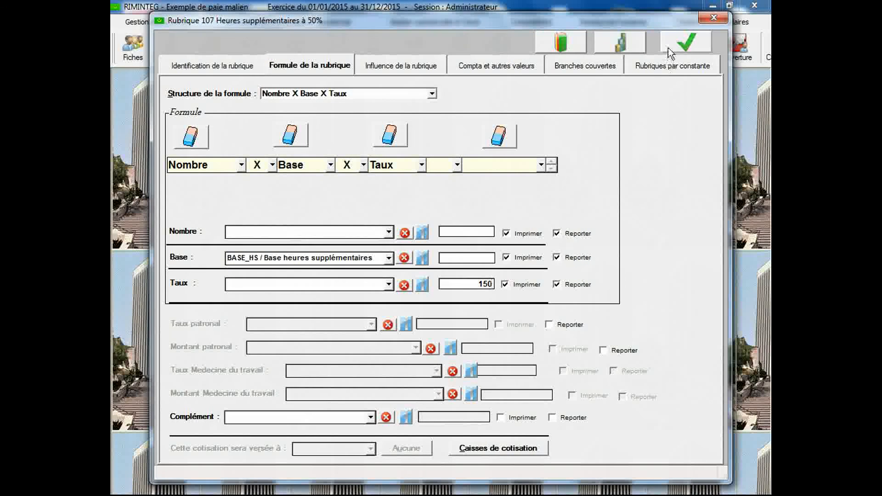
left_click(669, 48)
left_click(453, 272)
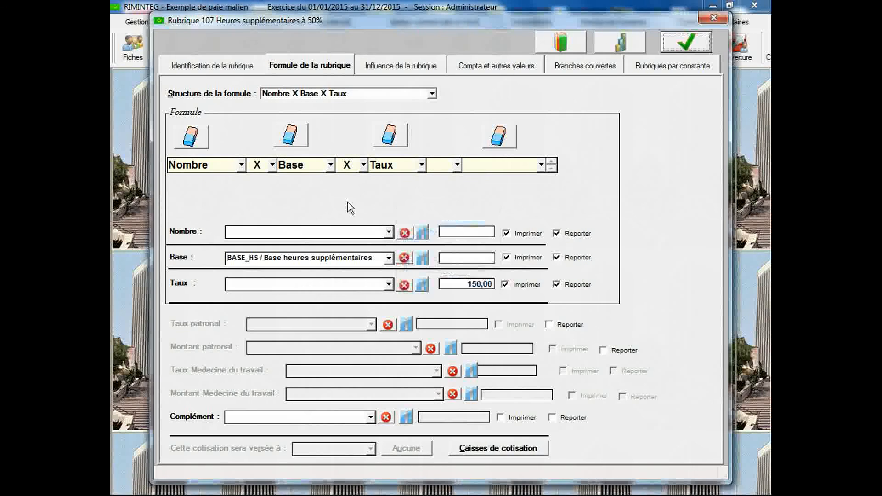
Start rubrique 108 from the copied label, changing it to Heures supplémentaires à 100%.
left_click(215, 62)
type("108")
key("Tab")
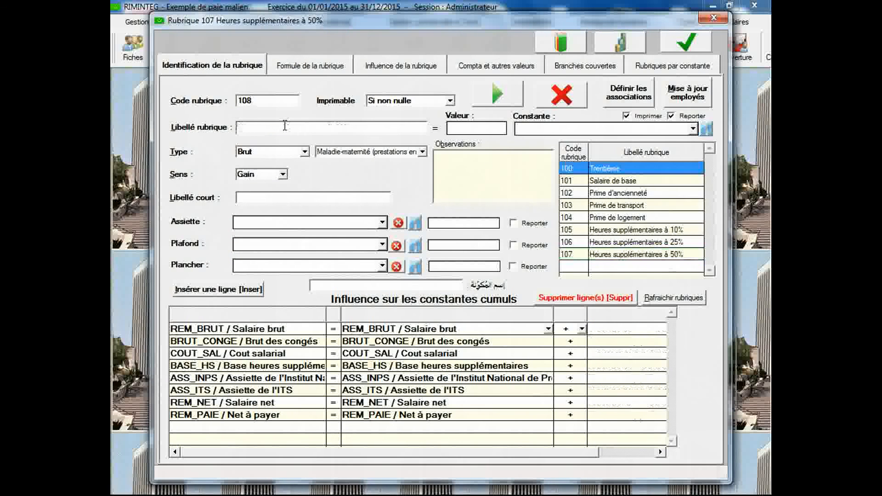
type("Heures supplémentaires à 10%")
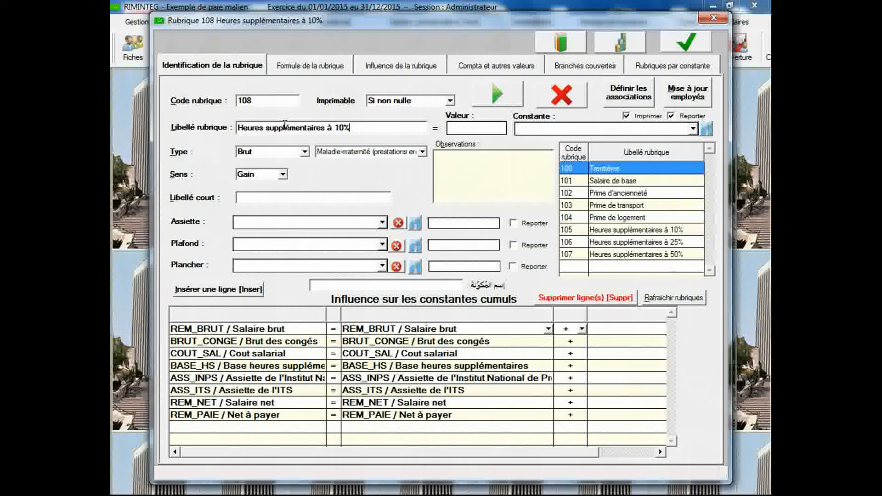
left_click(345, 127)
type("0")
Define rubrique 108's formula as Nombre X Base X Taux with base BASE_HS and Taux 200, save it, and return to its identification details.
left_click(329, 61)
left_click(326, 94)
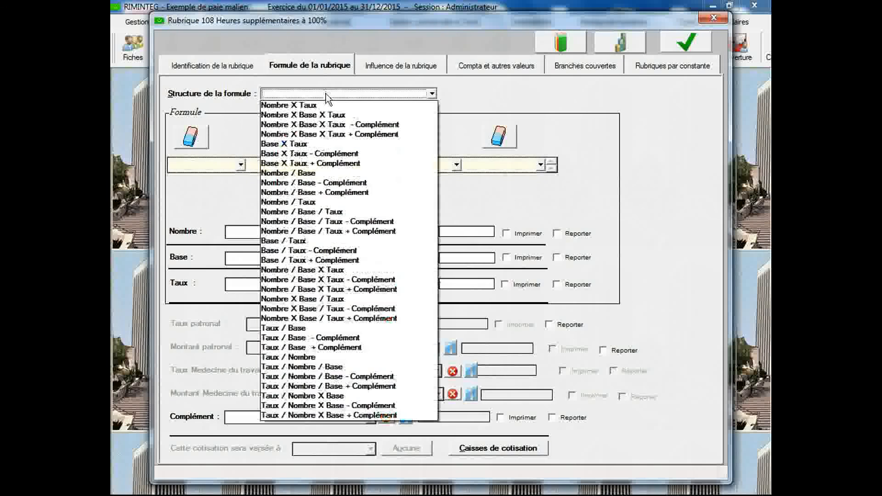
left_click(327, 114)
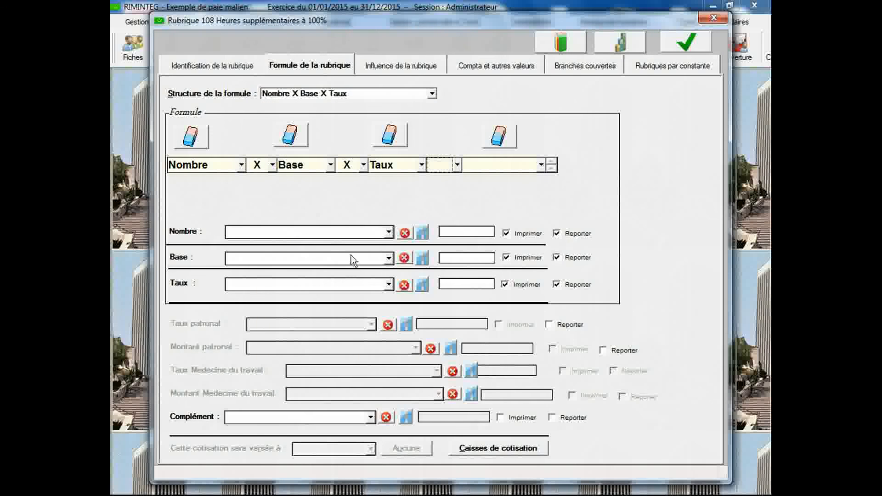
left_click(373, 260)
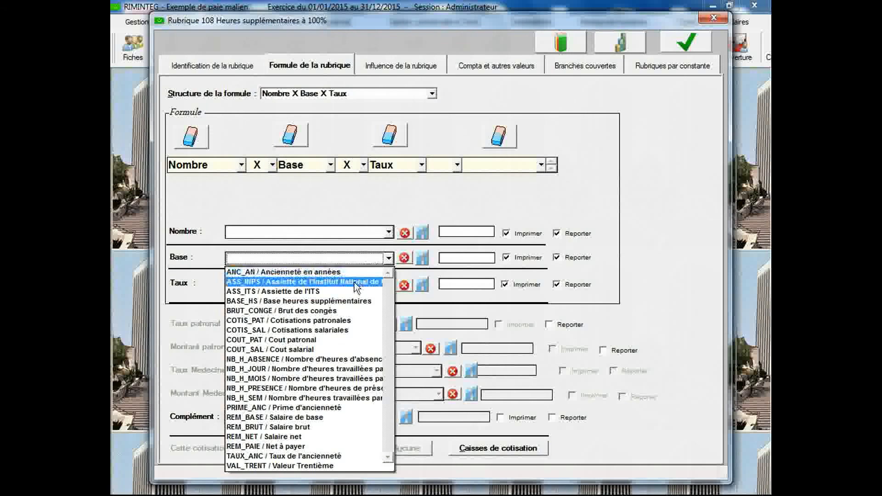
left_click(335, 301)
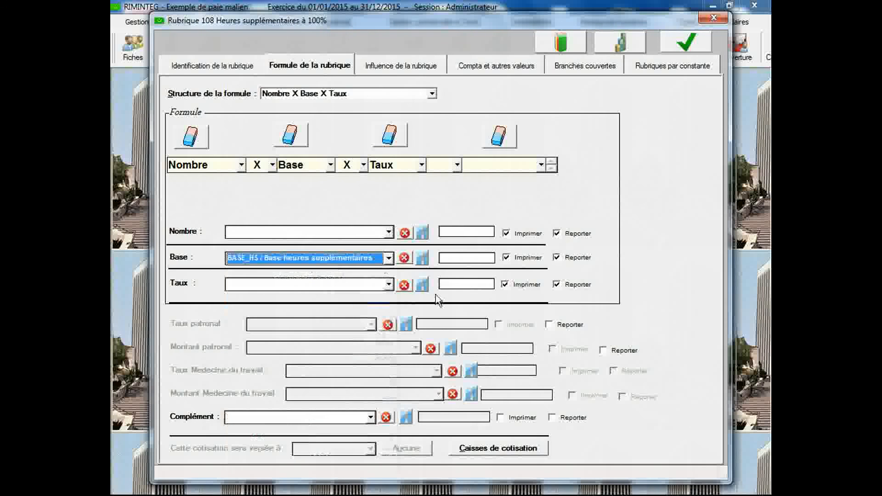
left_click(454, 284)
type("200")
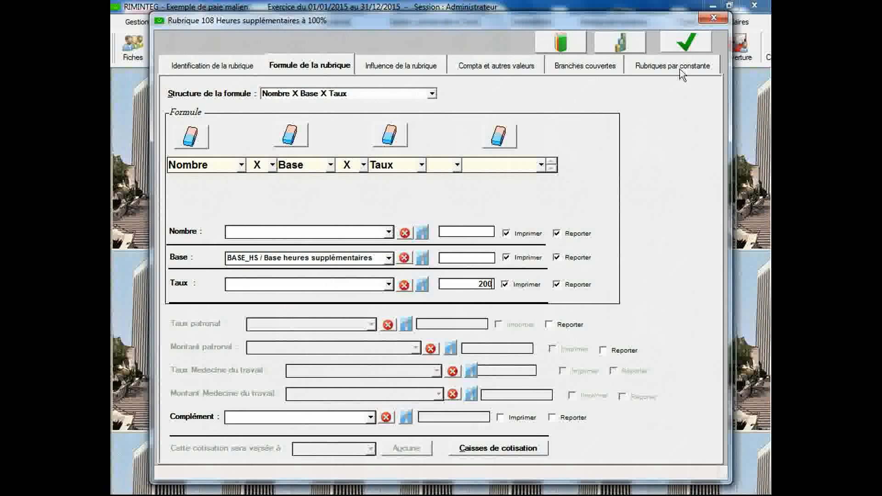
left_click(680, 49)
left_click(450, 270)
left_click(238, 66)
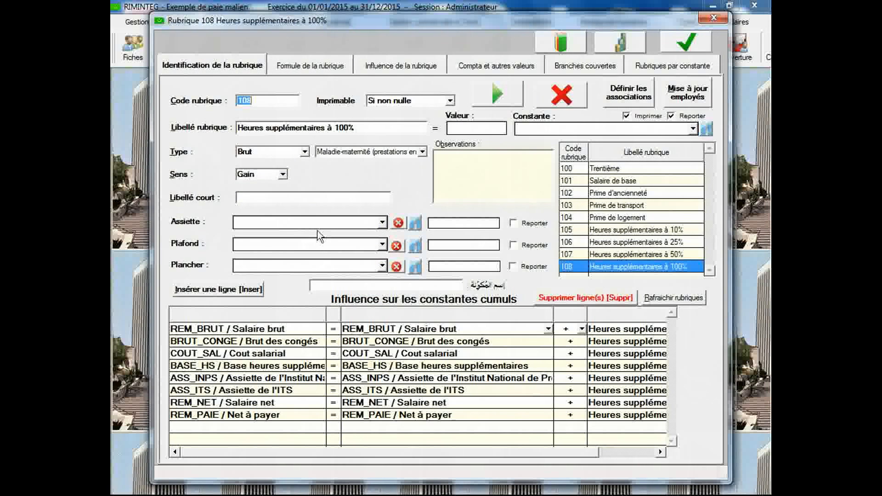